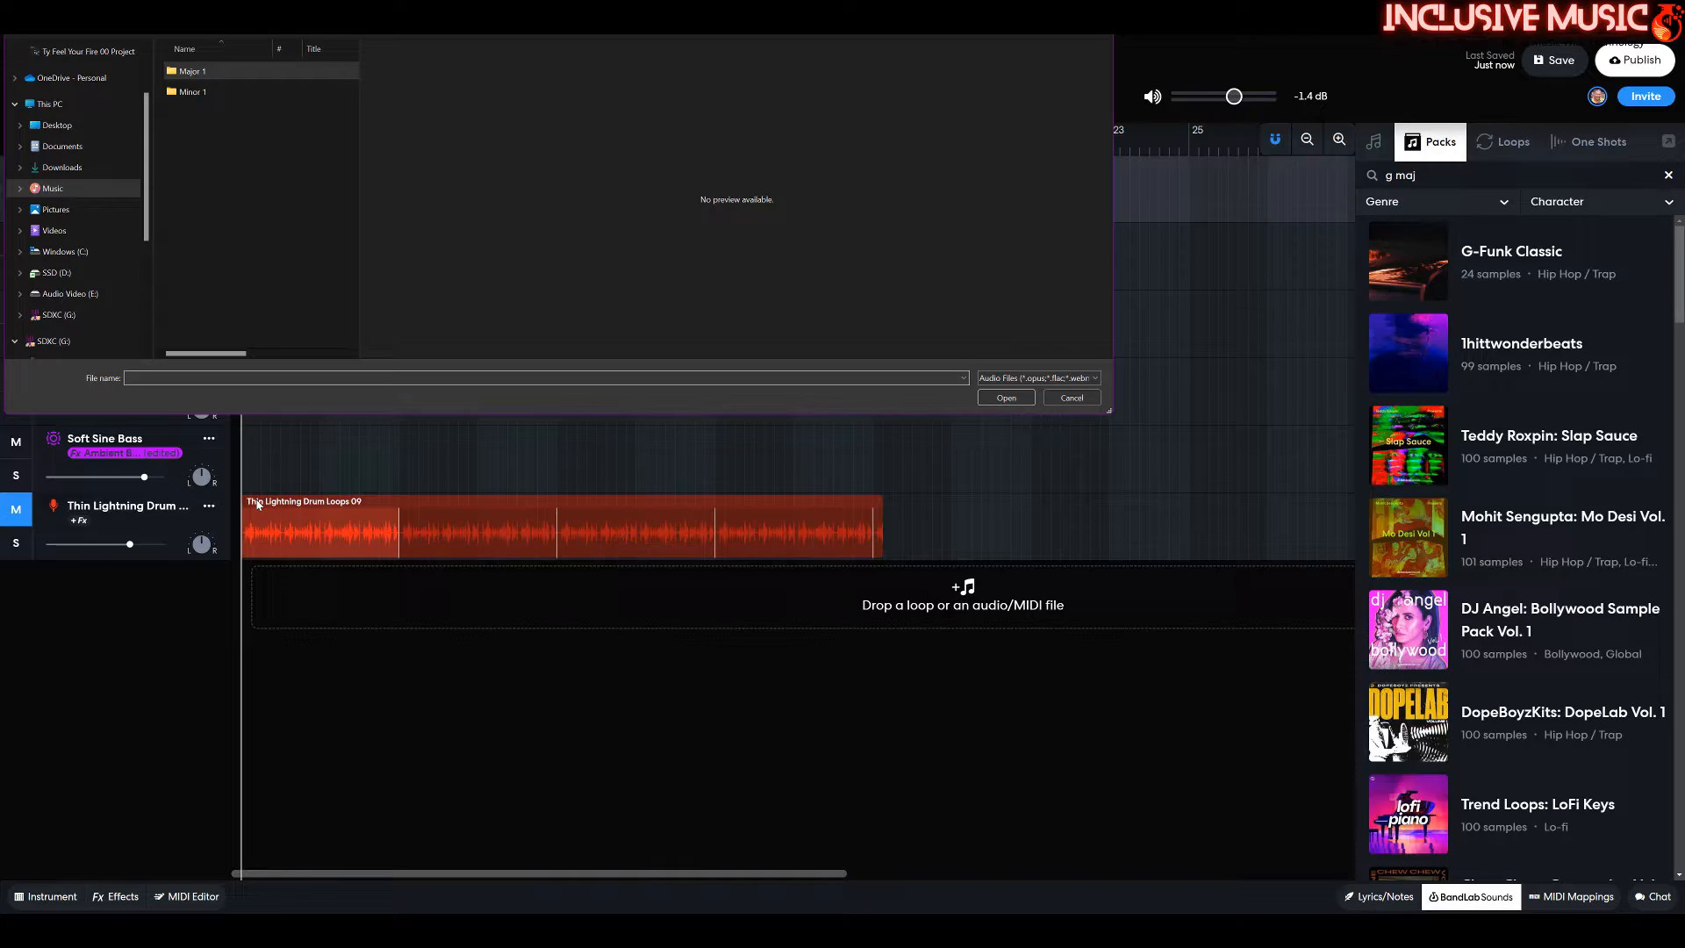
# Import the "Gb - I V vi iii IV I IV V" MIDI file from the Major 1 folder and play back the chords
pyautogui.doubleClick(198, 76)
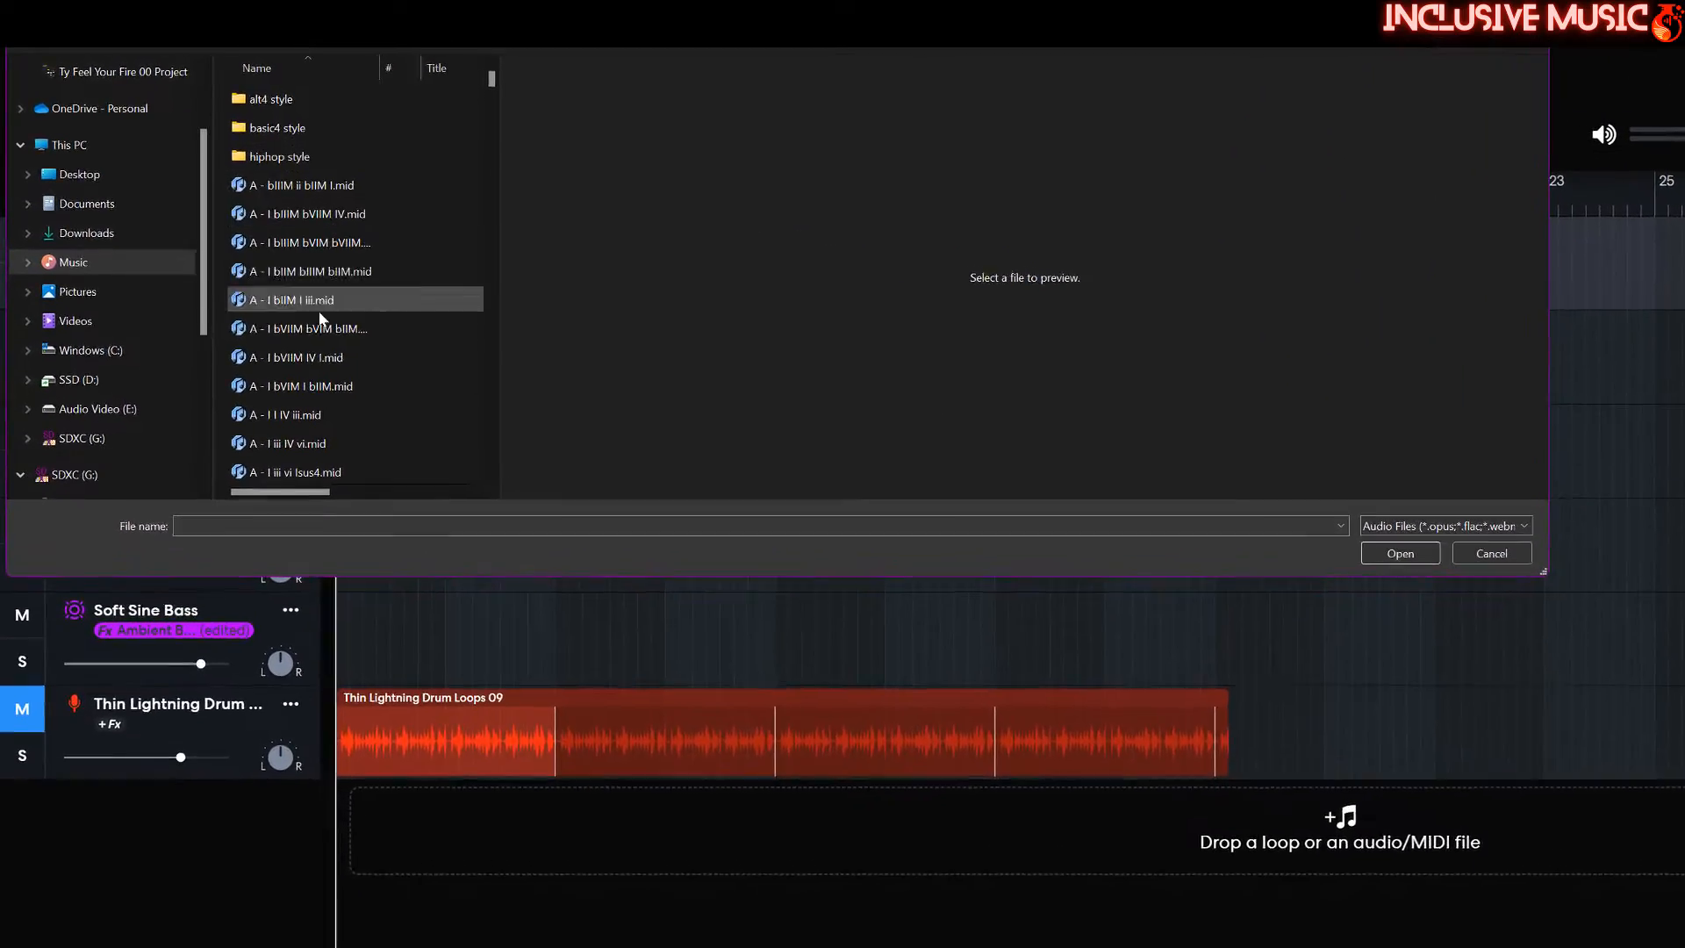
pyautogui.scroll(-4, 338, 314)
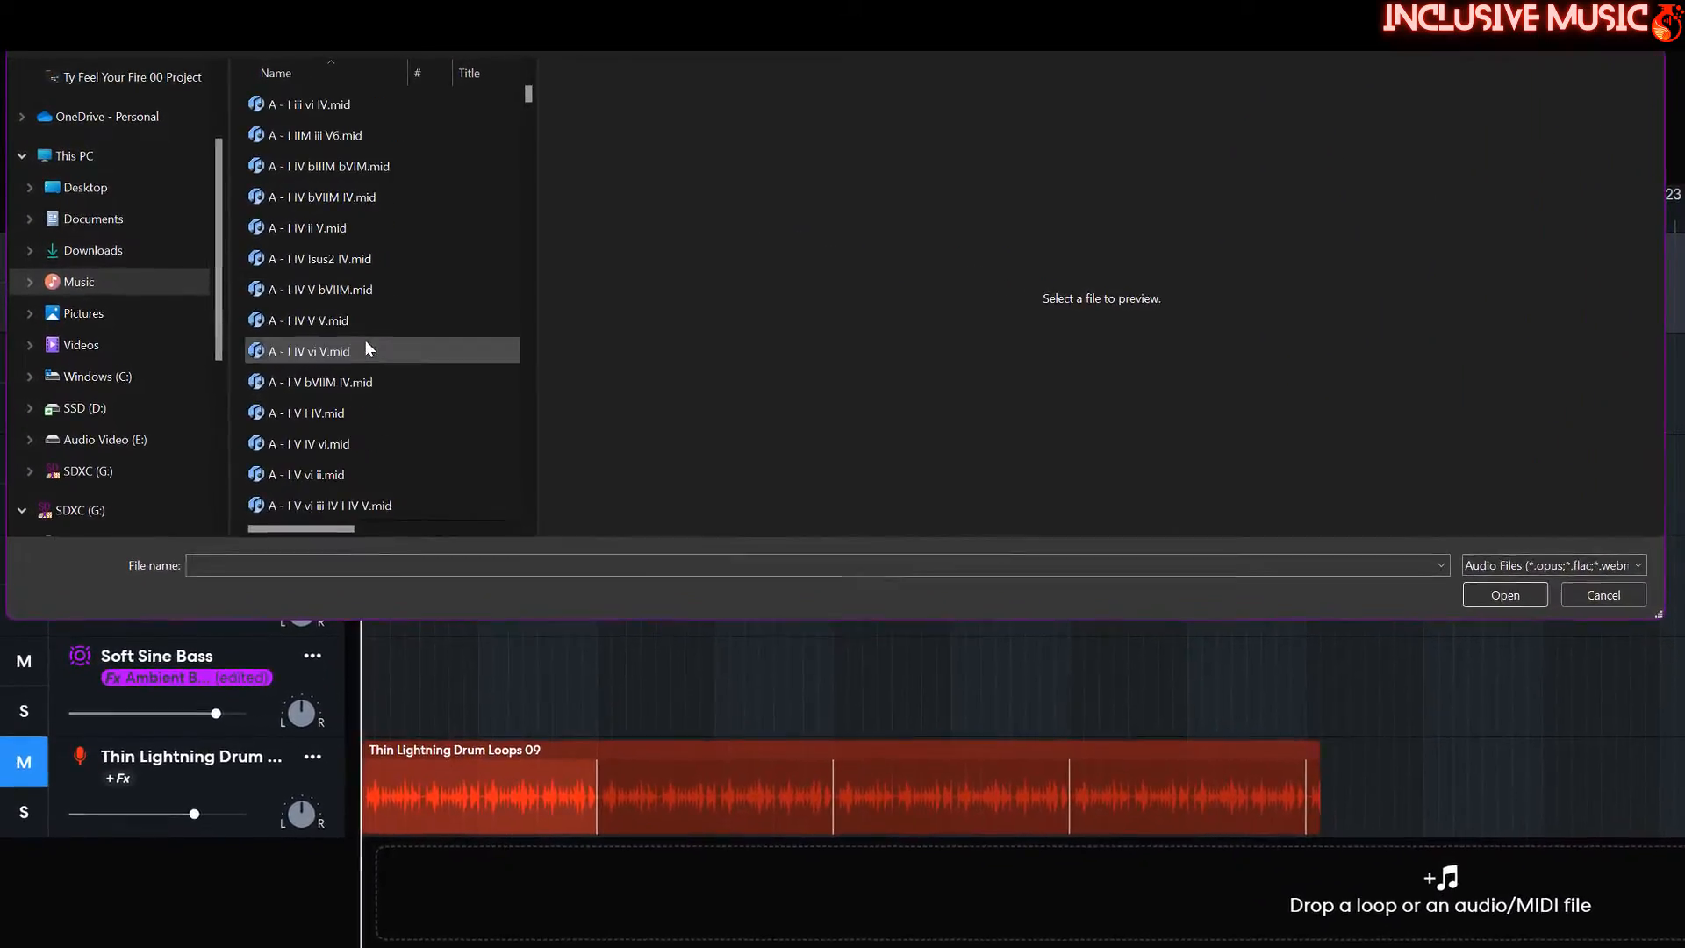
pyautogui.scroll(-10, 378, 360)
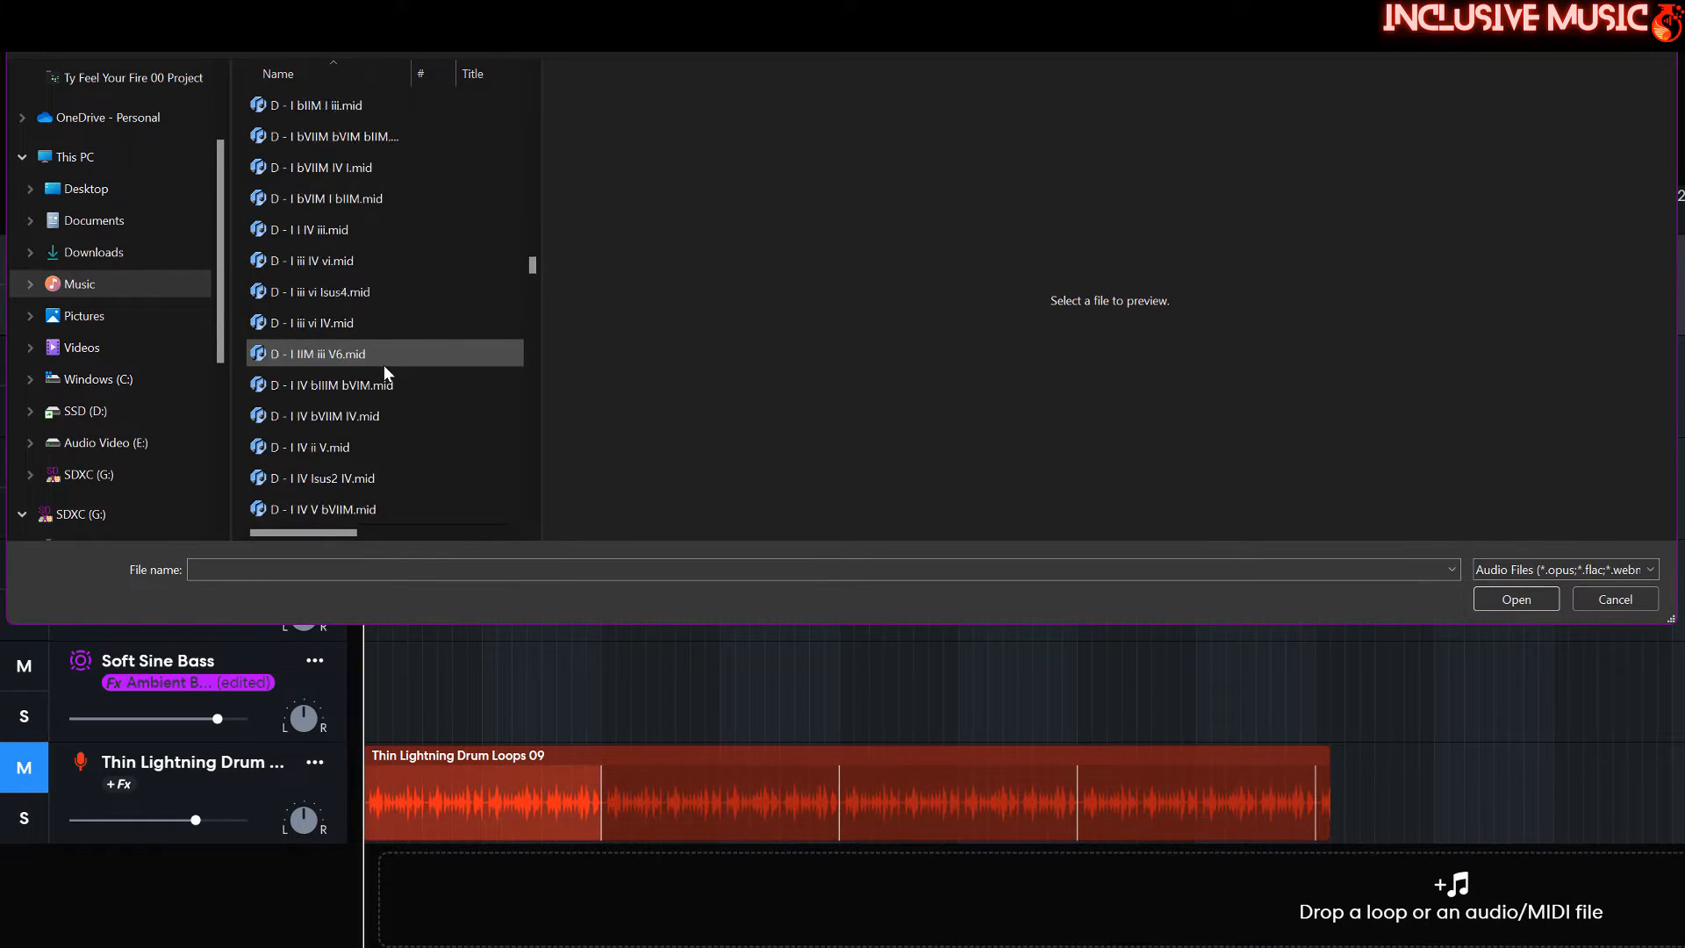
pyautogui.scroll(-15, 384, 372)
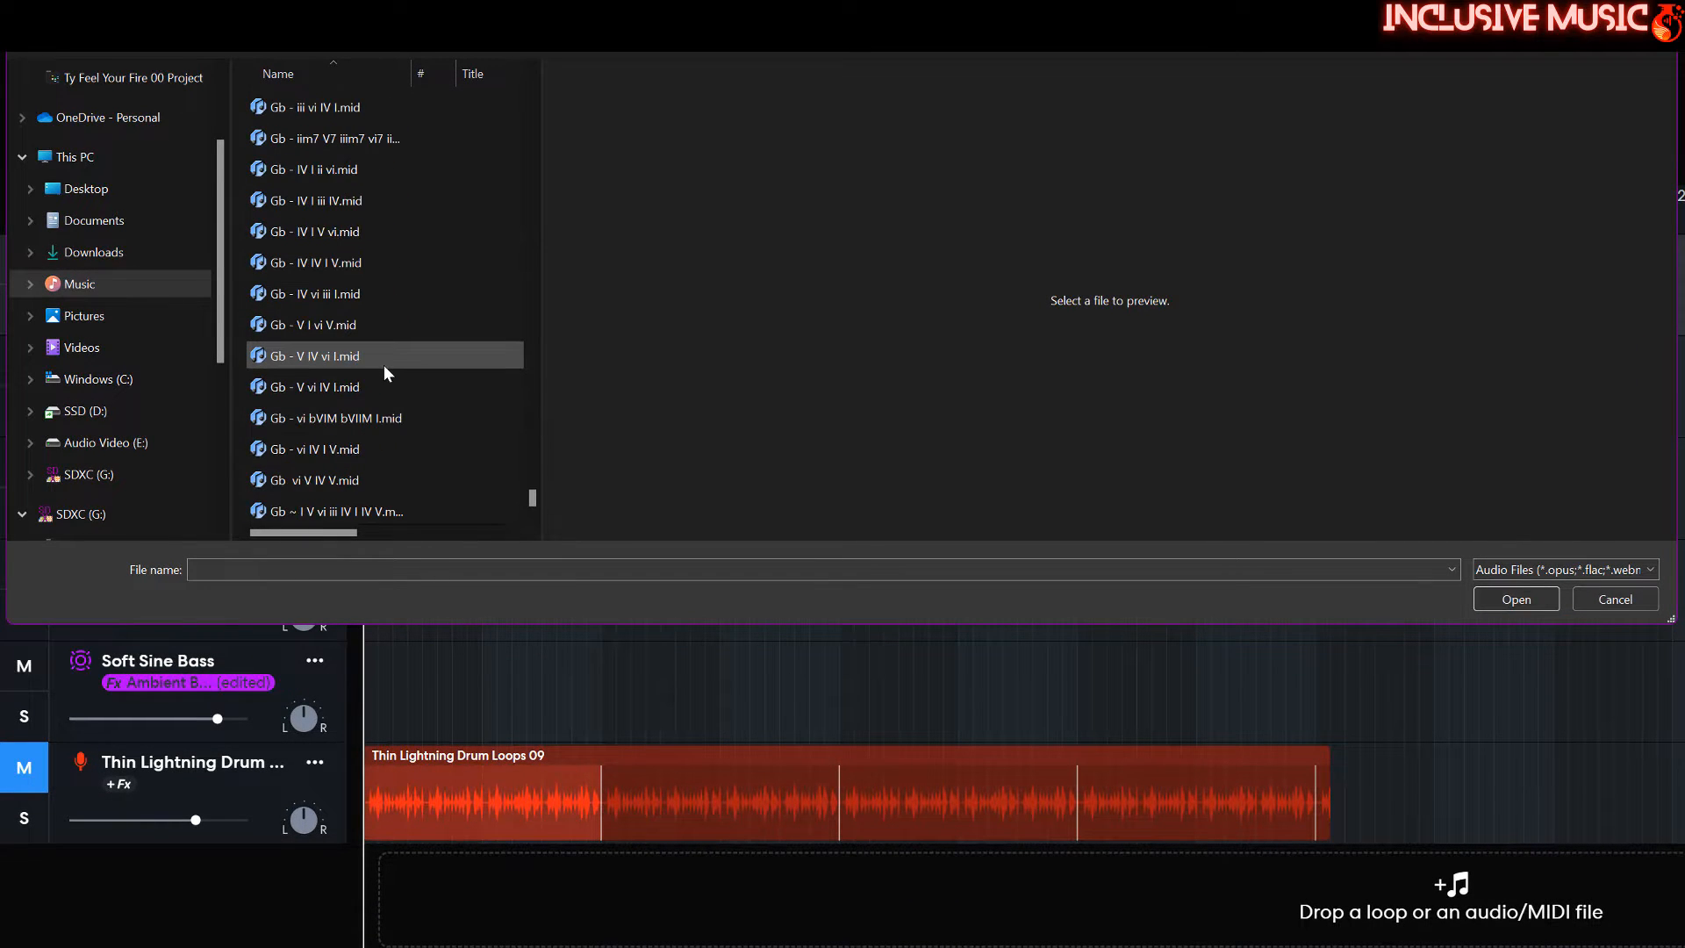
pyautogui.doubleClick(381, 512)
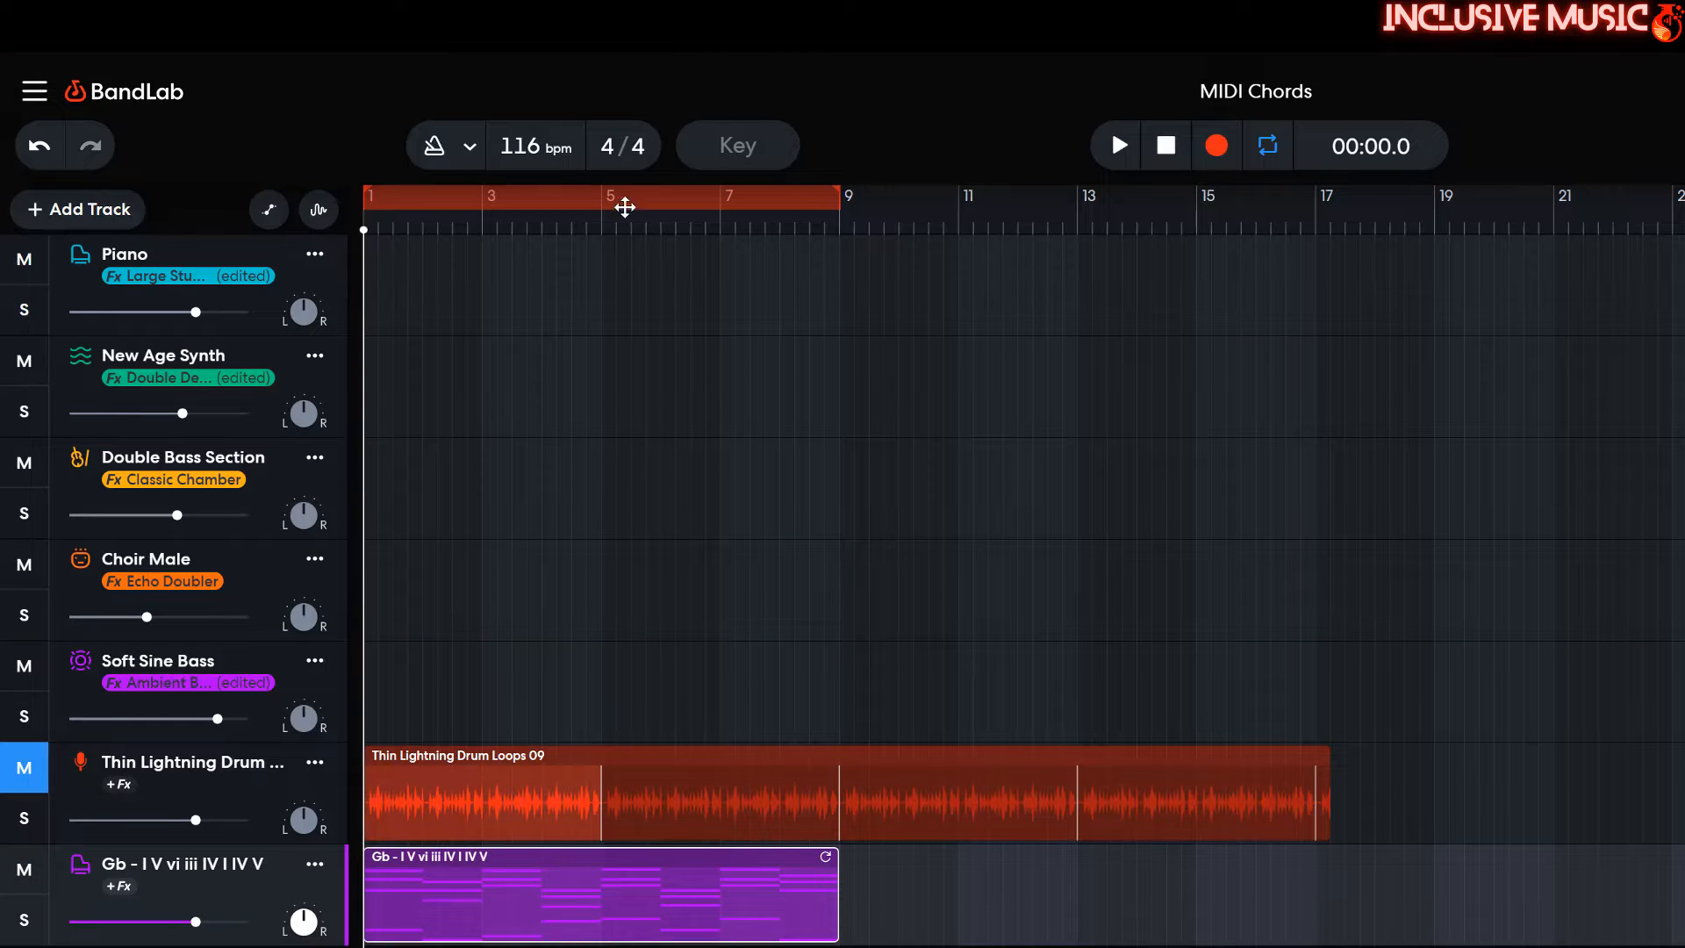
pyautogui.click(1120, 147)
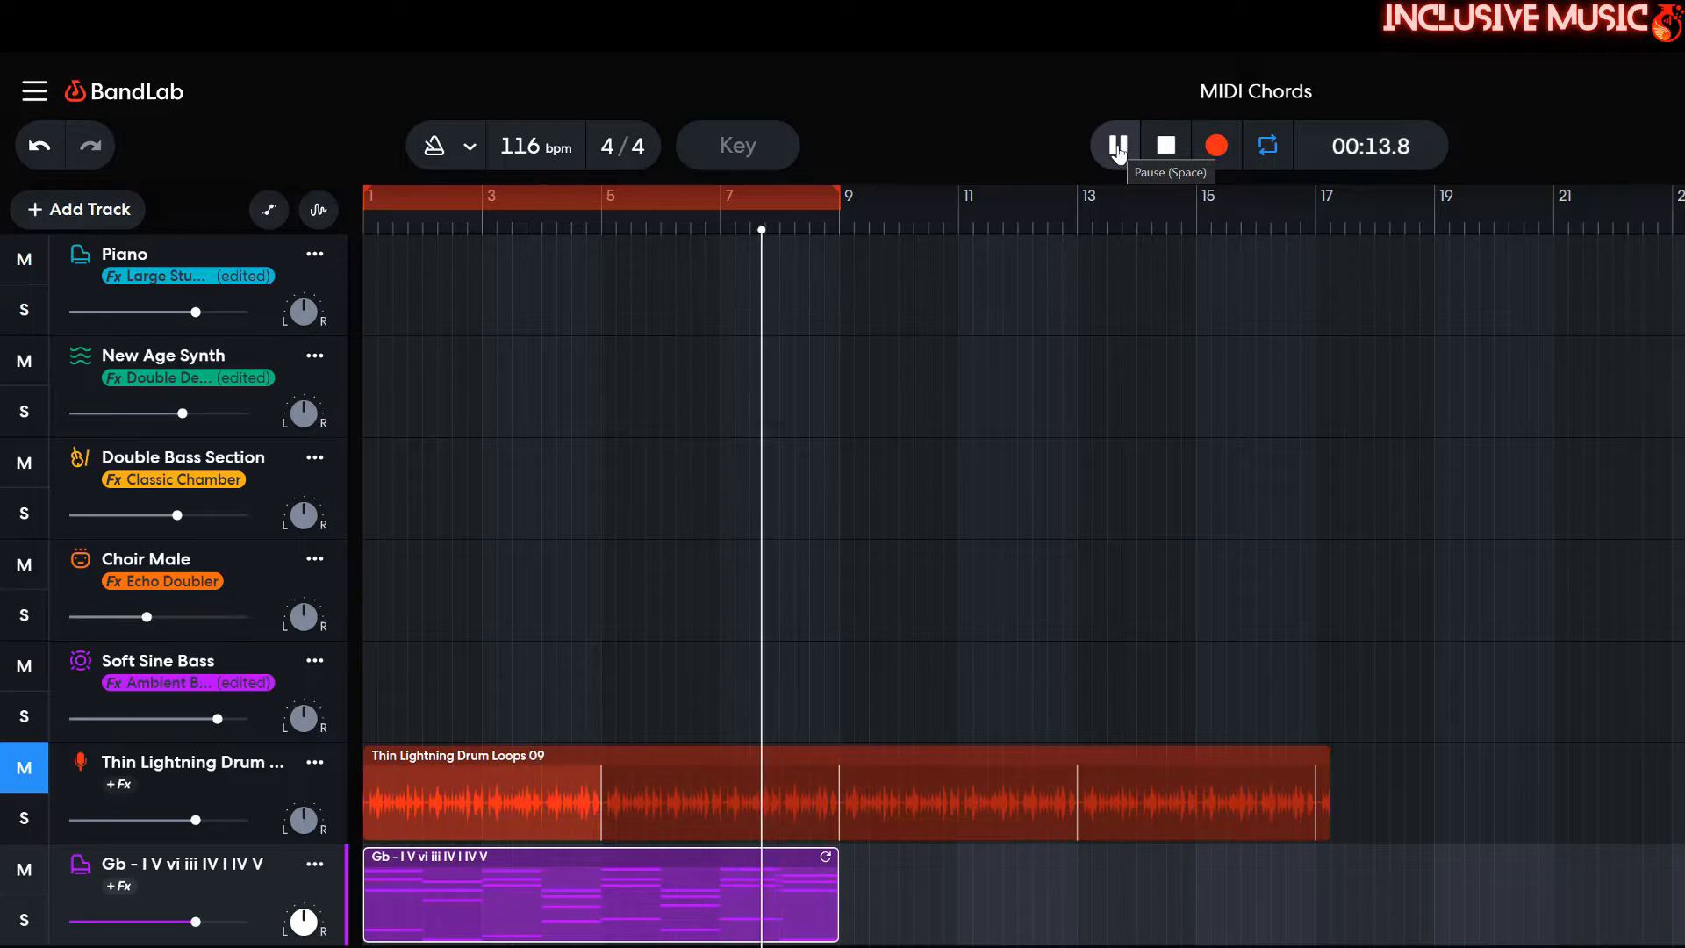
pyautogui.click(1166, 147)
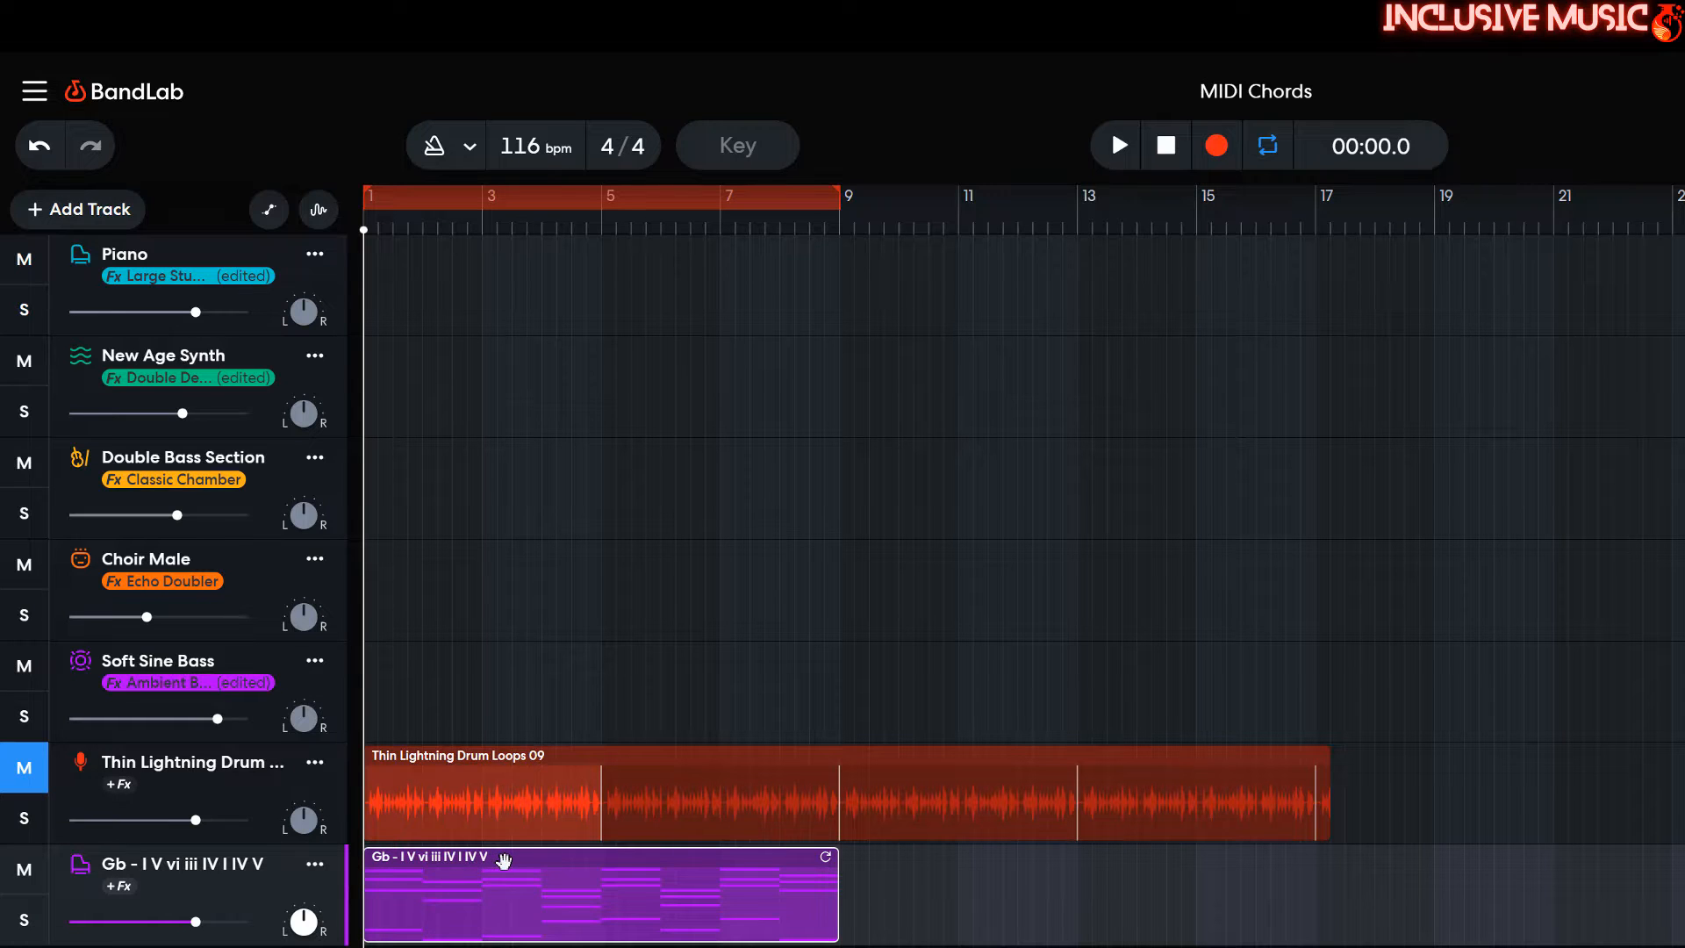
# Move the imported chord region to the New Age Synth track at bar 1 and play it back
pyautogui.moveTo(505, 860); pyautogui.dragTo(506, 498)
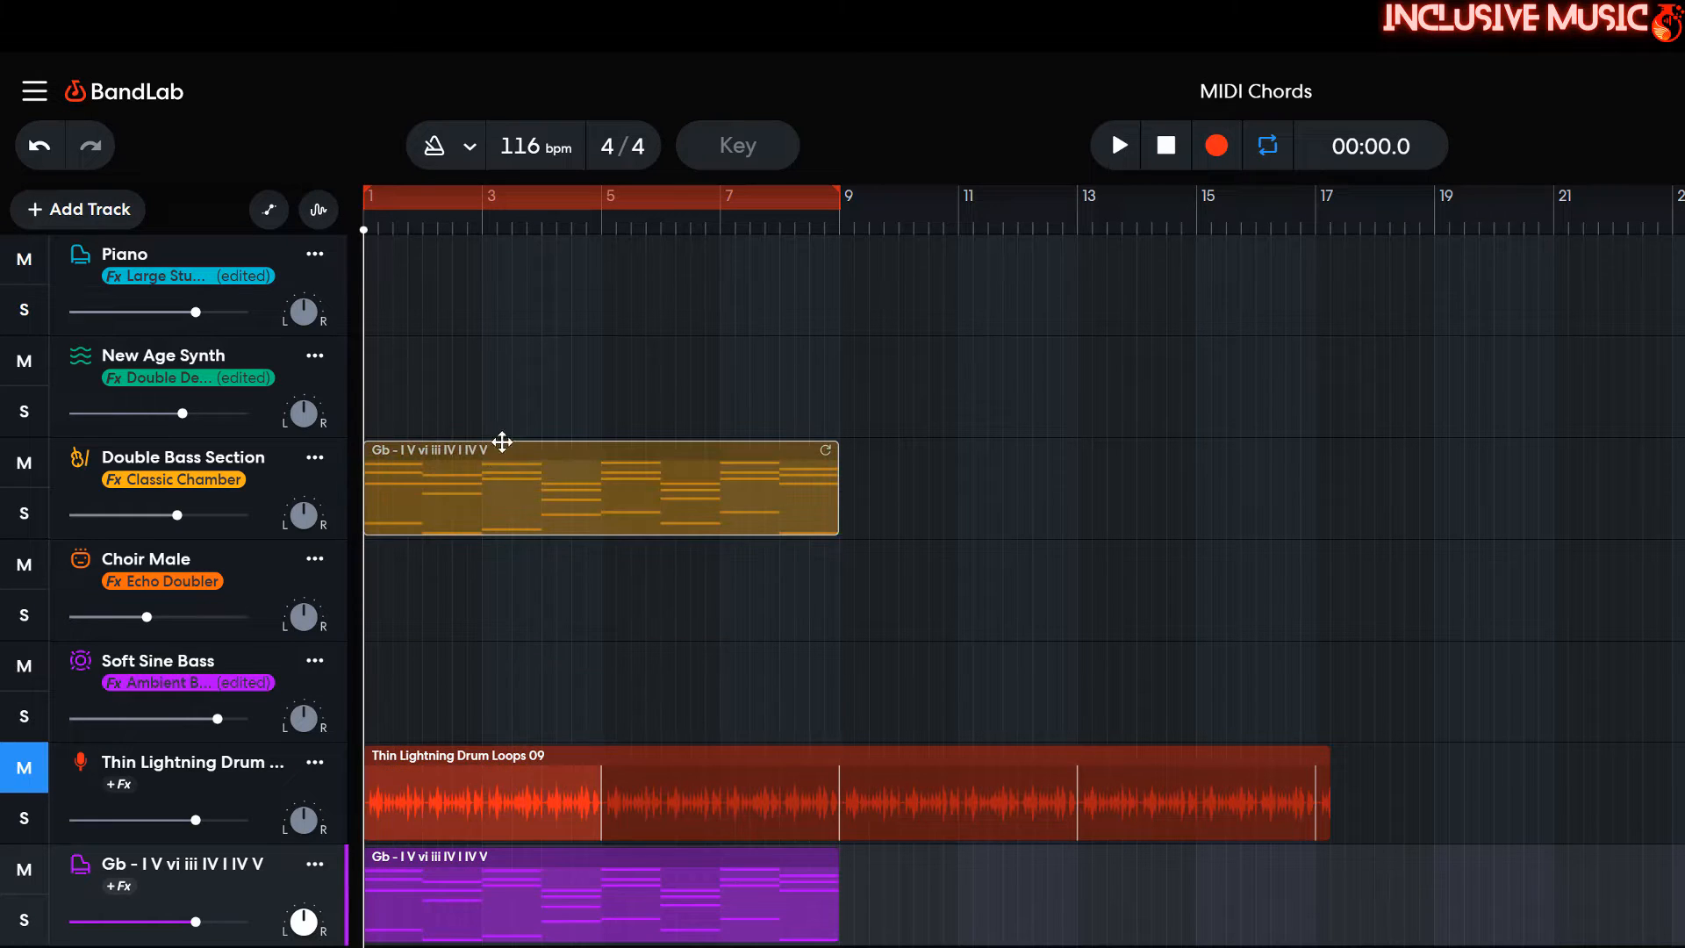
pyautogui.moveTo(502, 441); pyautogui.dragTo(505, 419)
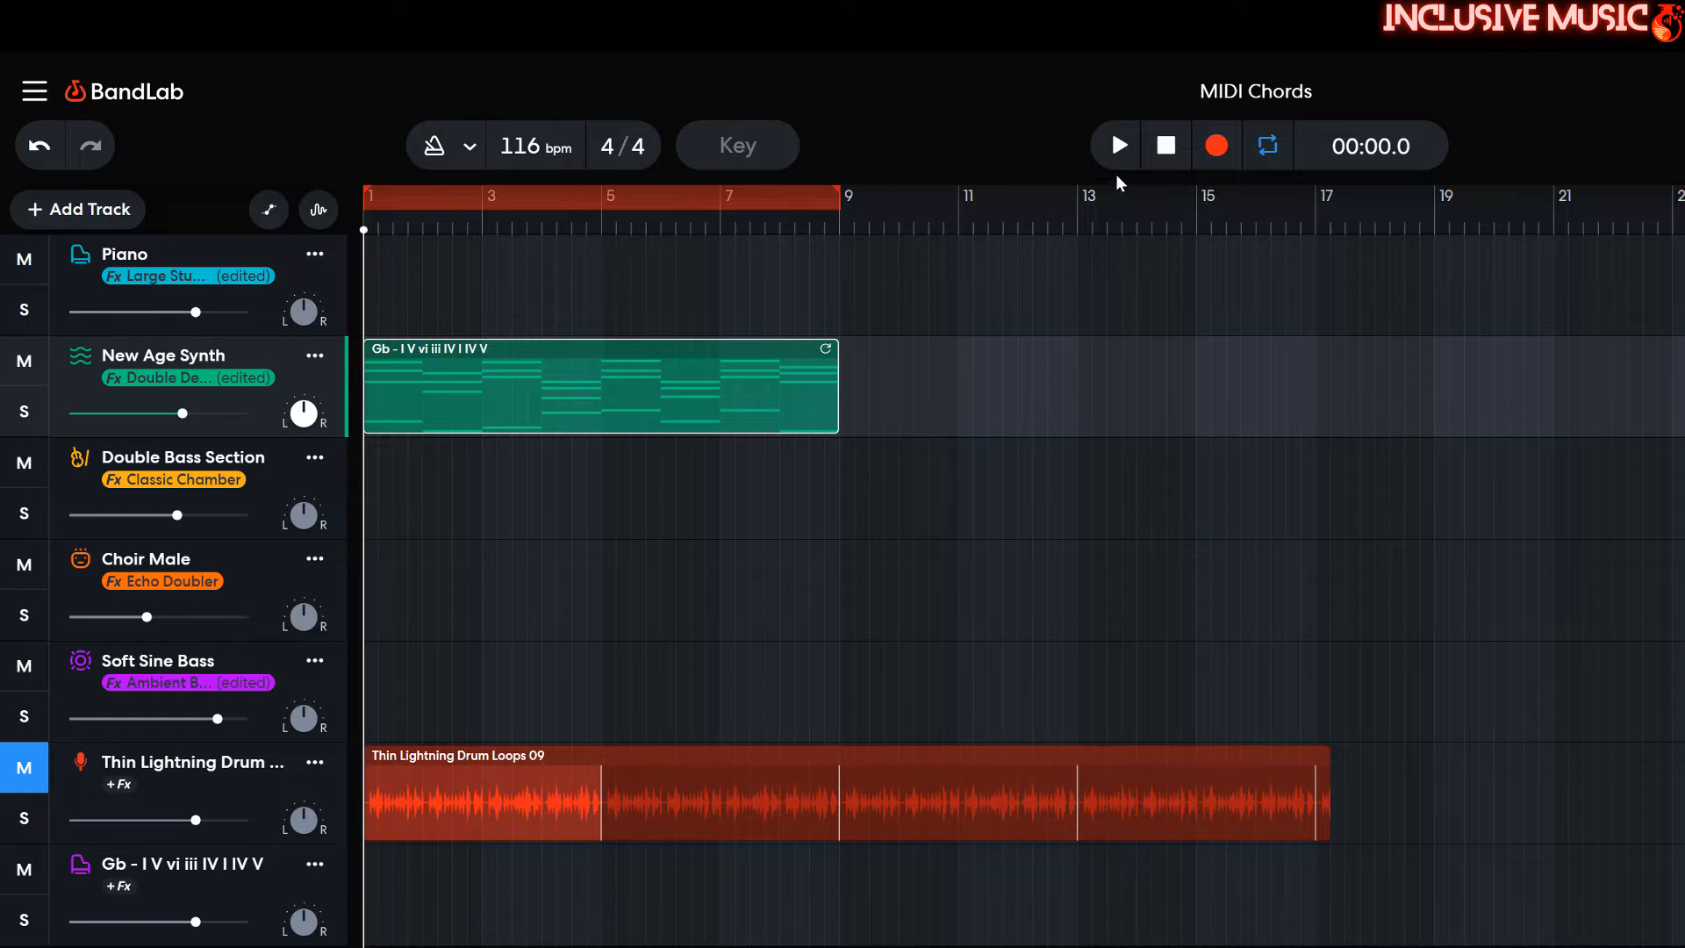
pyautogui.click(1118, 149)
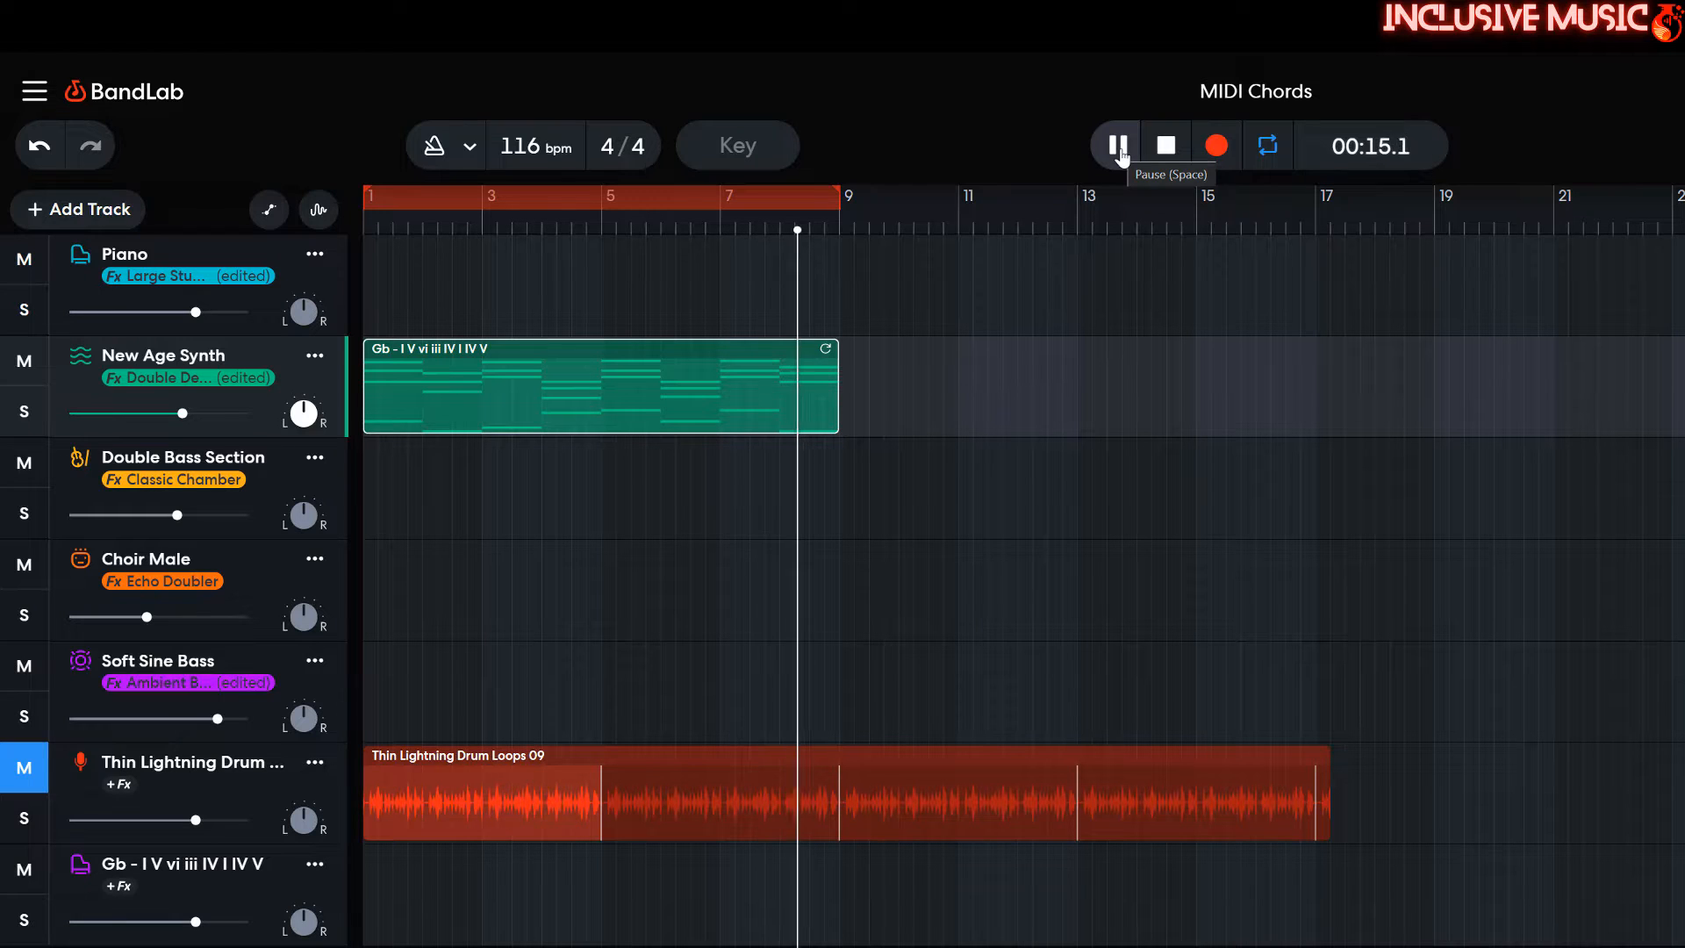
pyautogui.click(1119, 148)
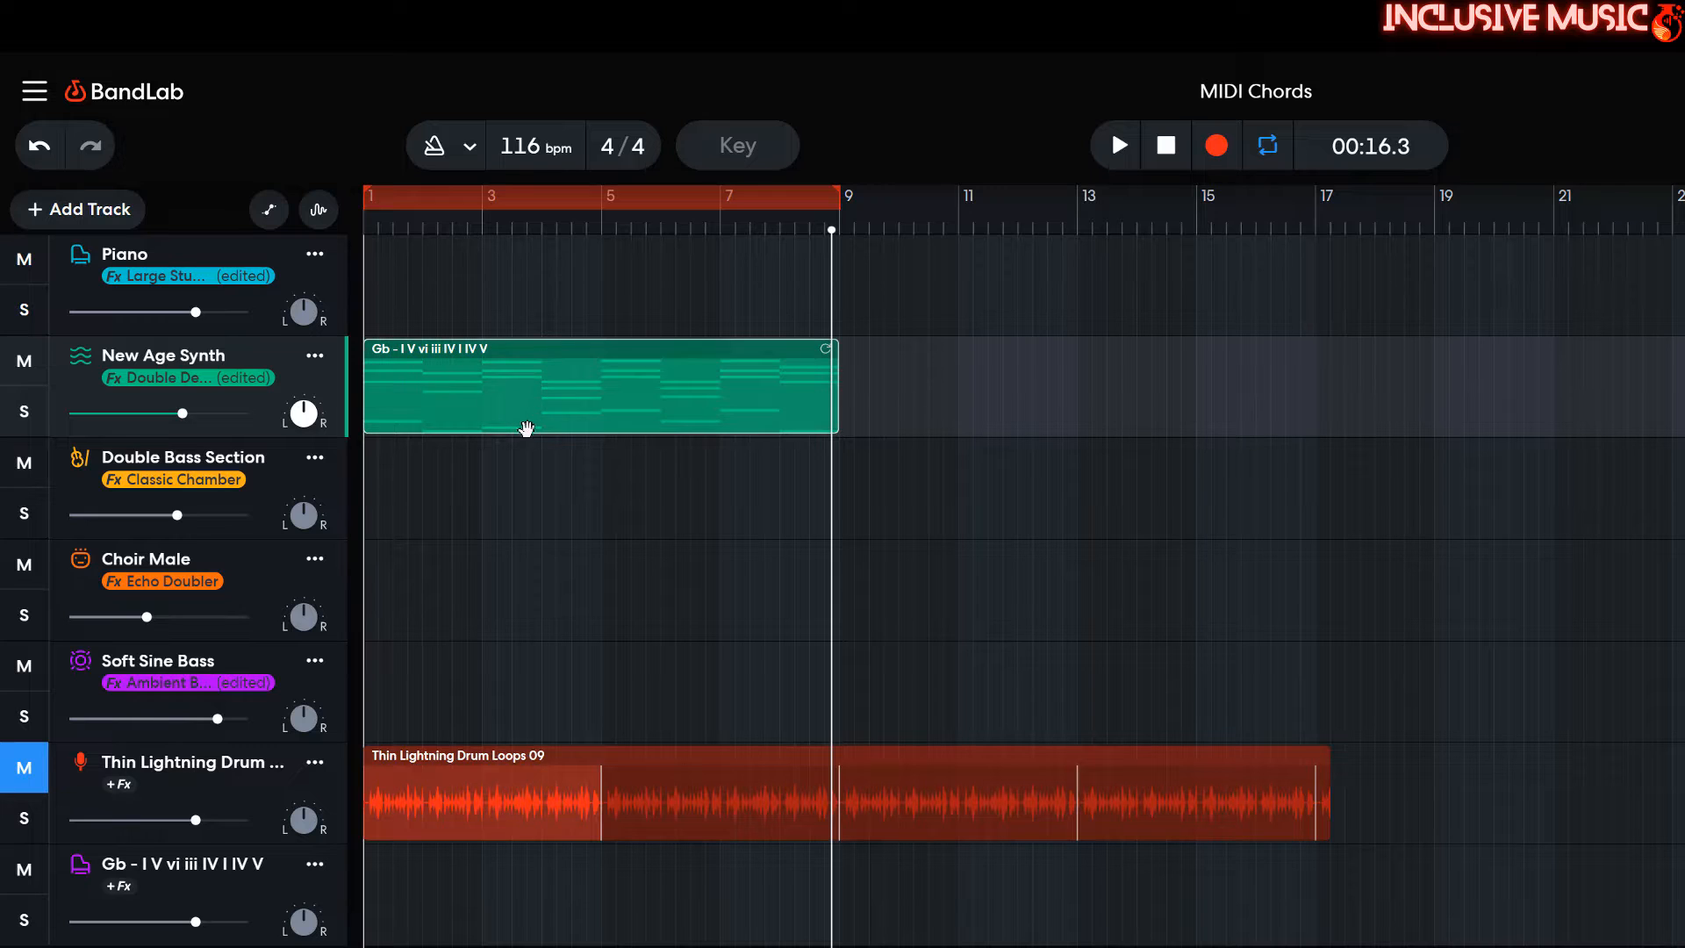
# Move the chord region to the Double Bass Section track and listen to it with that instrument
pyautogui.moveTo(526, 427); pyautogui.dragTo(526, 448)
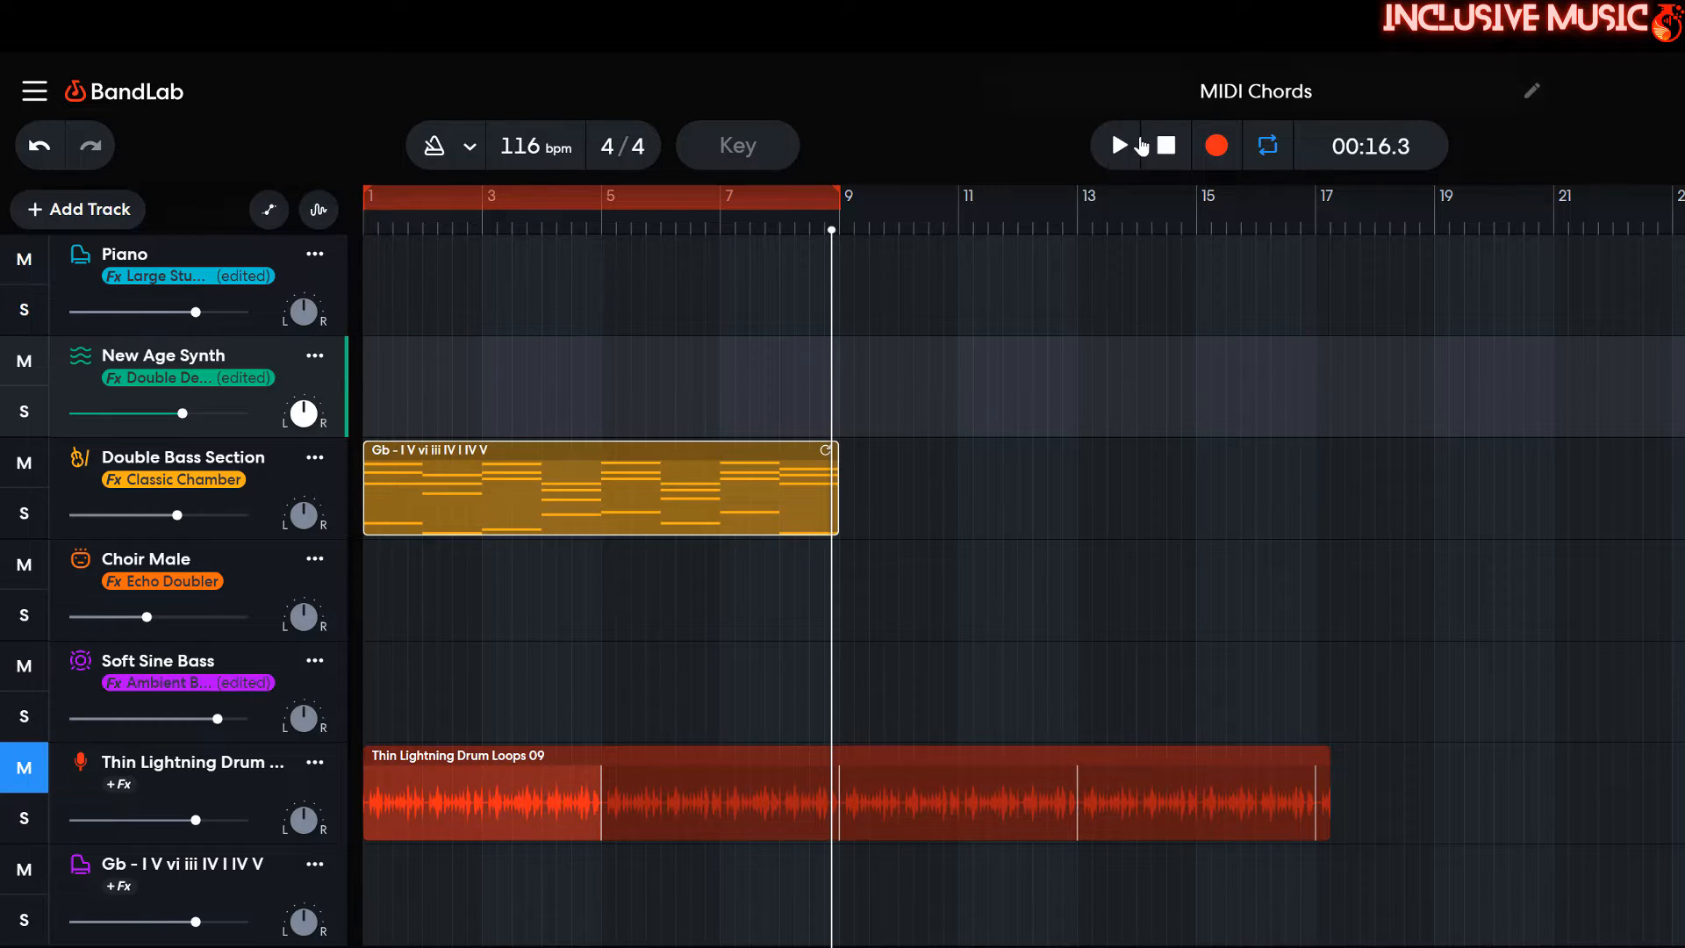
pyautogui.click(1138, 147)
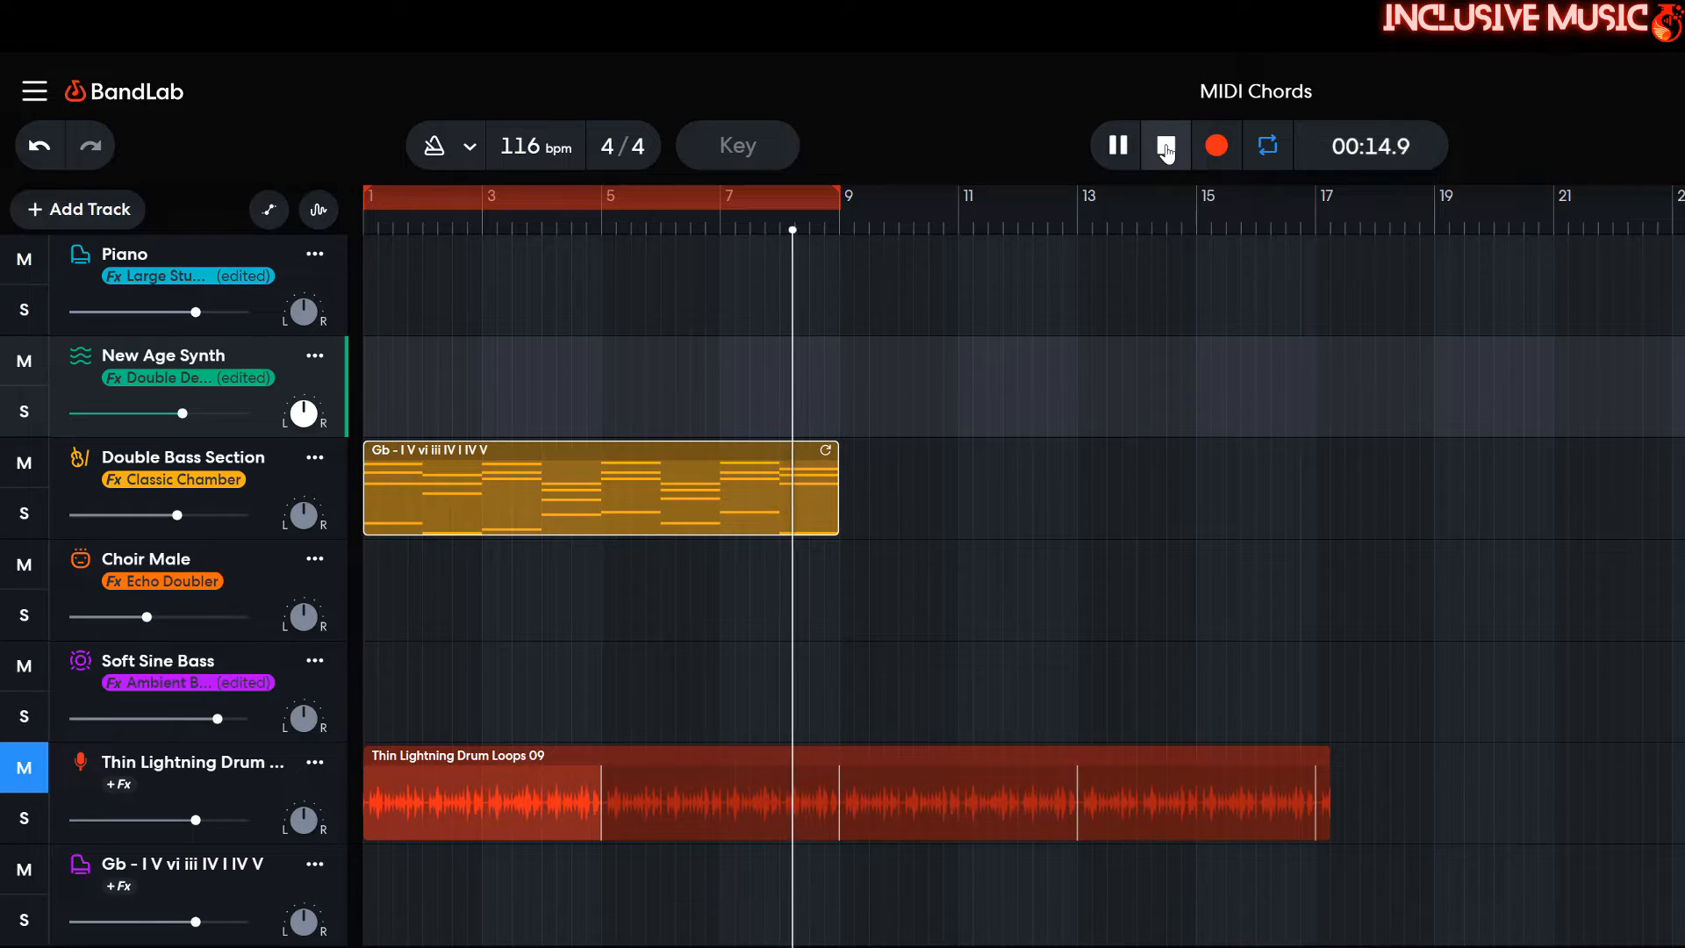
pyautogui.click(1165, 147)
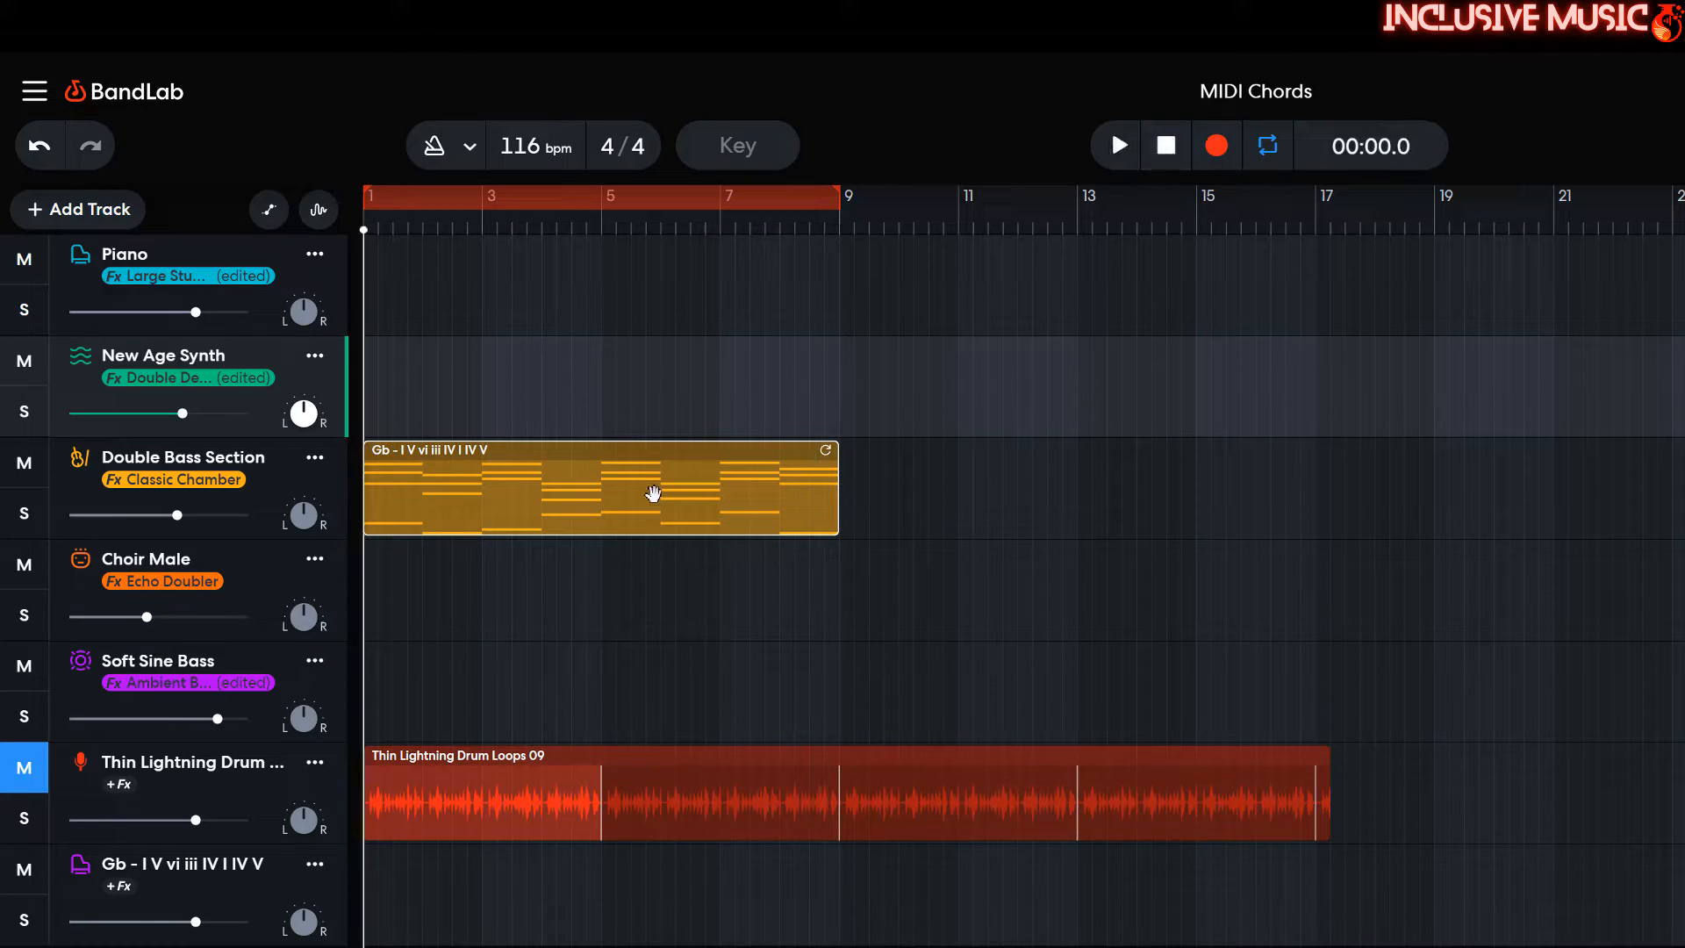
# Move the chord region to the Choir Male track and raise that track's volume slightly while auditioning it
pyautogui.moveTo(478, 486); pyautogui.dragTo(468, 564)
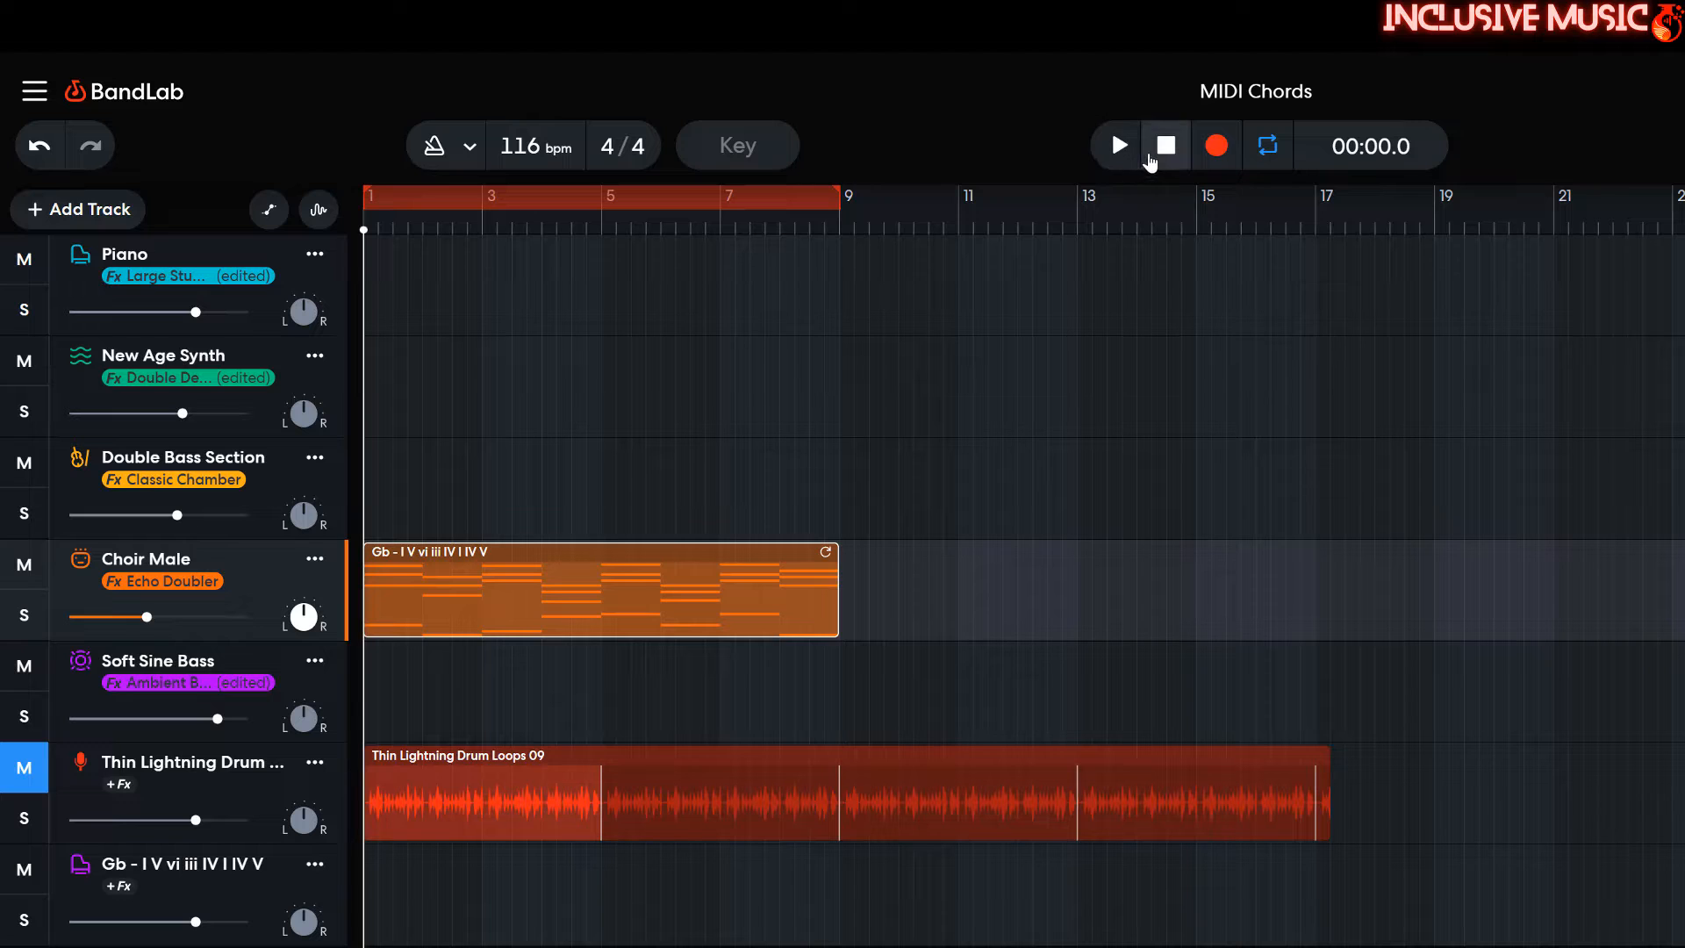
pyautogui.click(1118, 147)
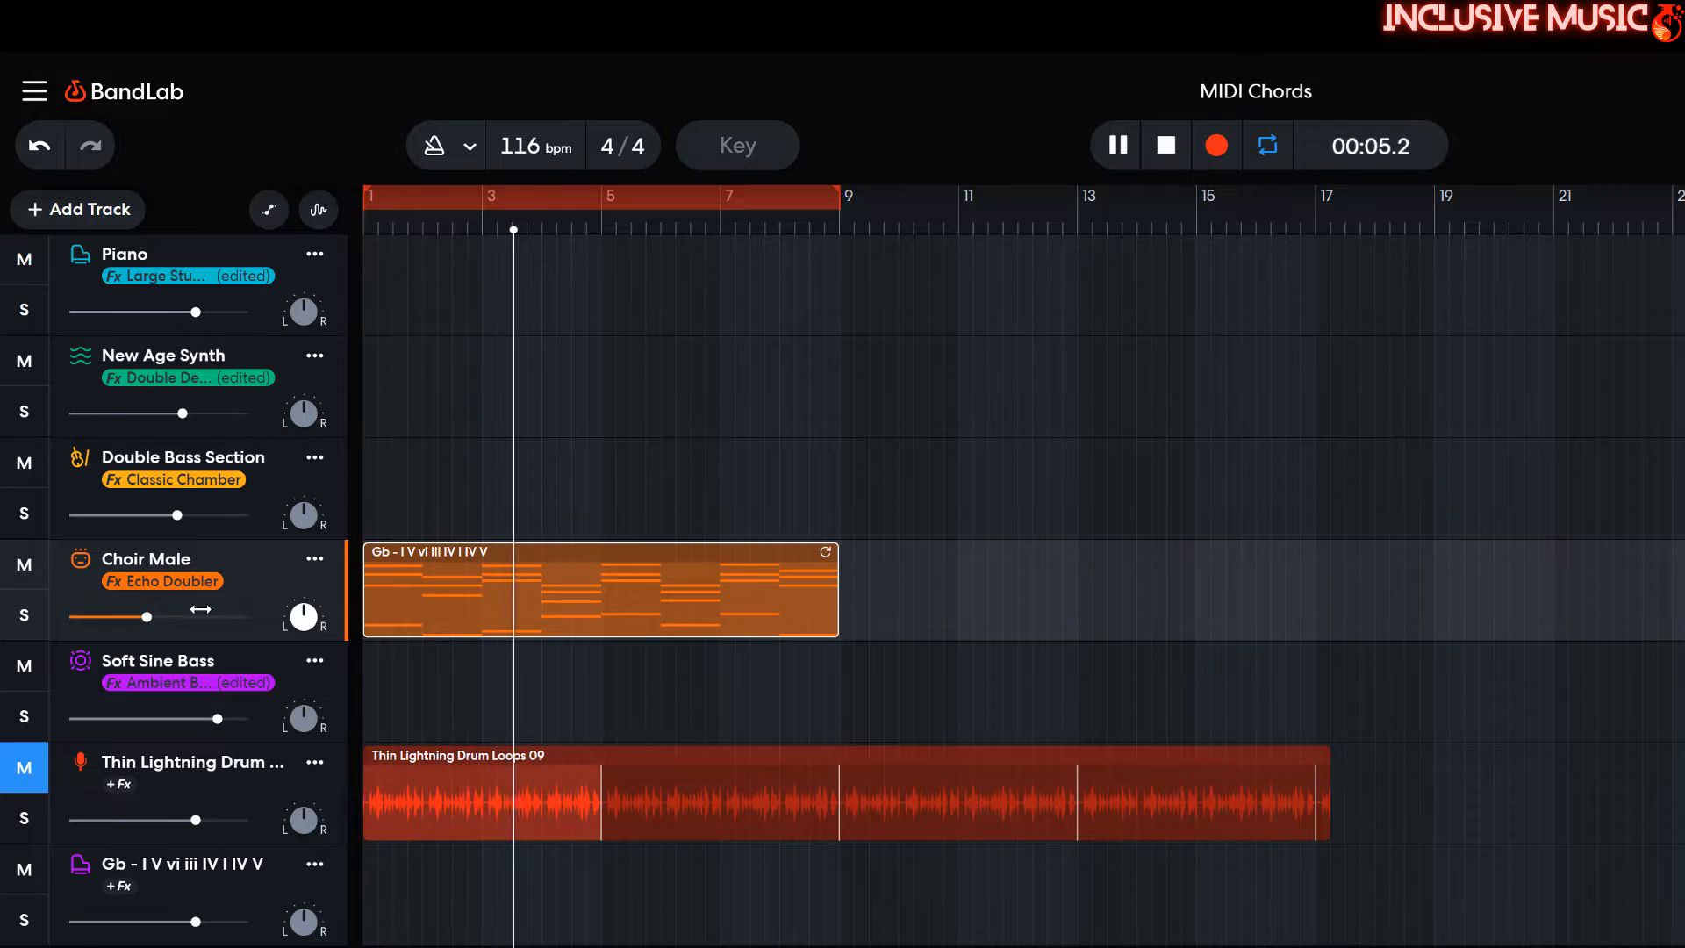
pyautogui.moveTo(146, 617); pyautogui.dragTo(158, 617)
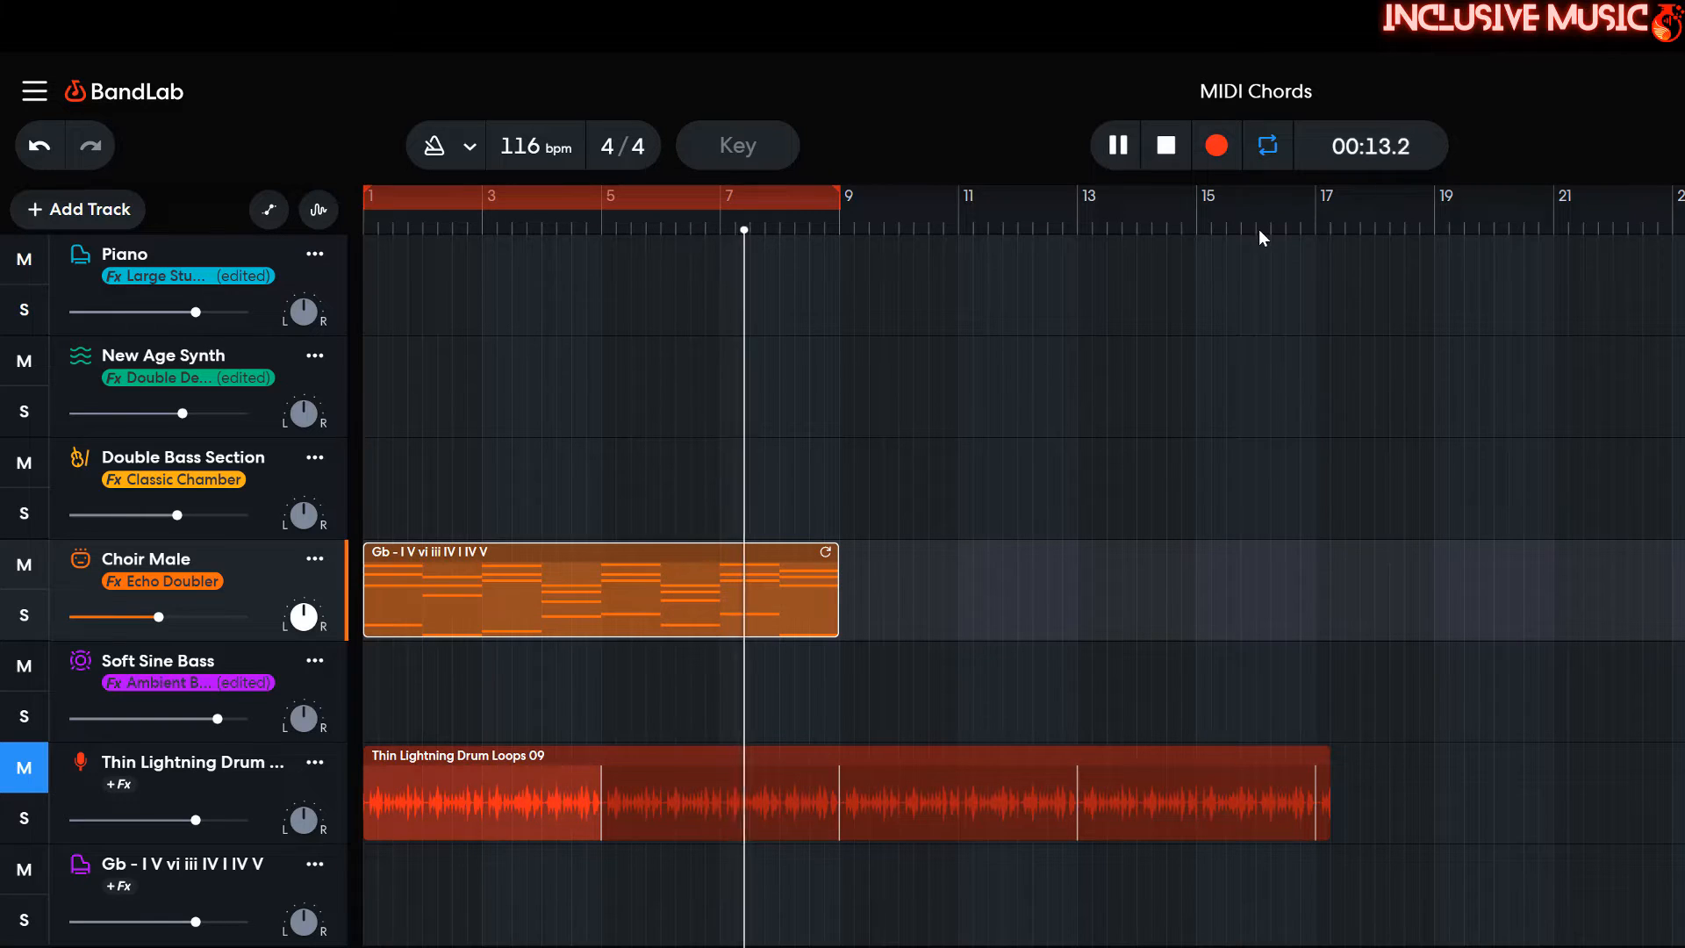
pyautogui.click(1167, 147)
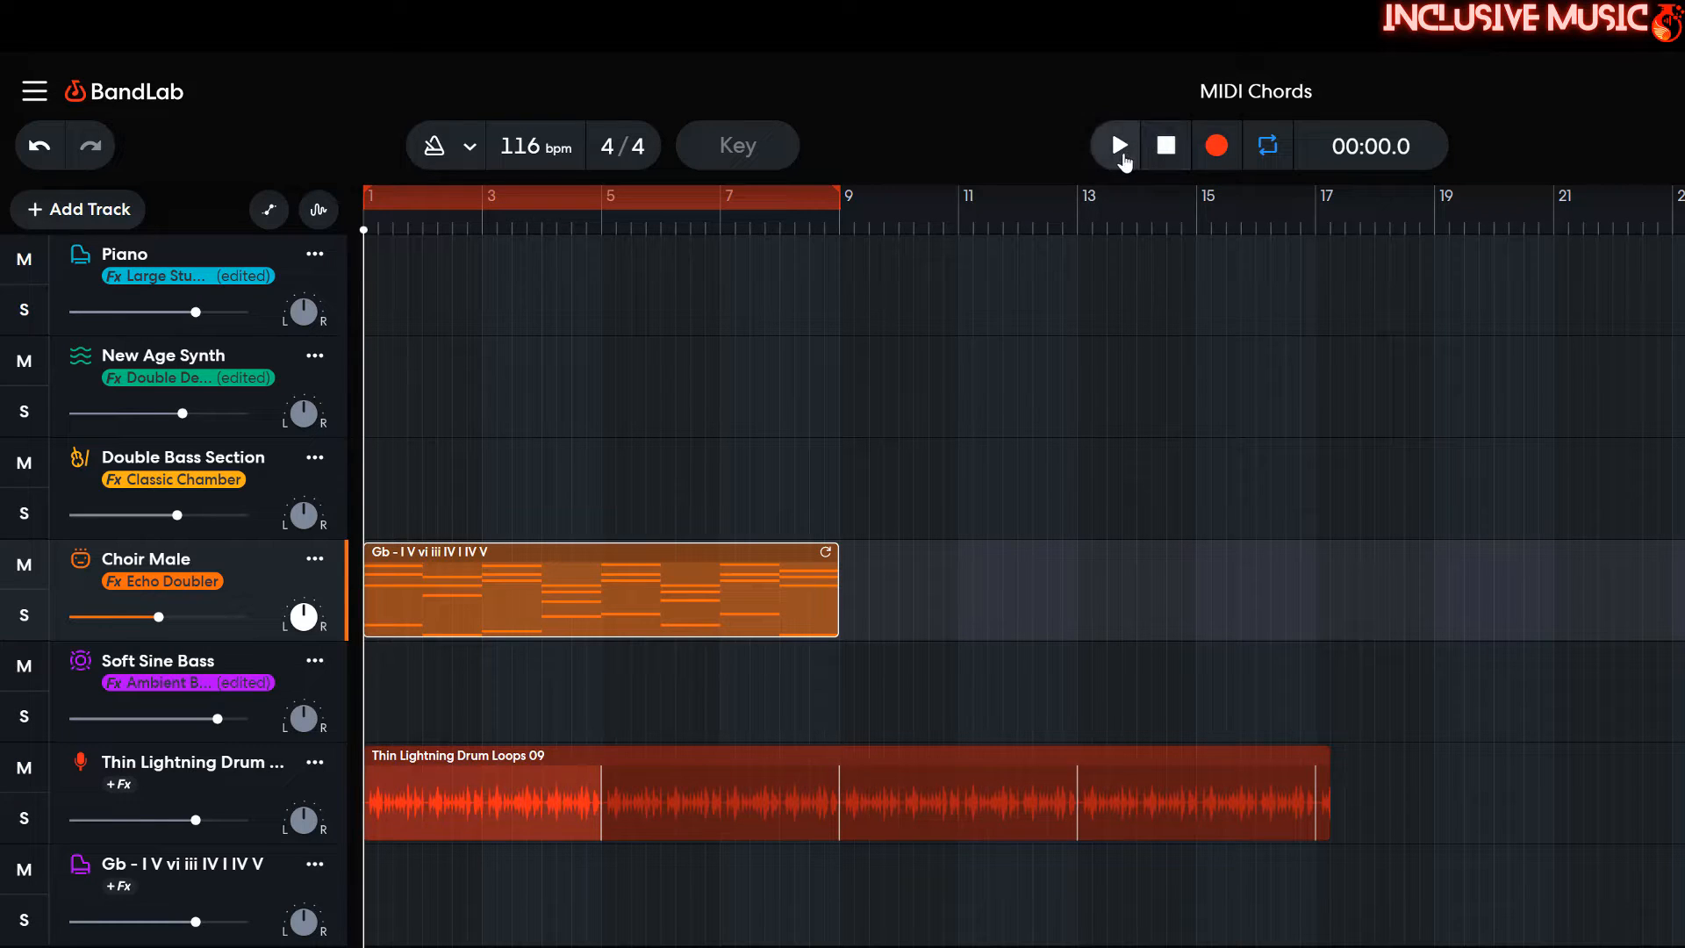
pyautogui.click(1120, 146)
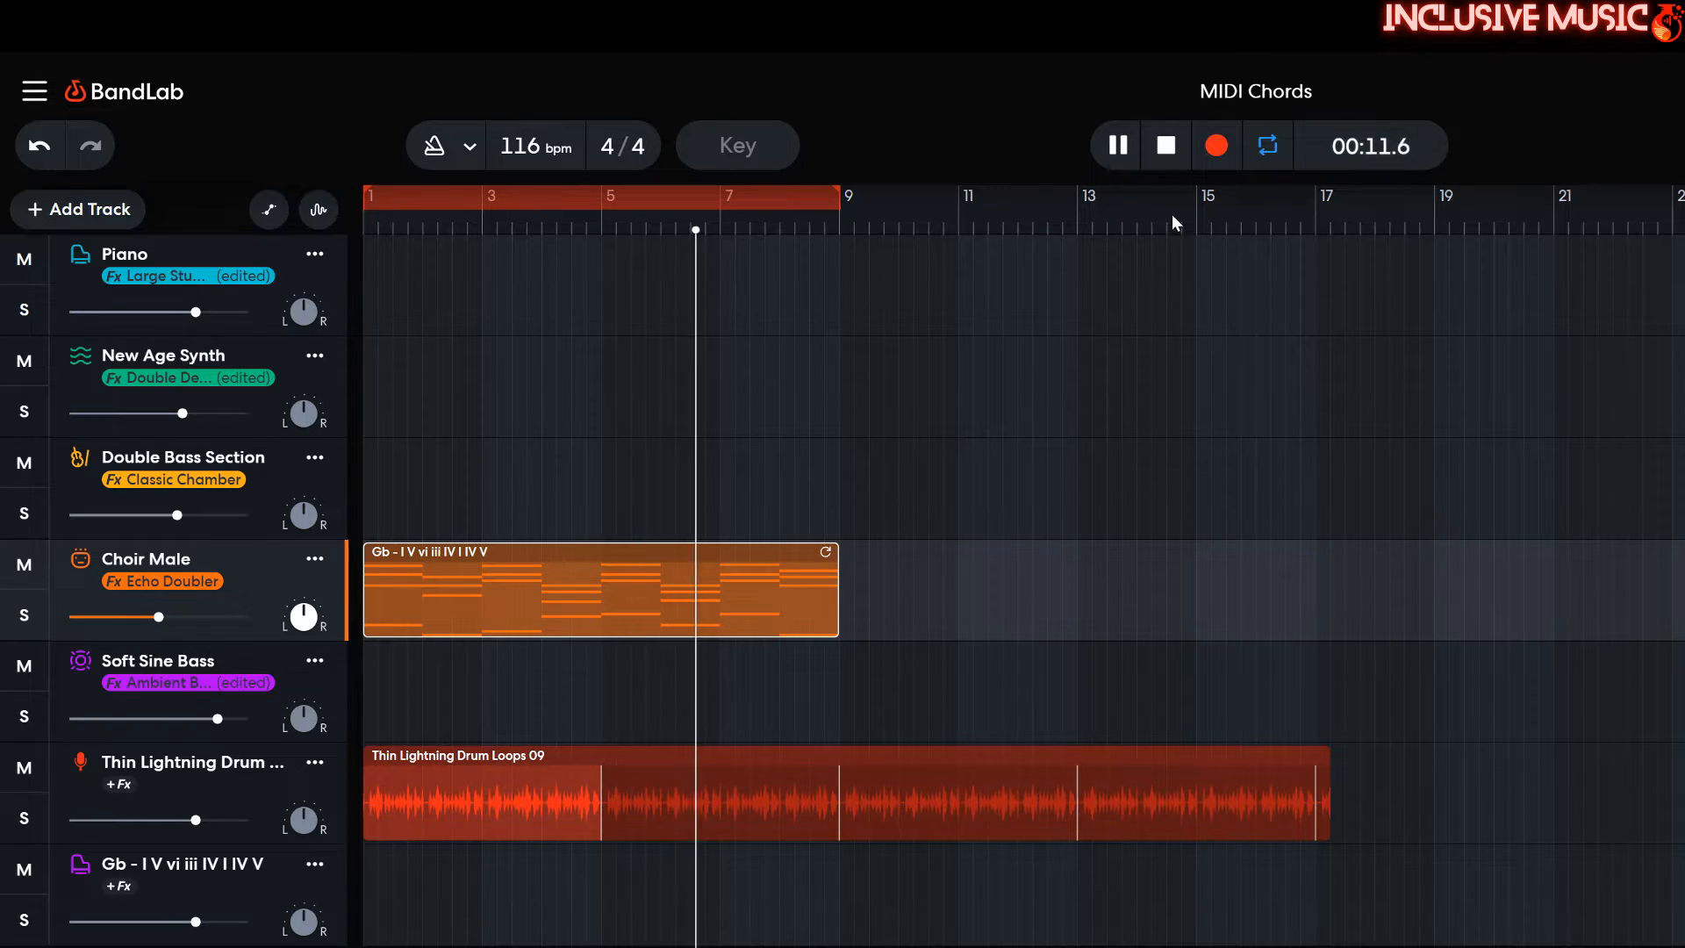
pyautogui.click(1167, 147)
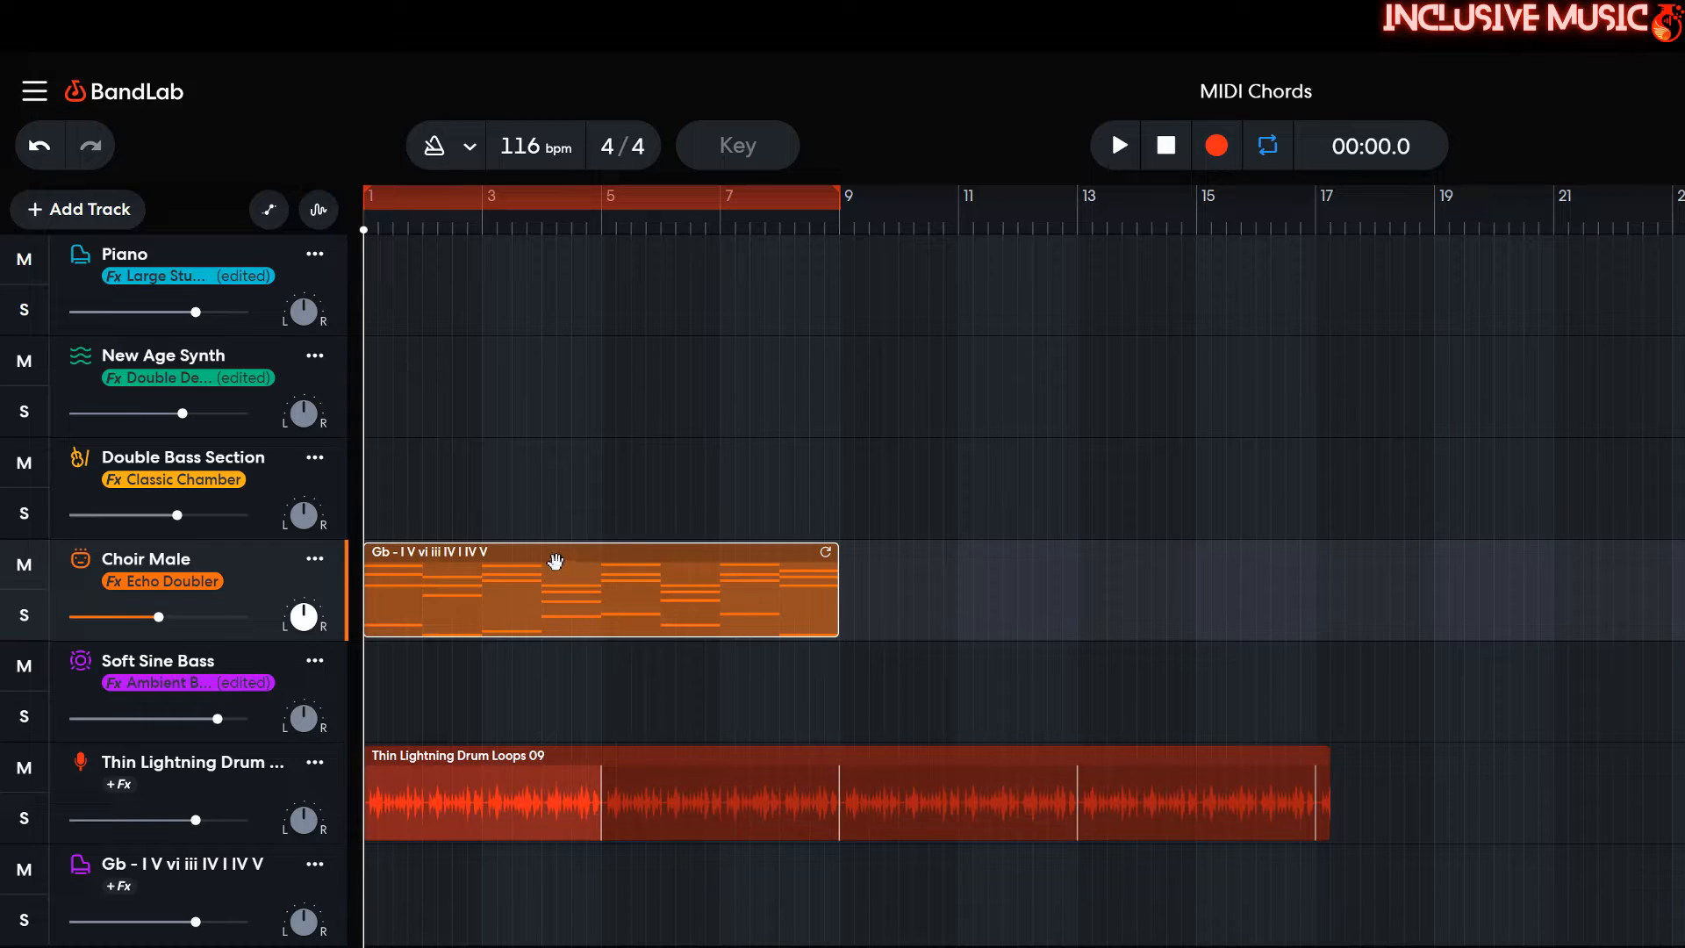
# Copy the Choir Male chord region and paste it onto the Soft Sine Bass track near the start of bar 1
pyautogui.rightClick(556, 559)
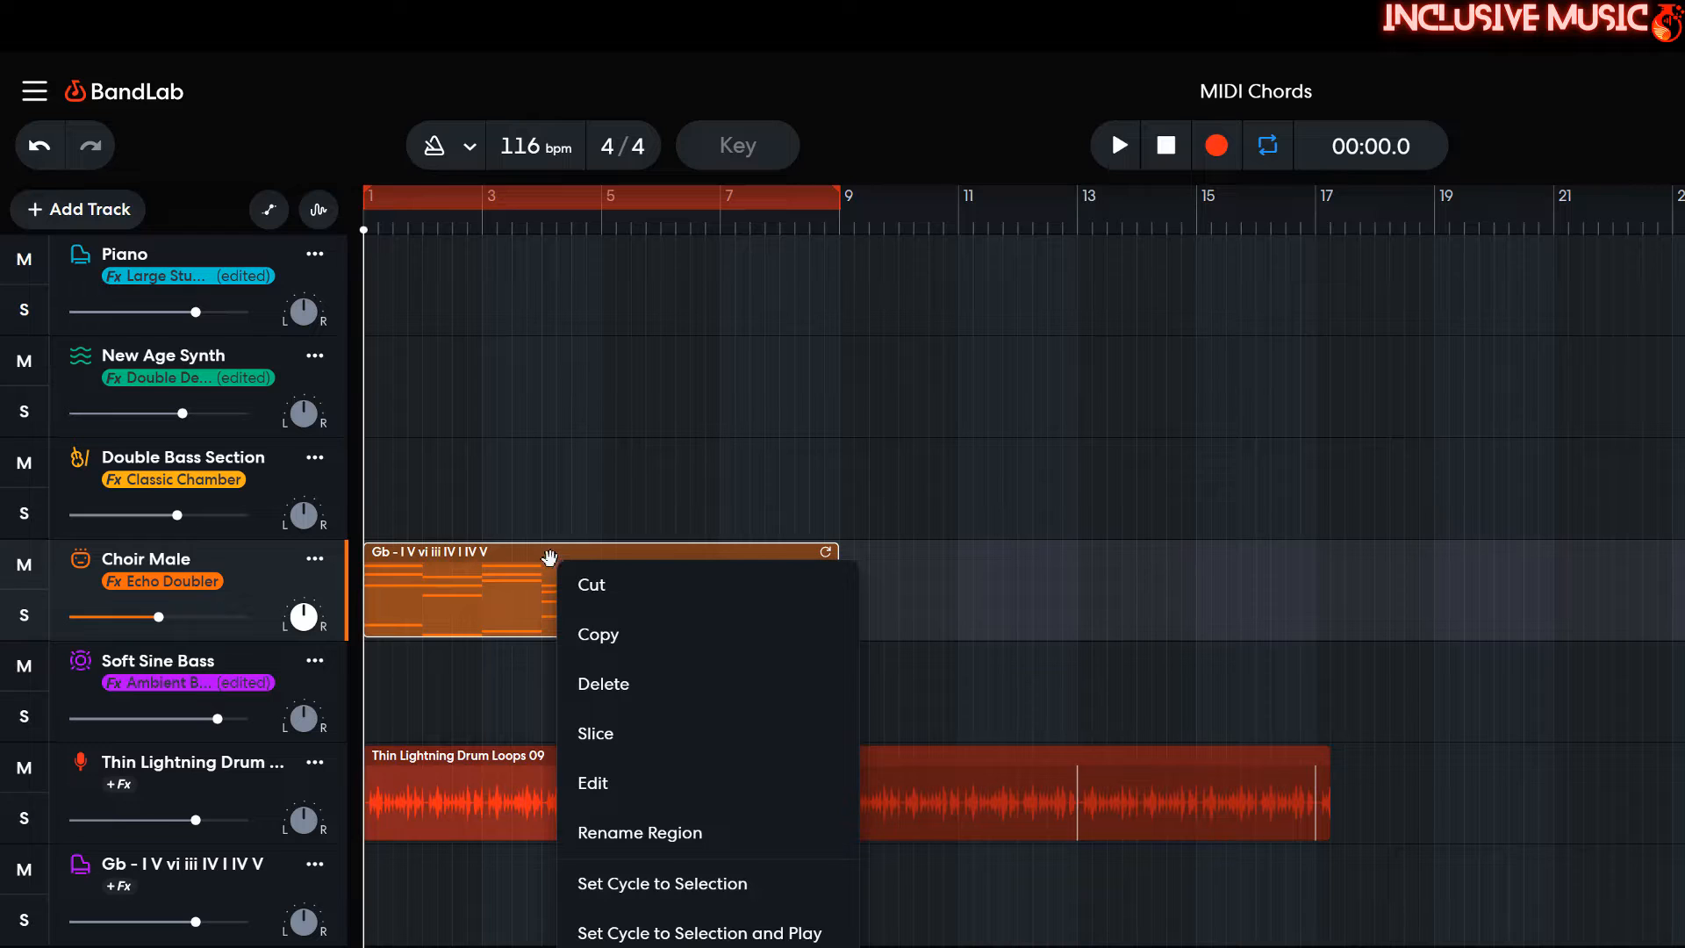
pyautogui.click(594, 635)
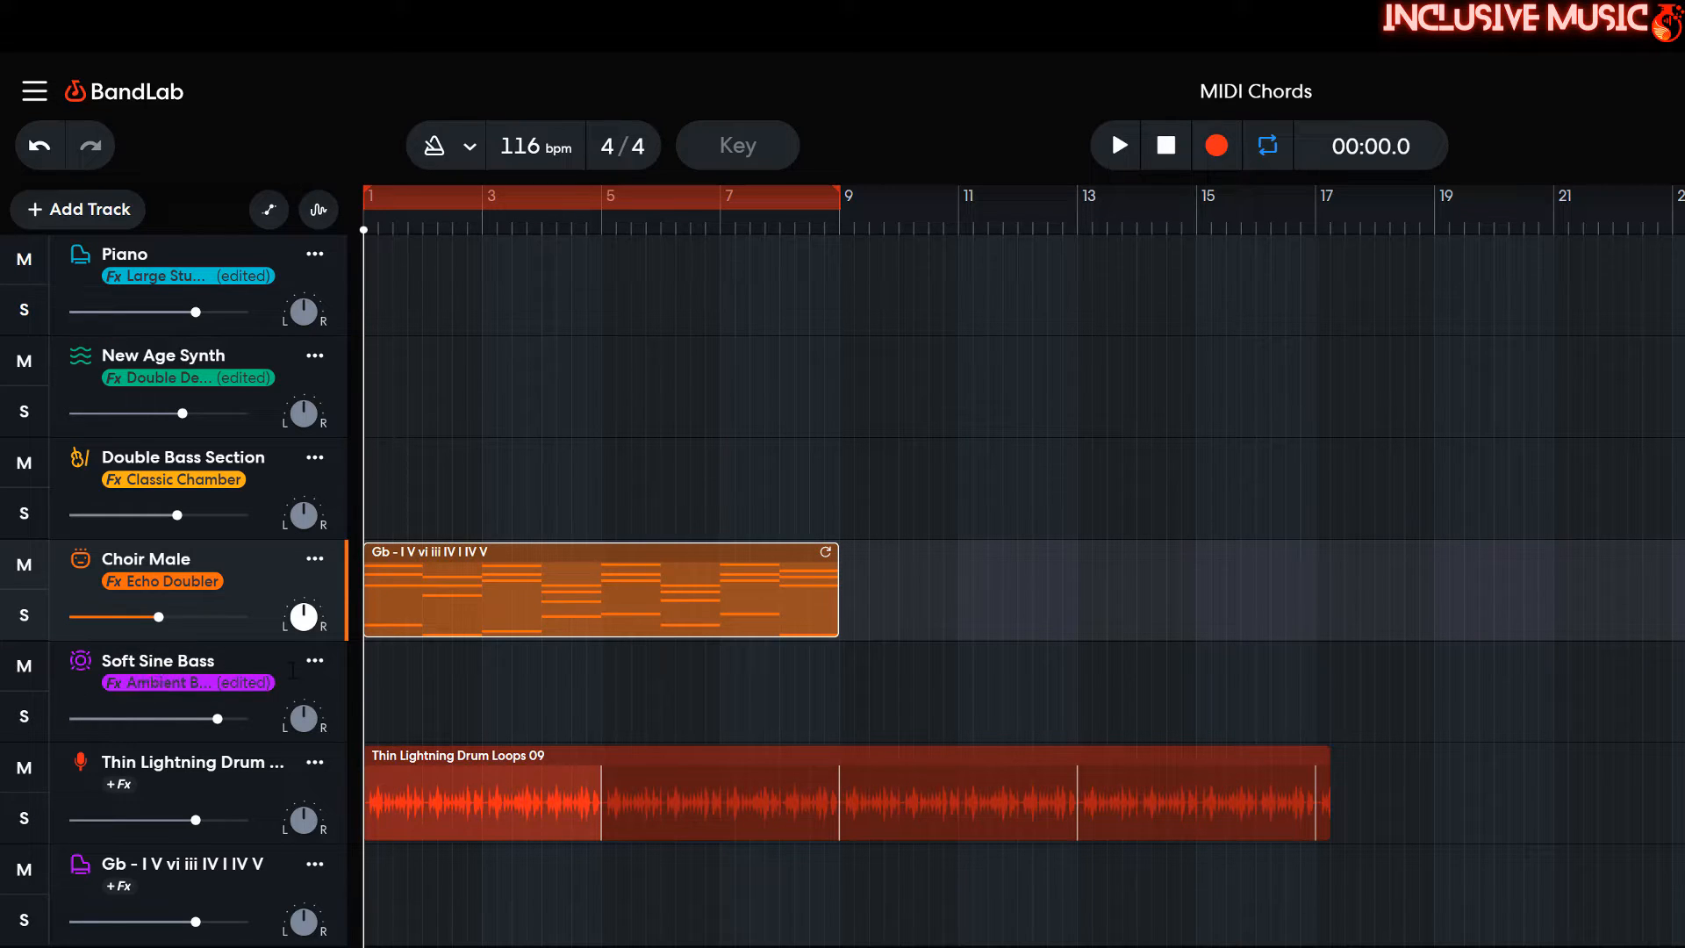
pyautogui.click(377, 702)
pyautogui.rightClick(396, 688)
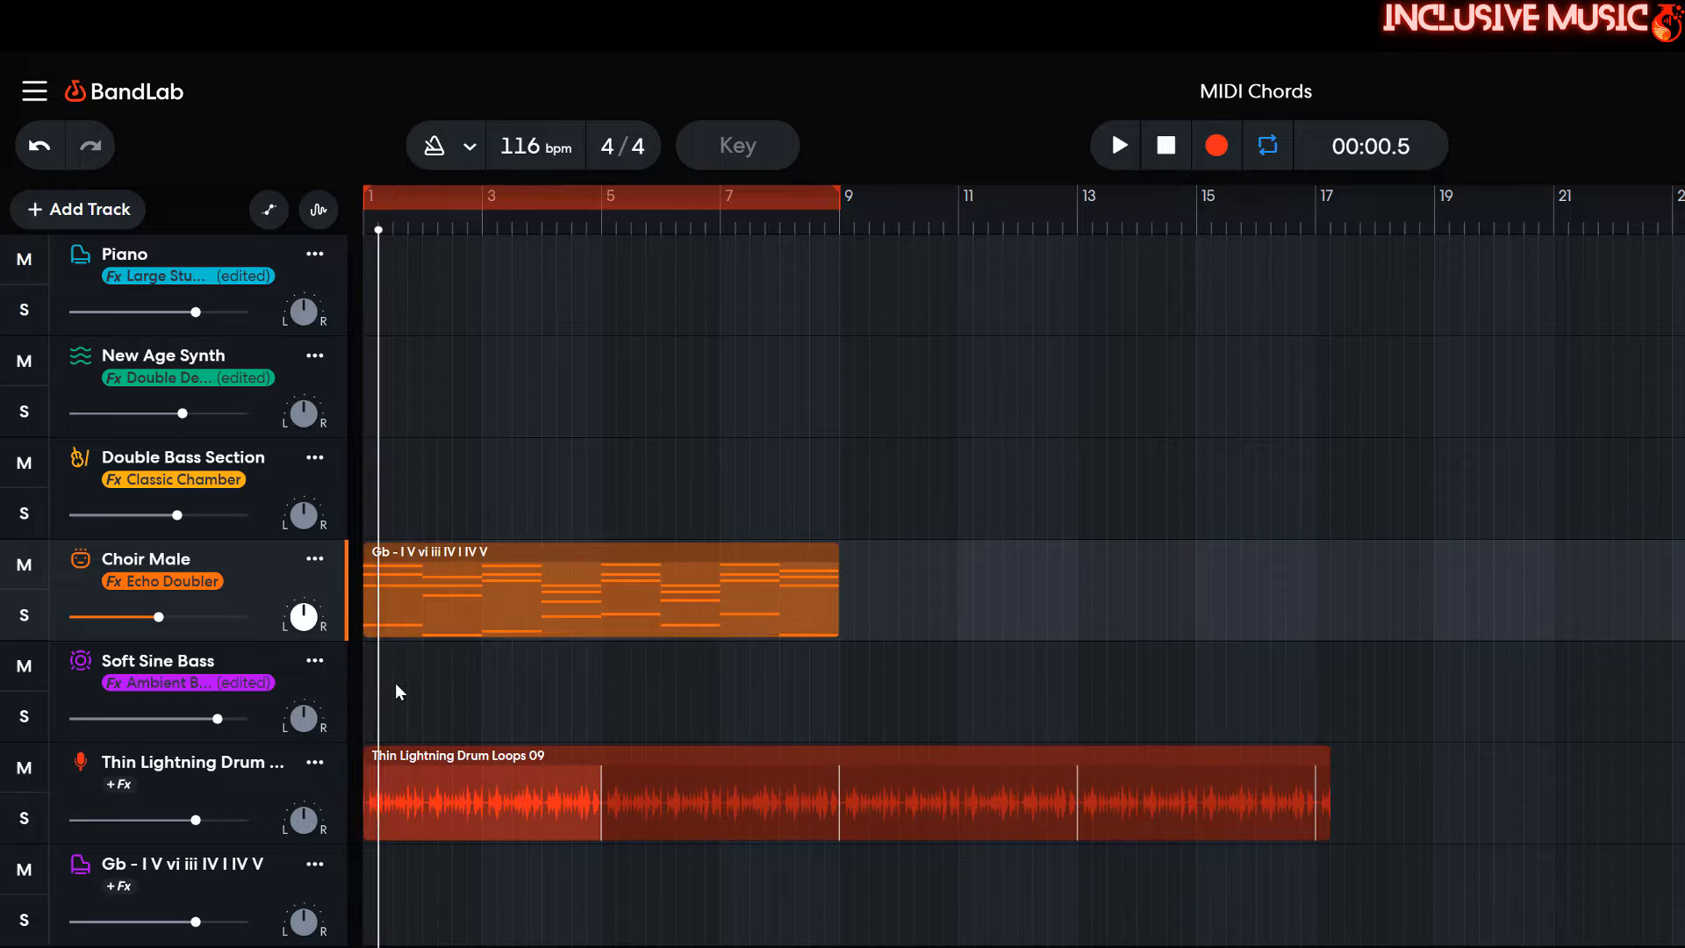
pyautogui.click(437, 715)
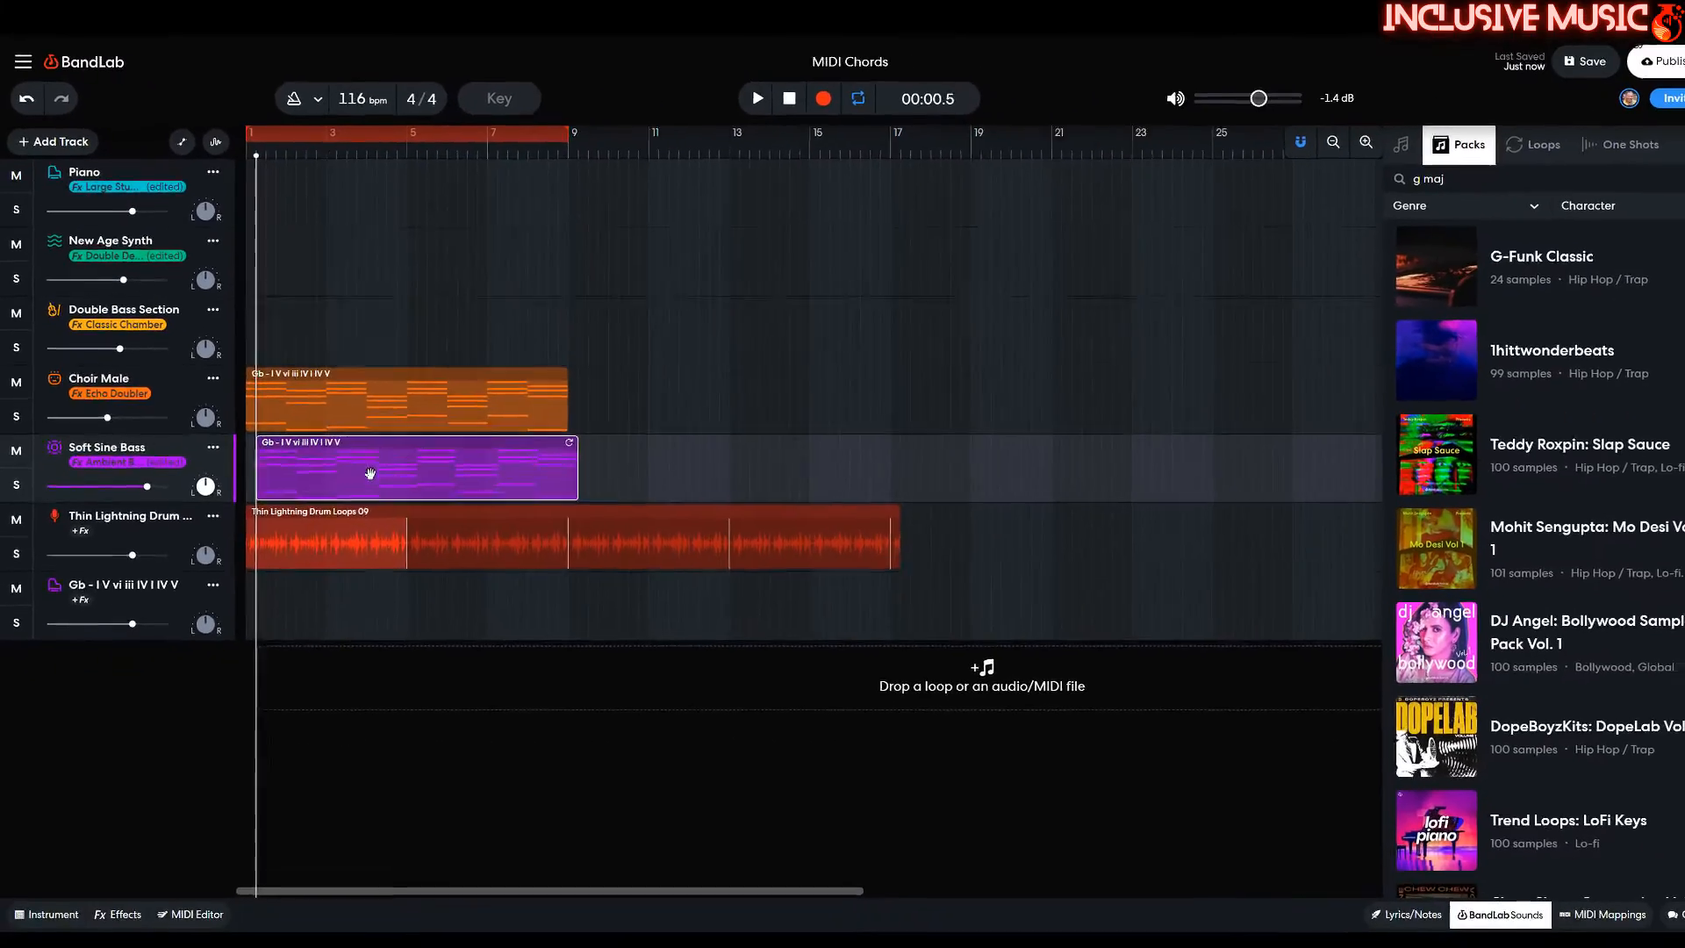
# Open the Soft Sine Bass region's notes for editing and audition its individual chord and bass notes
pyautogui.doubleClick(370, 474)
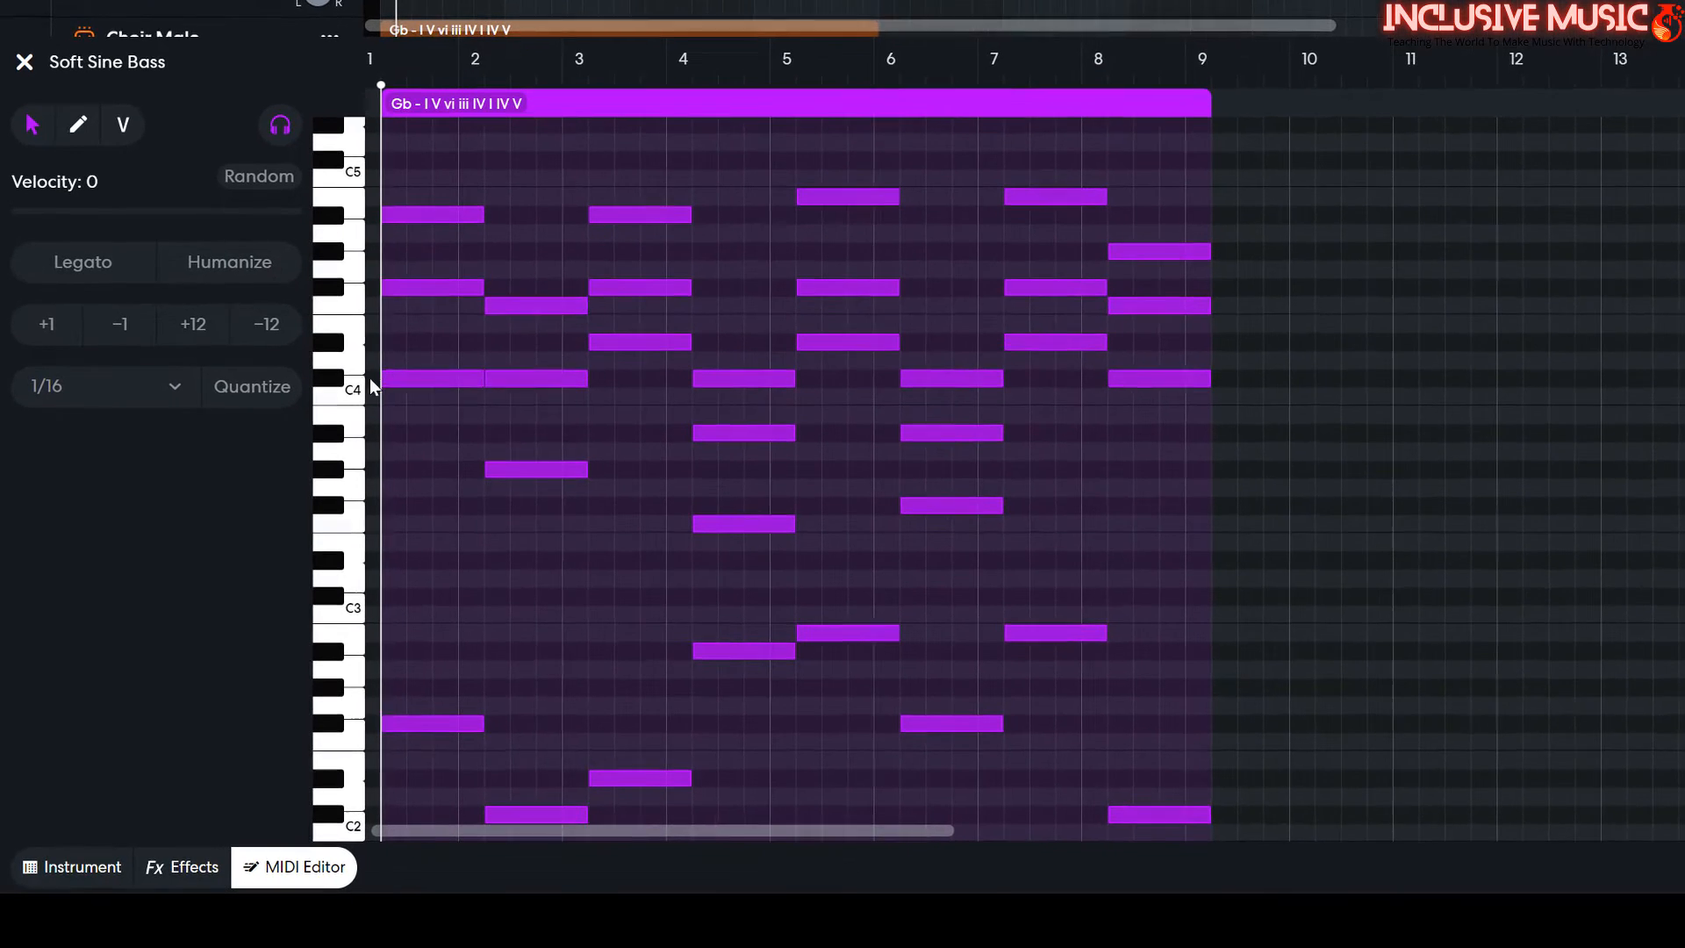
pyautogui.moveTo(406, 375); pyautogui.dragTo(407, 370)
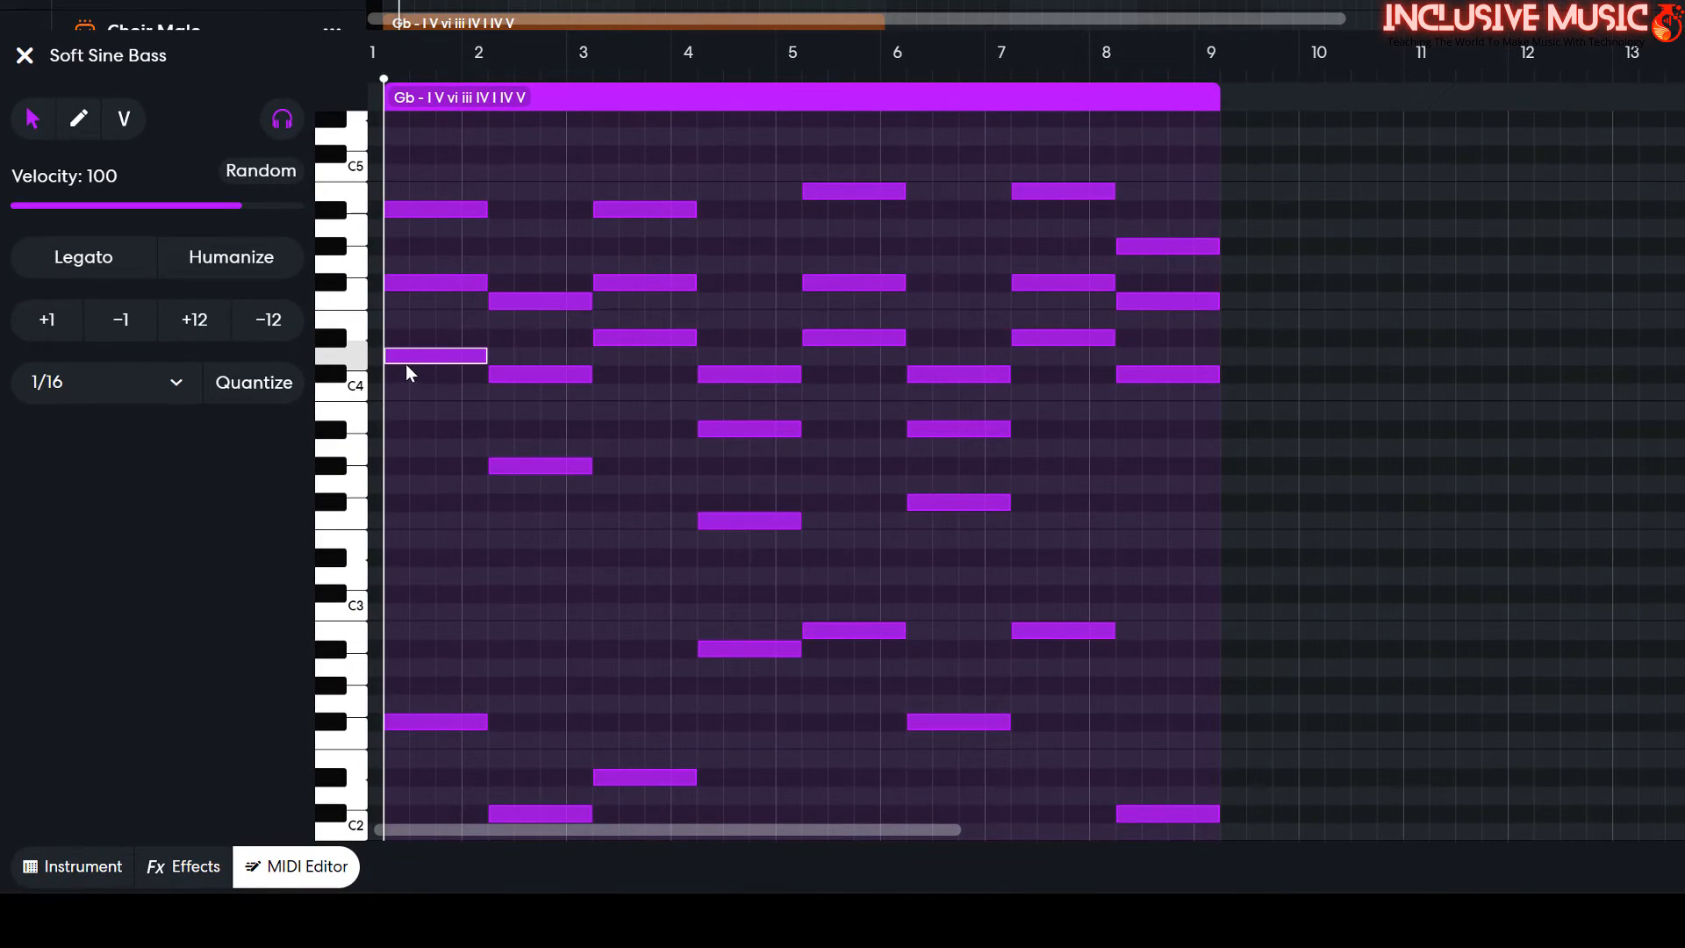
pyautogui.hotkey('ctrl', 'z')
pyautogui.click(430, 281)
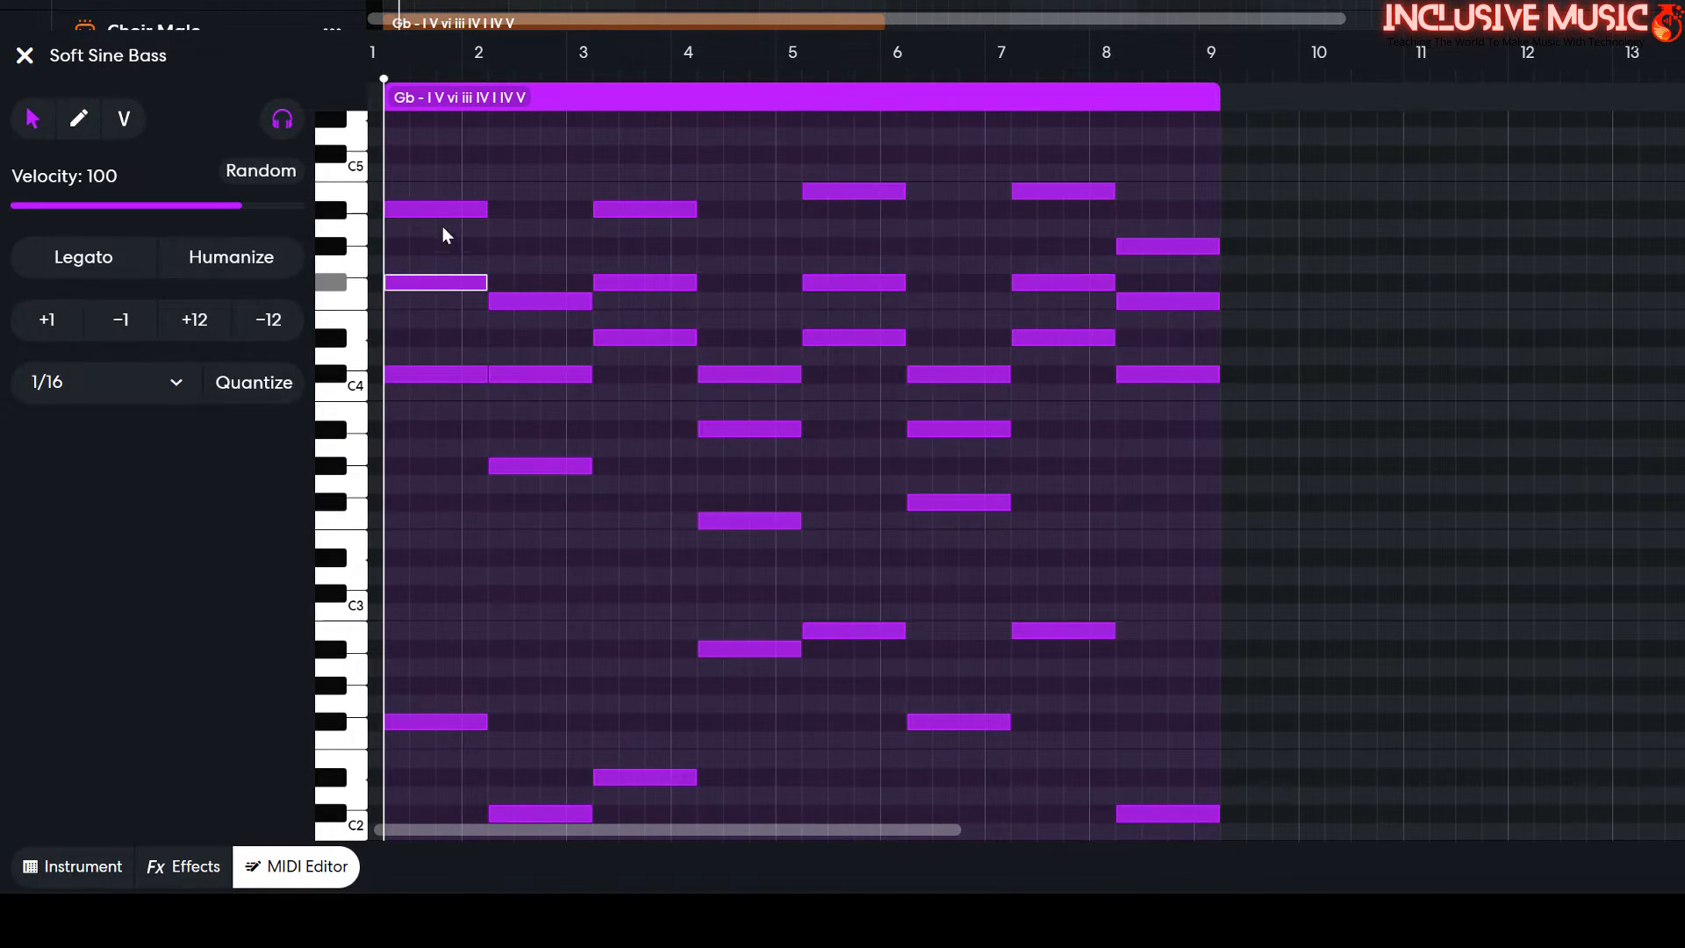
pyautogui.click(442, 211)
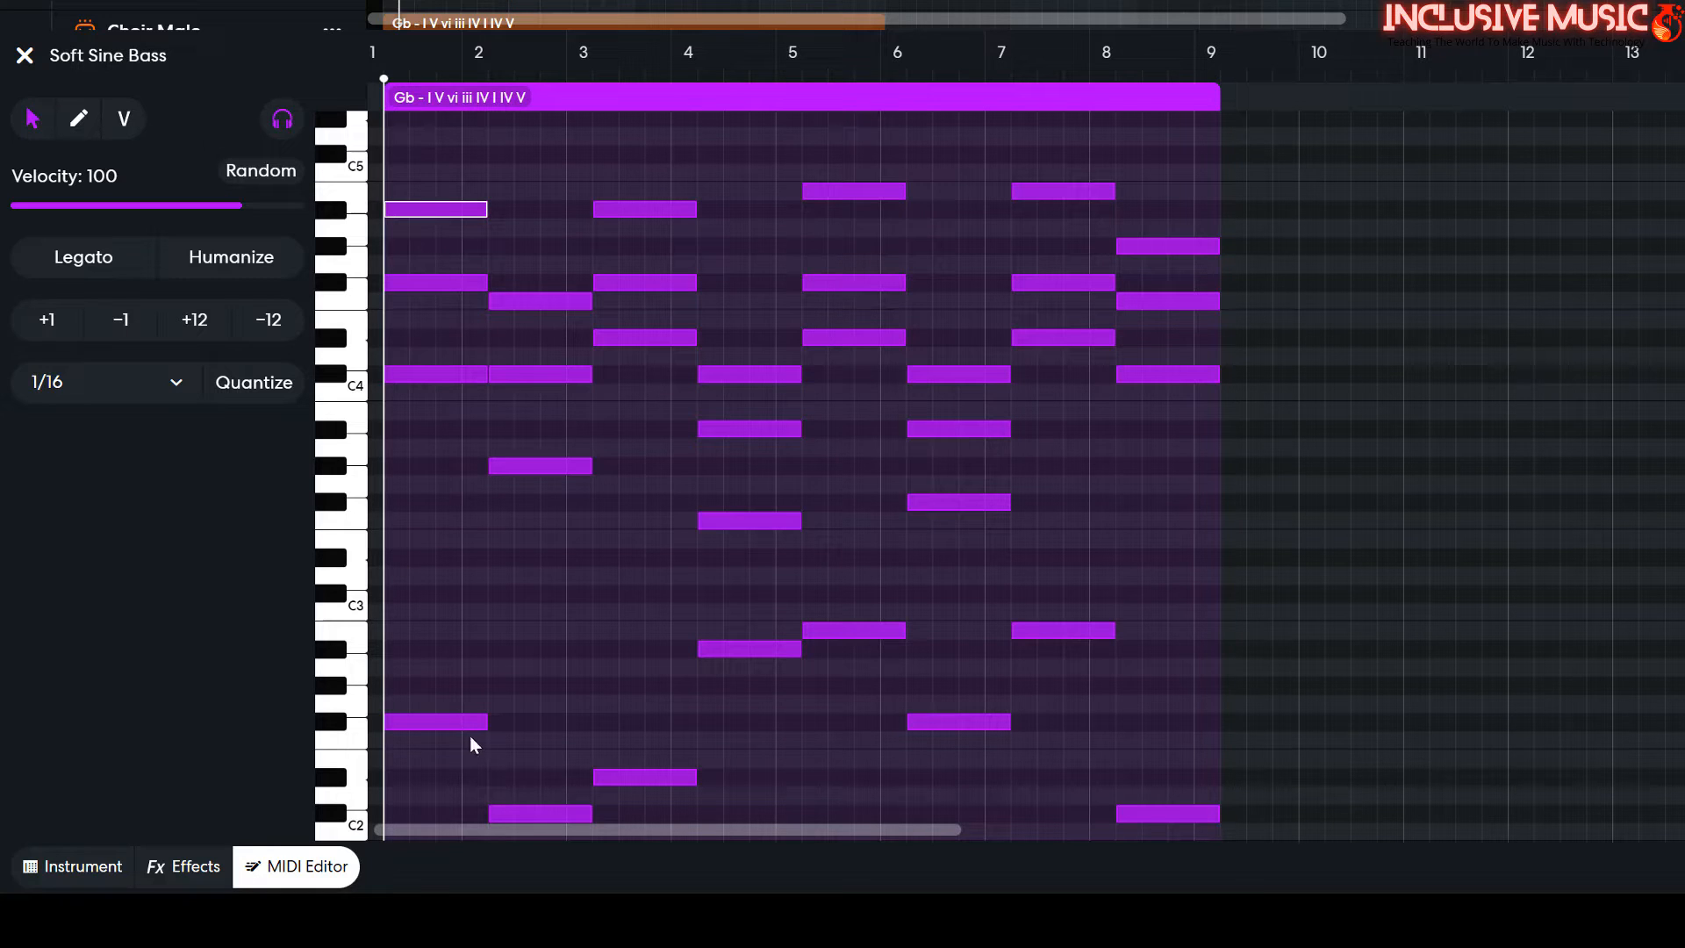
pyautogui.click(441, 723)
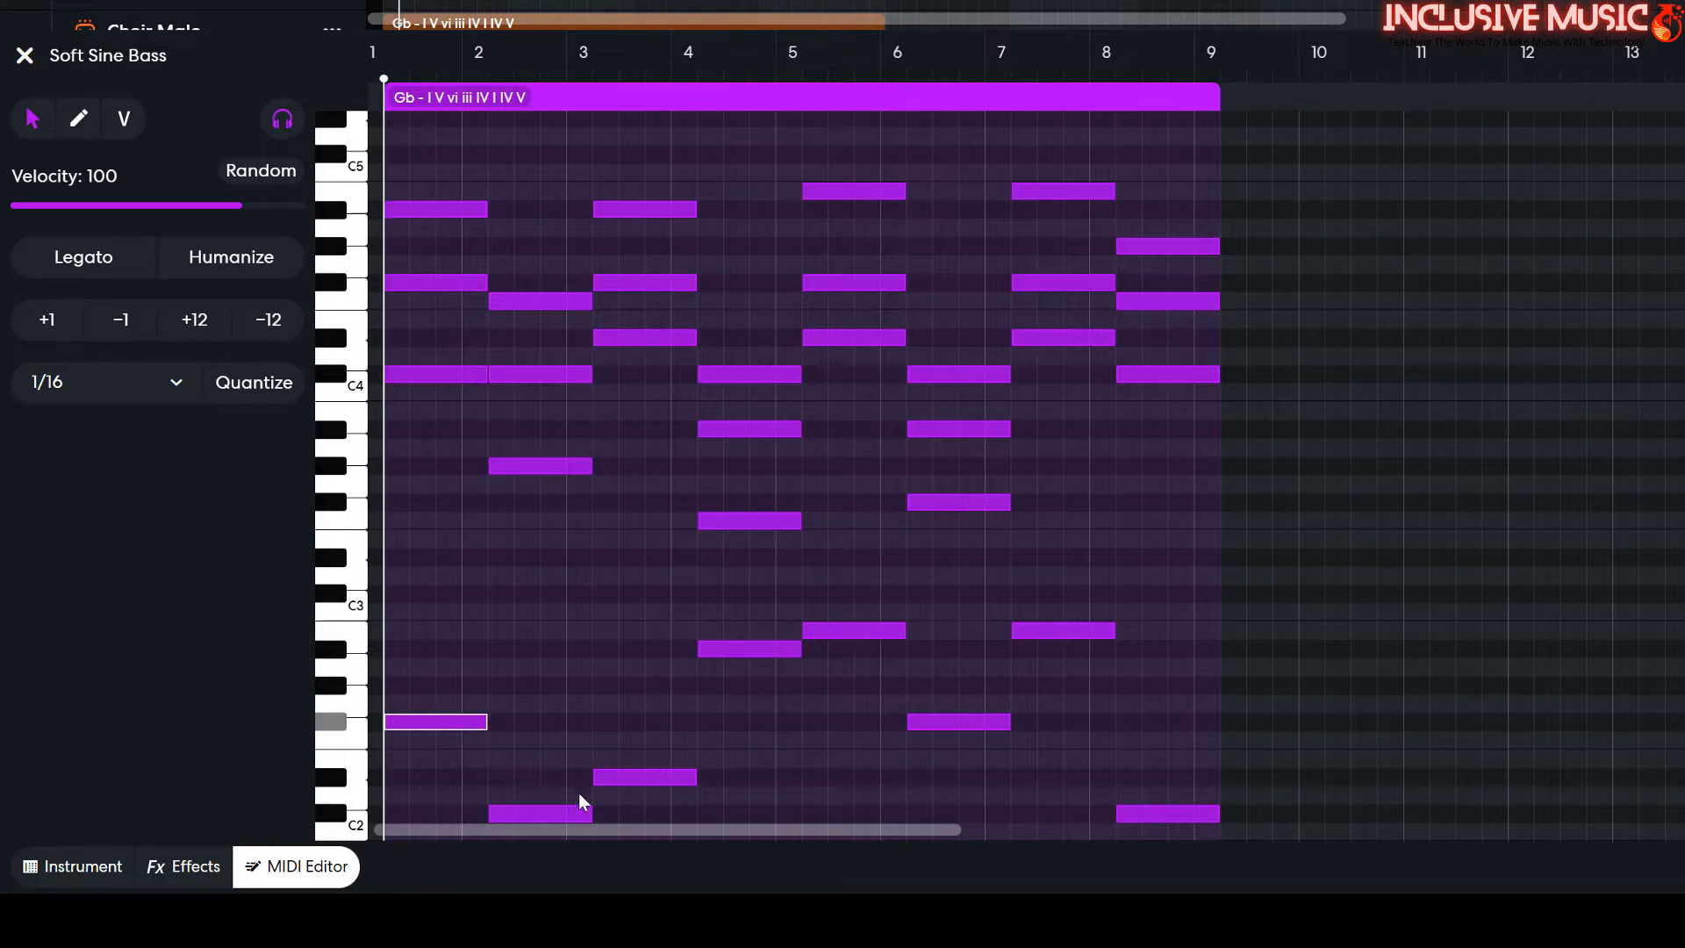
pyautogui.click(566, 813)
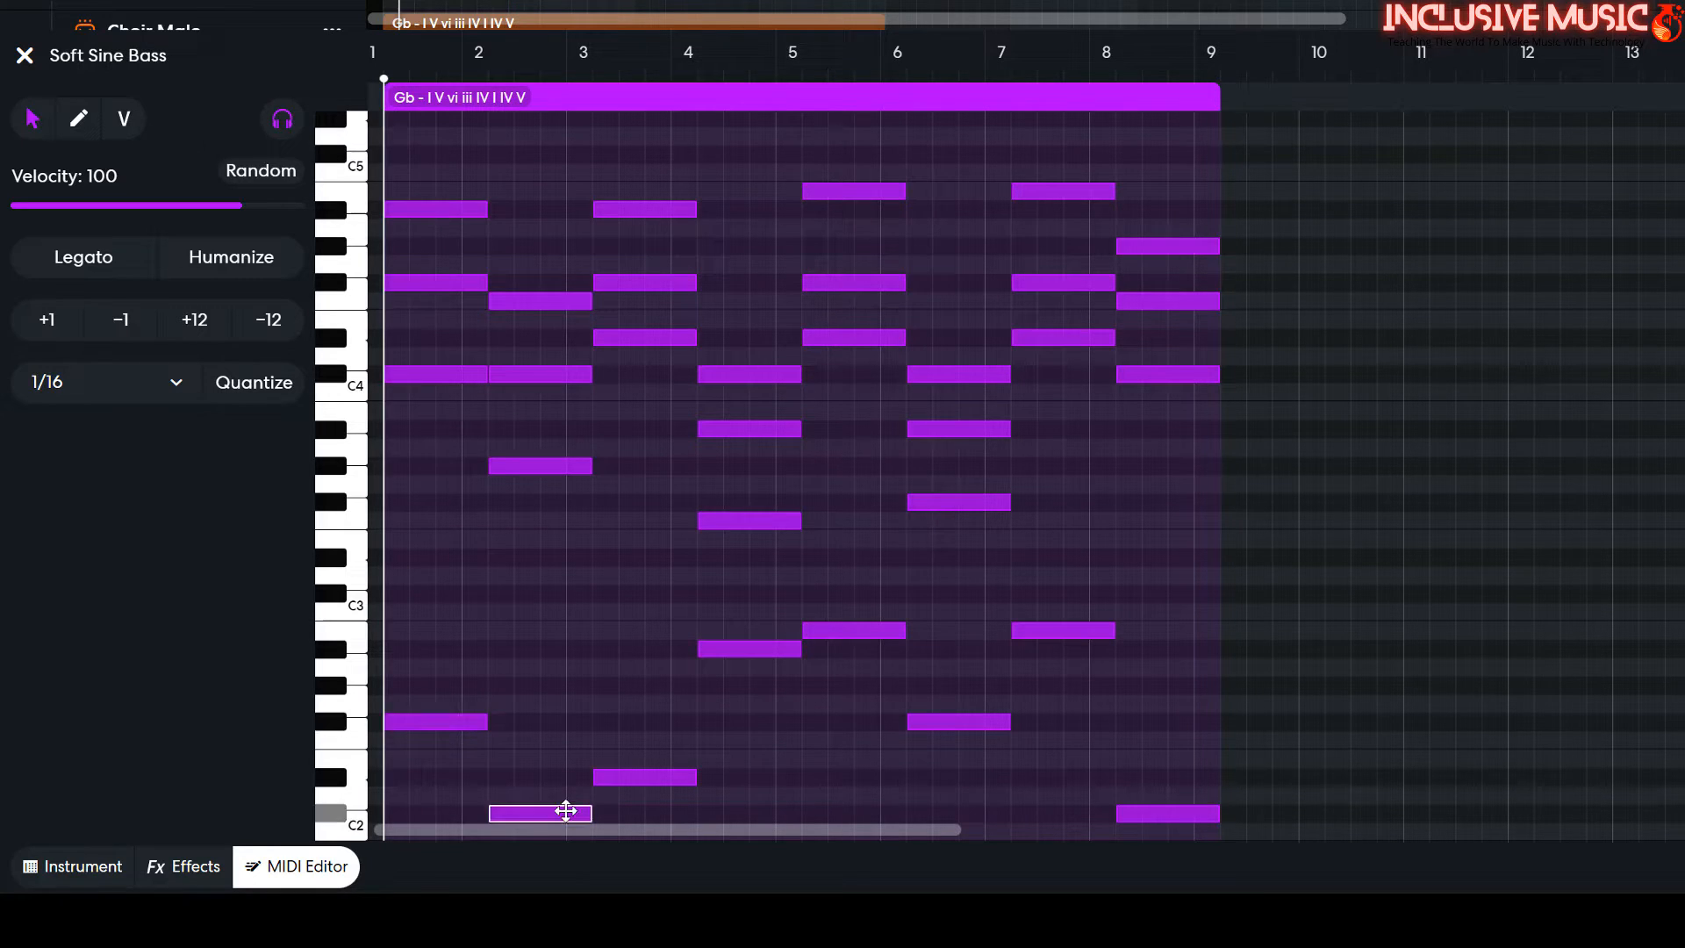
pyautogui.click(623, 777)
pyautogui.scroll(-4, 561, 541)
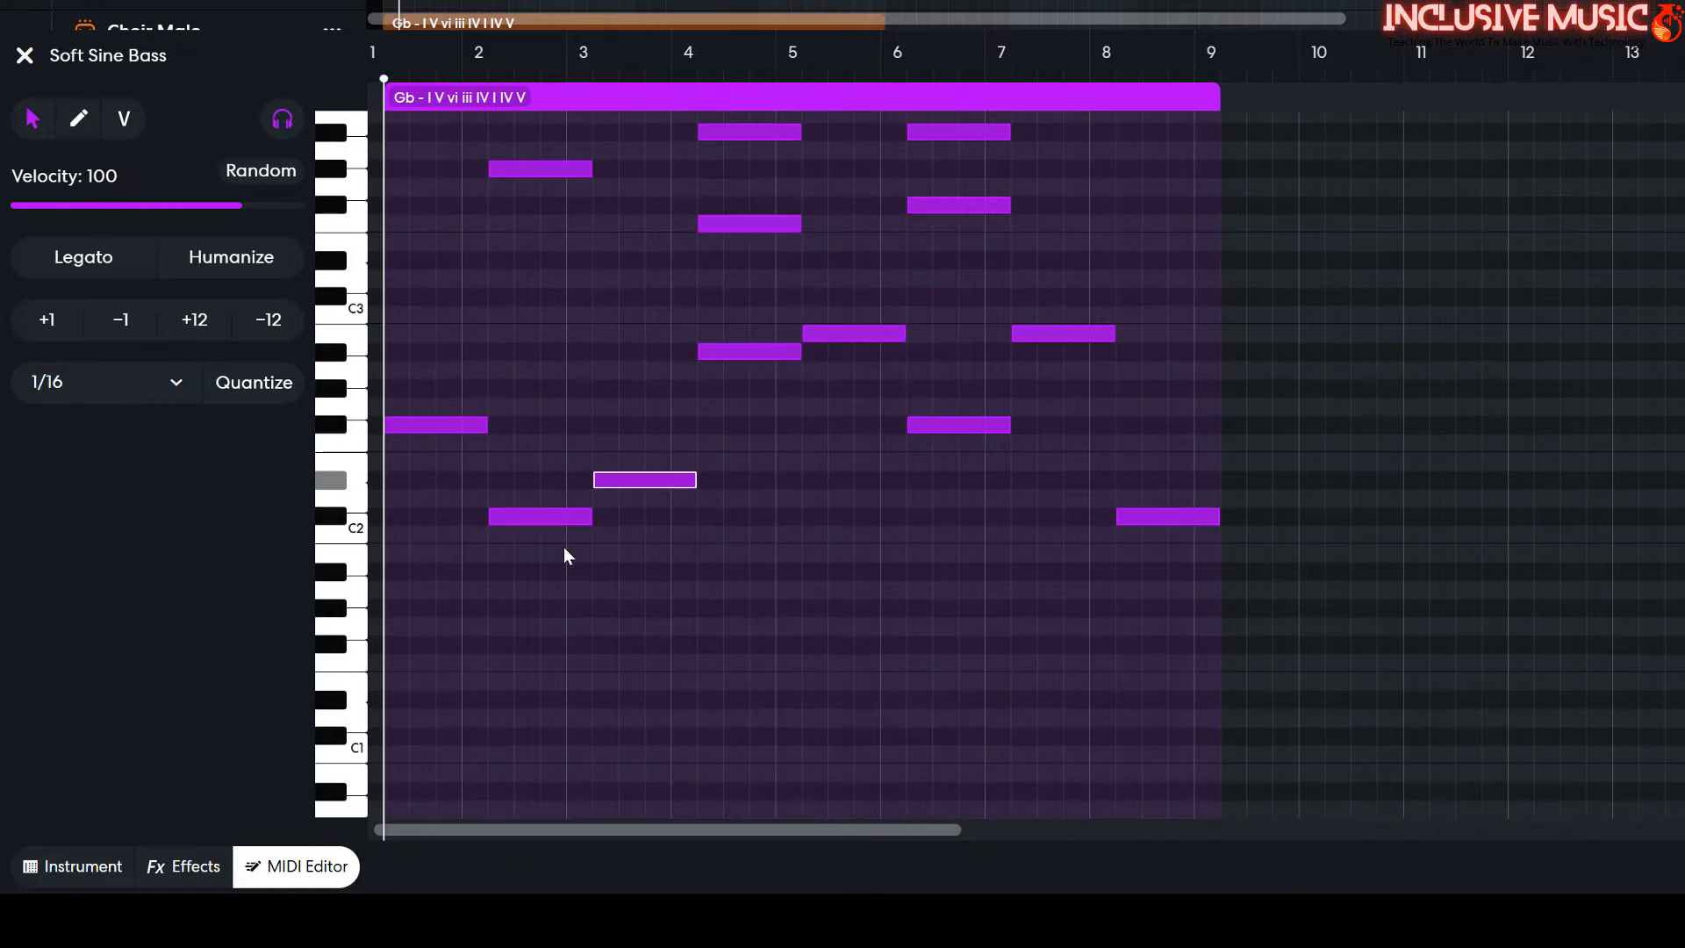
pyautogui.scroll(8, 568, 548)
pyautogui.scroll(-4, 571, 548)
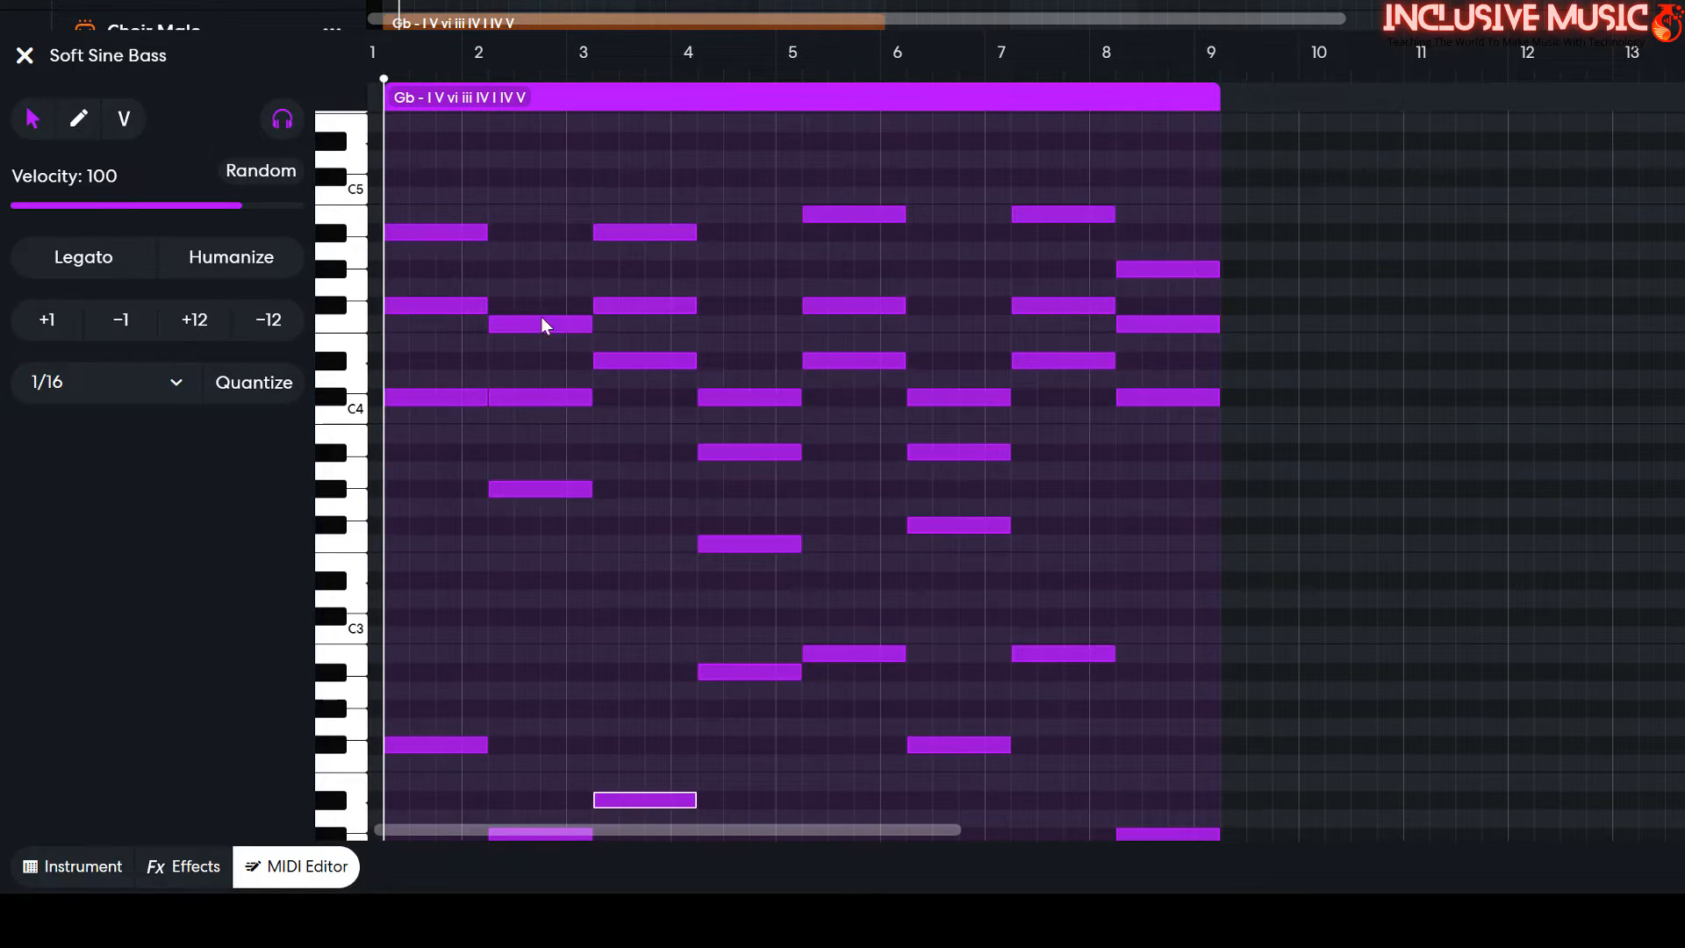
# Delete the upper chord notes from the Soft Sine Bass region, keeping only the lowest note of each chord, and close the note editor
pyautogui.moveTo(396, 197); pyautogui.dragTo(1197, 580)
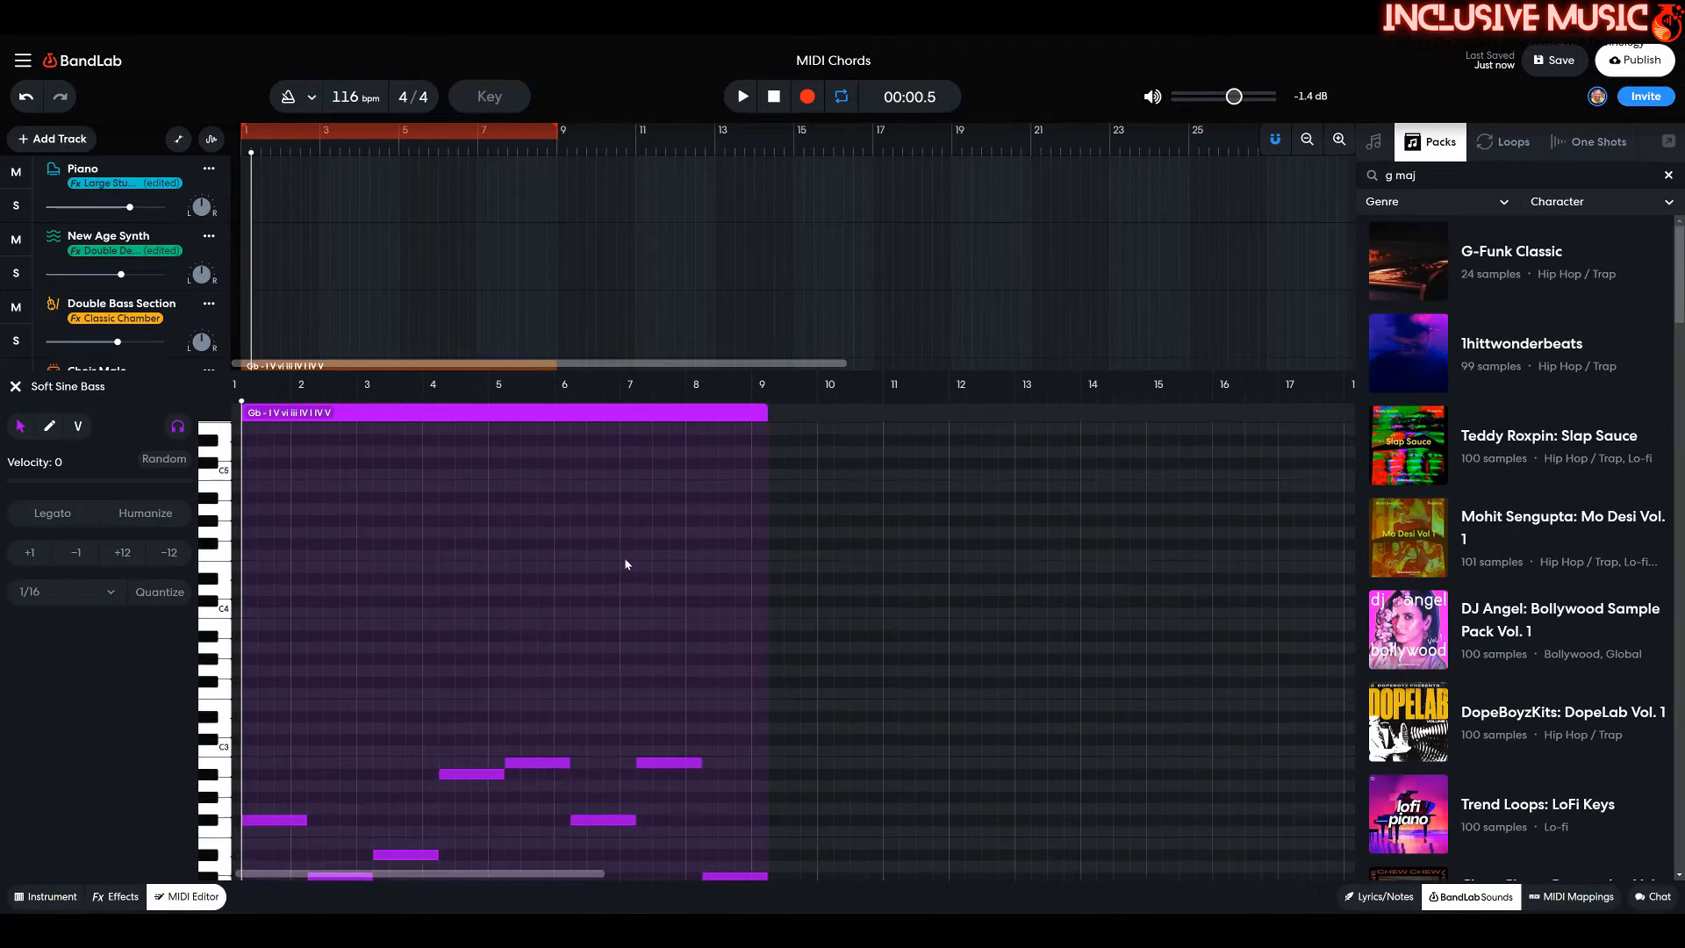
pyautogui.press('Delete')
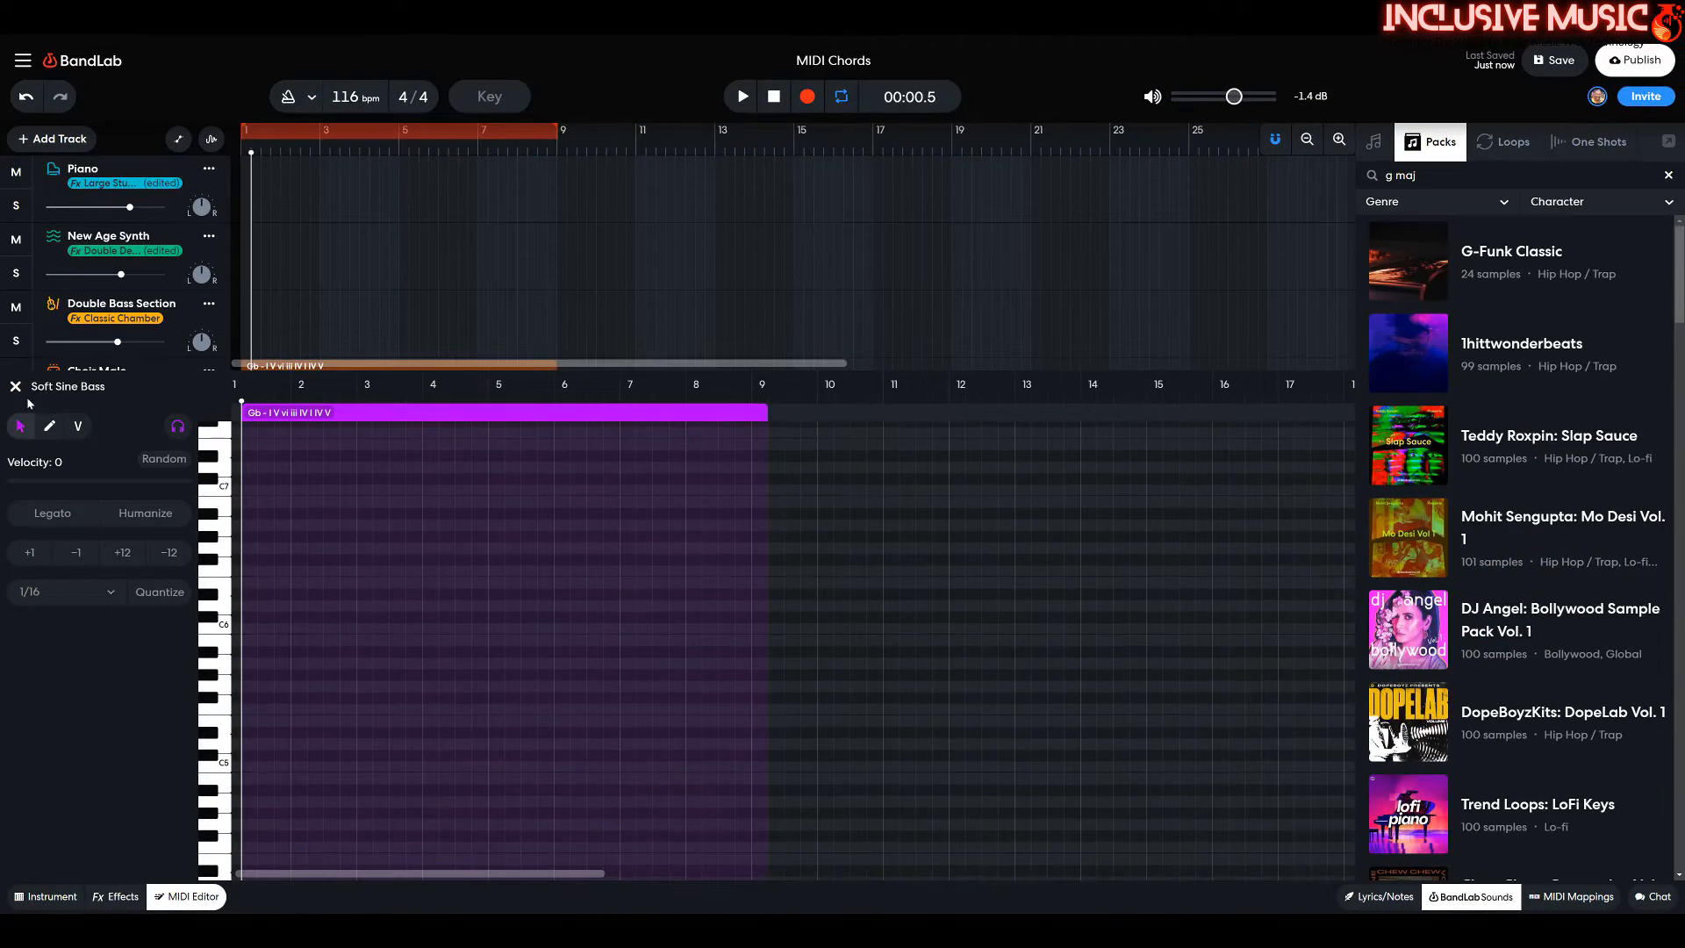
pyautogui.click(15, 387)
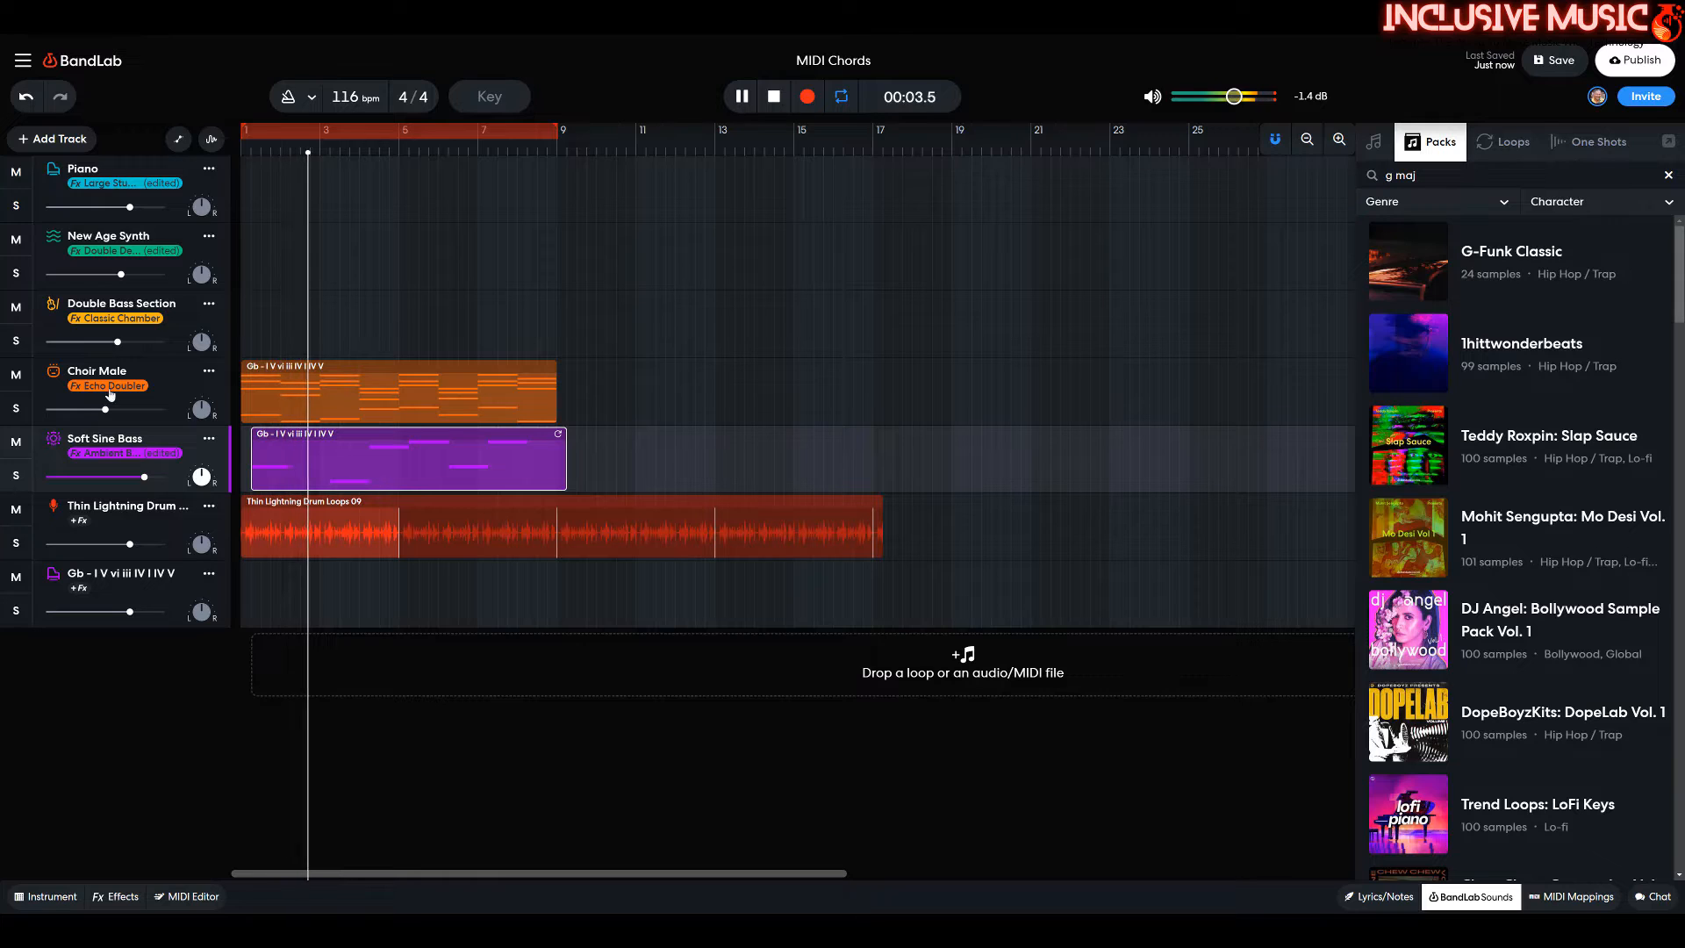
# Lower the Choir Male track's volume slightly while the mix plays, and stop playback
pyautogui.moveTo(105, 409)
pyautogui.moveTo(103, 409); pyautogui.dragTo(98, 409)
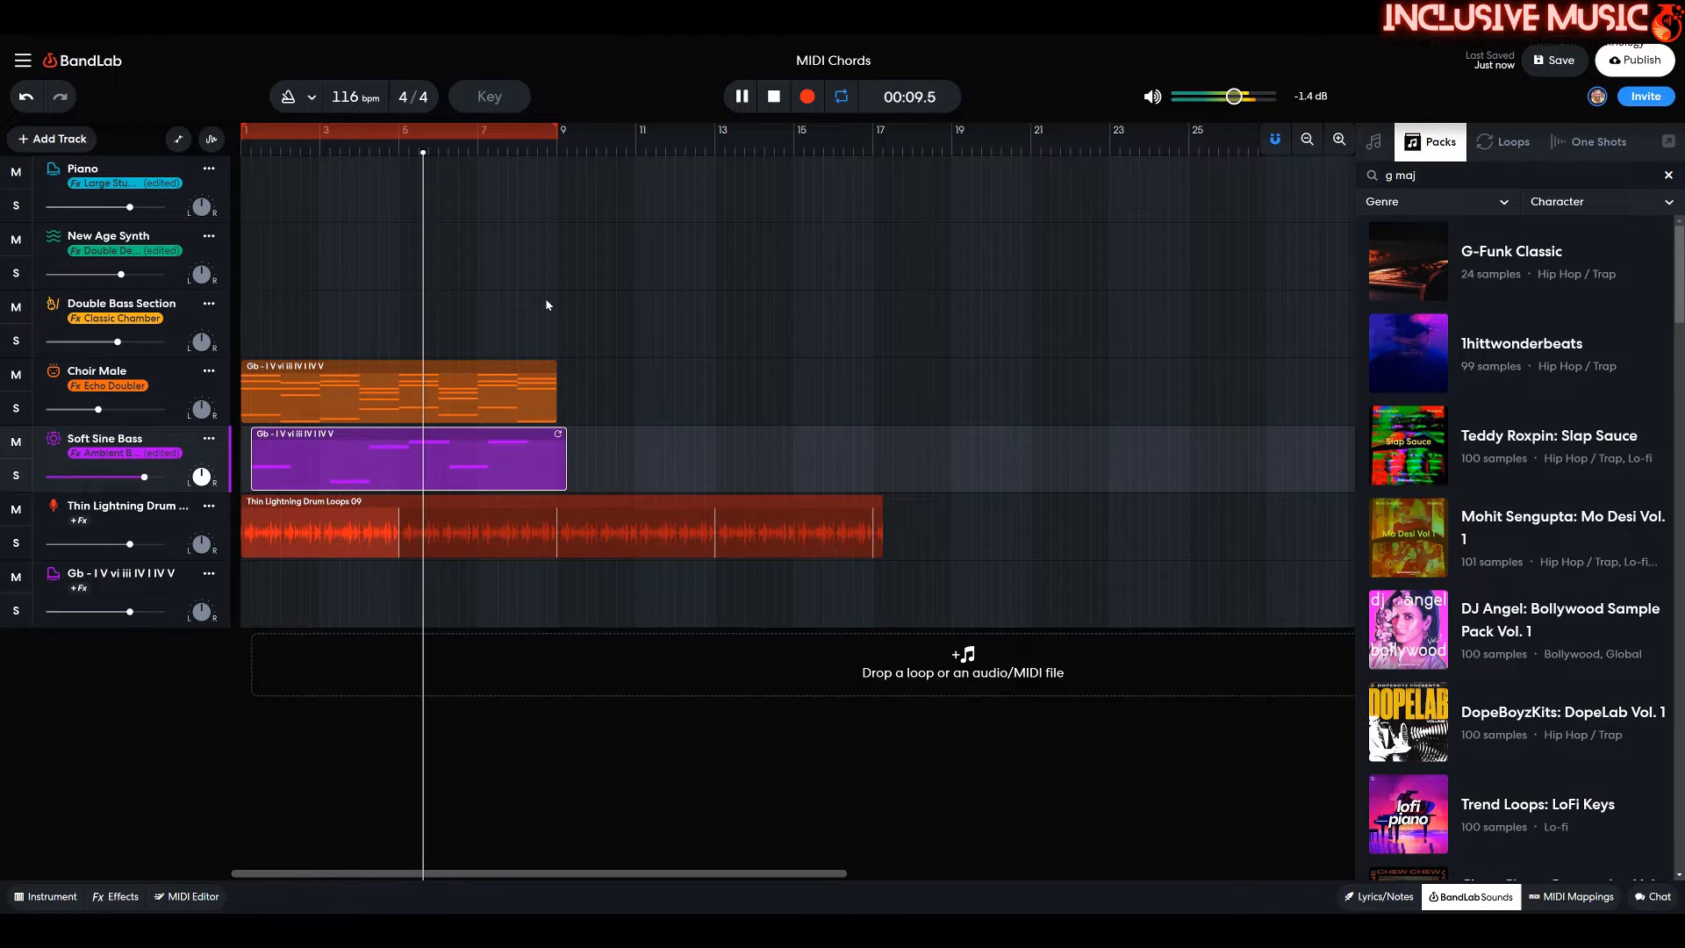
pyautogui.click(774, 98)
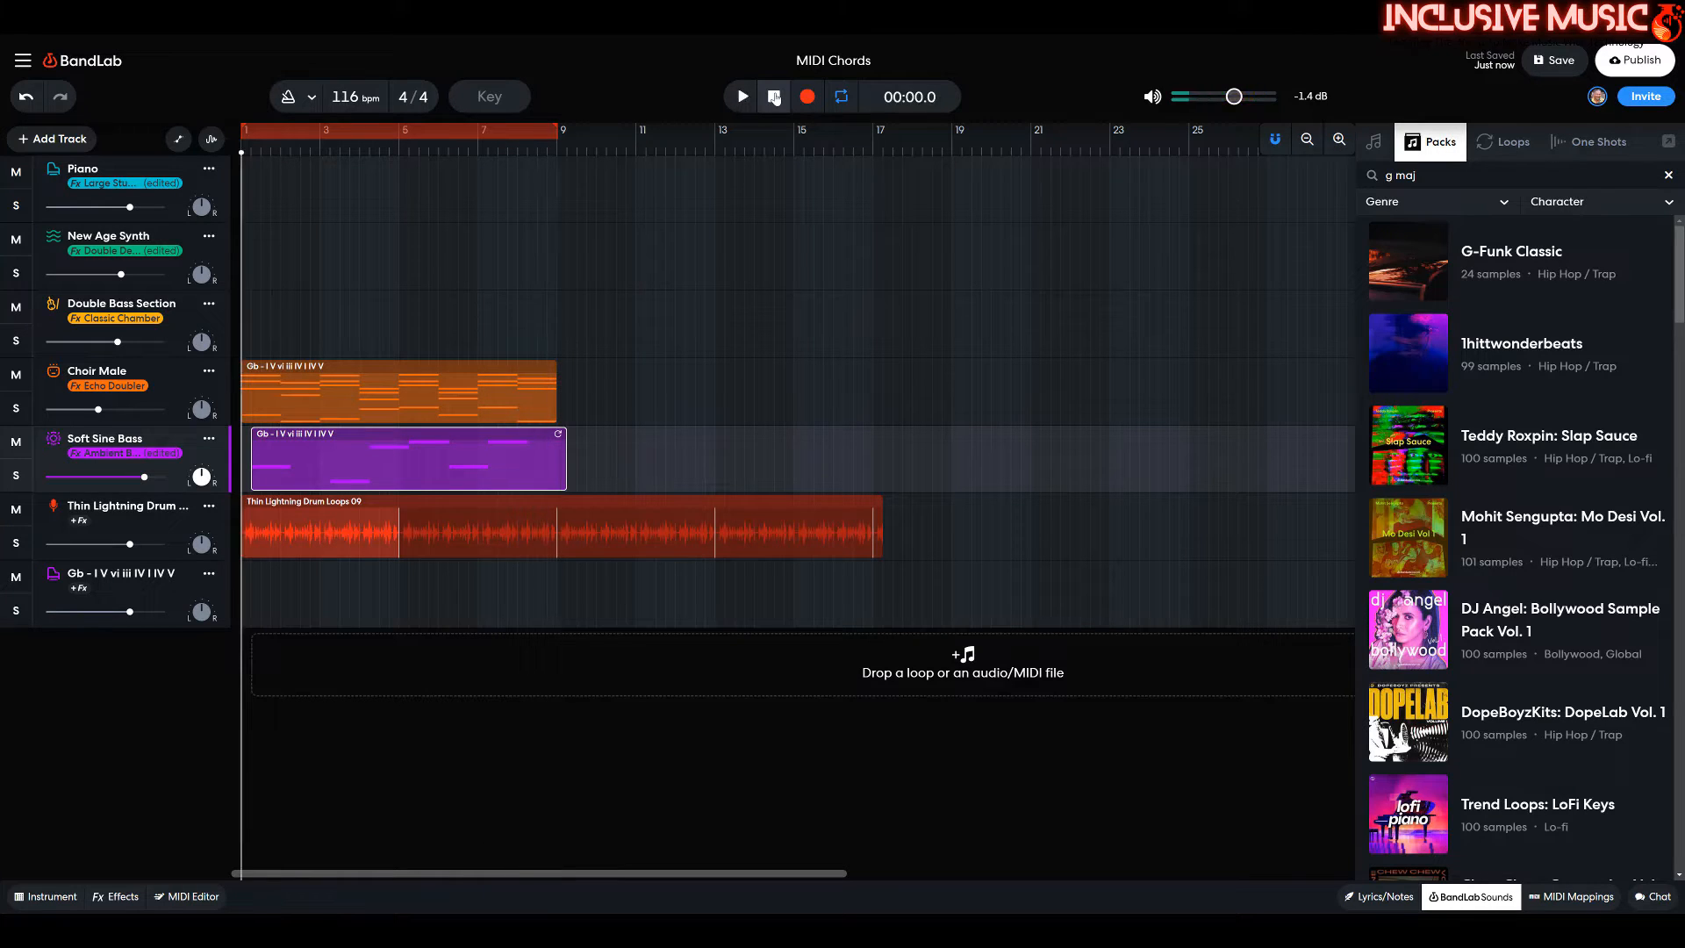
# Copy the Choir Male chord region to the Piano track and align it with the start of bar 1
pyautogui.click(346, 370)
pyautogui.rightClick(342, 386)
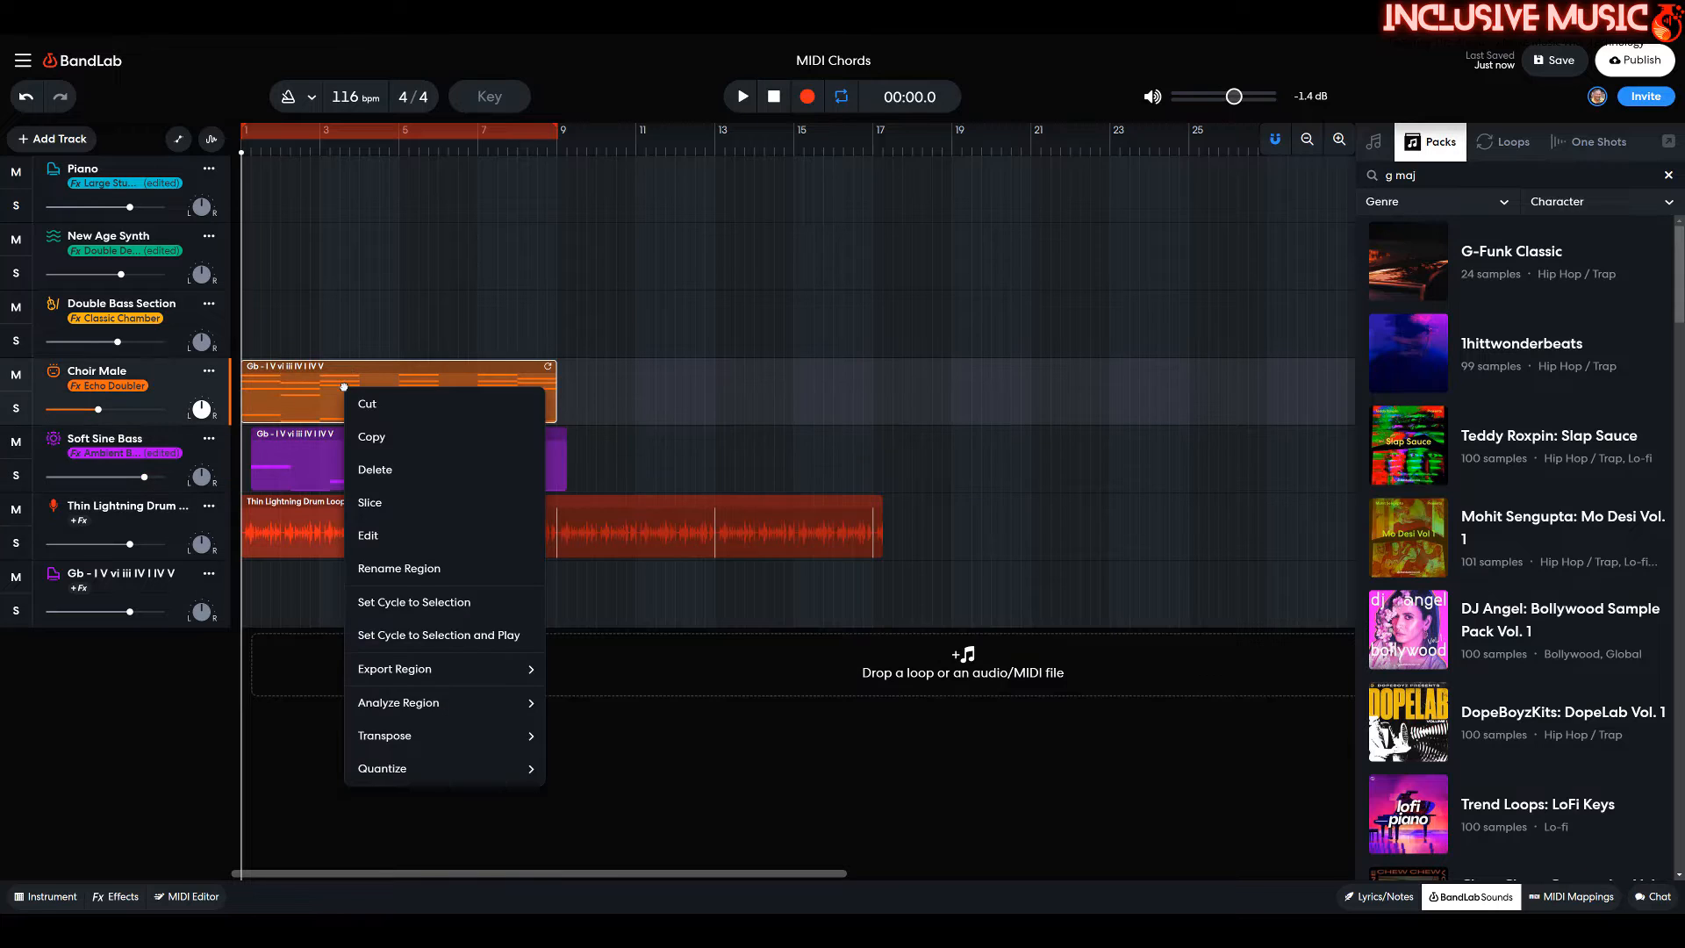
pyautogui.click(363, 434)
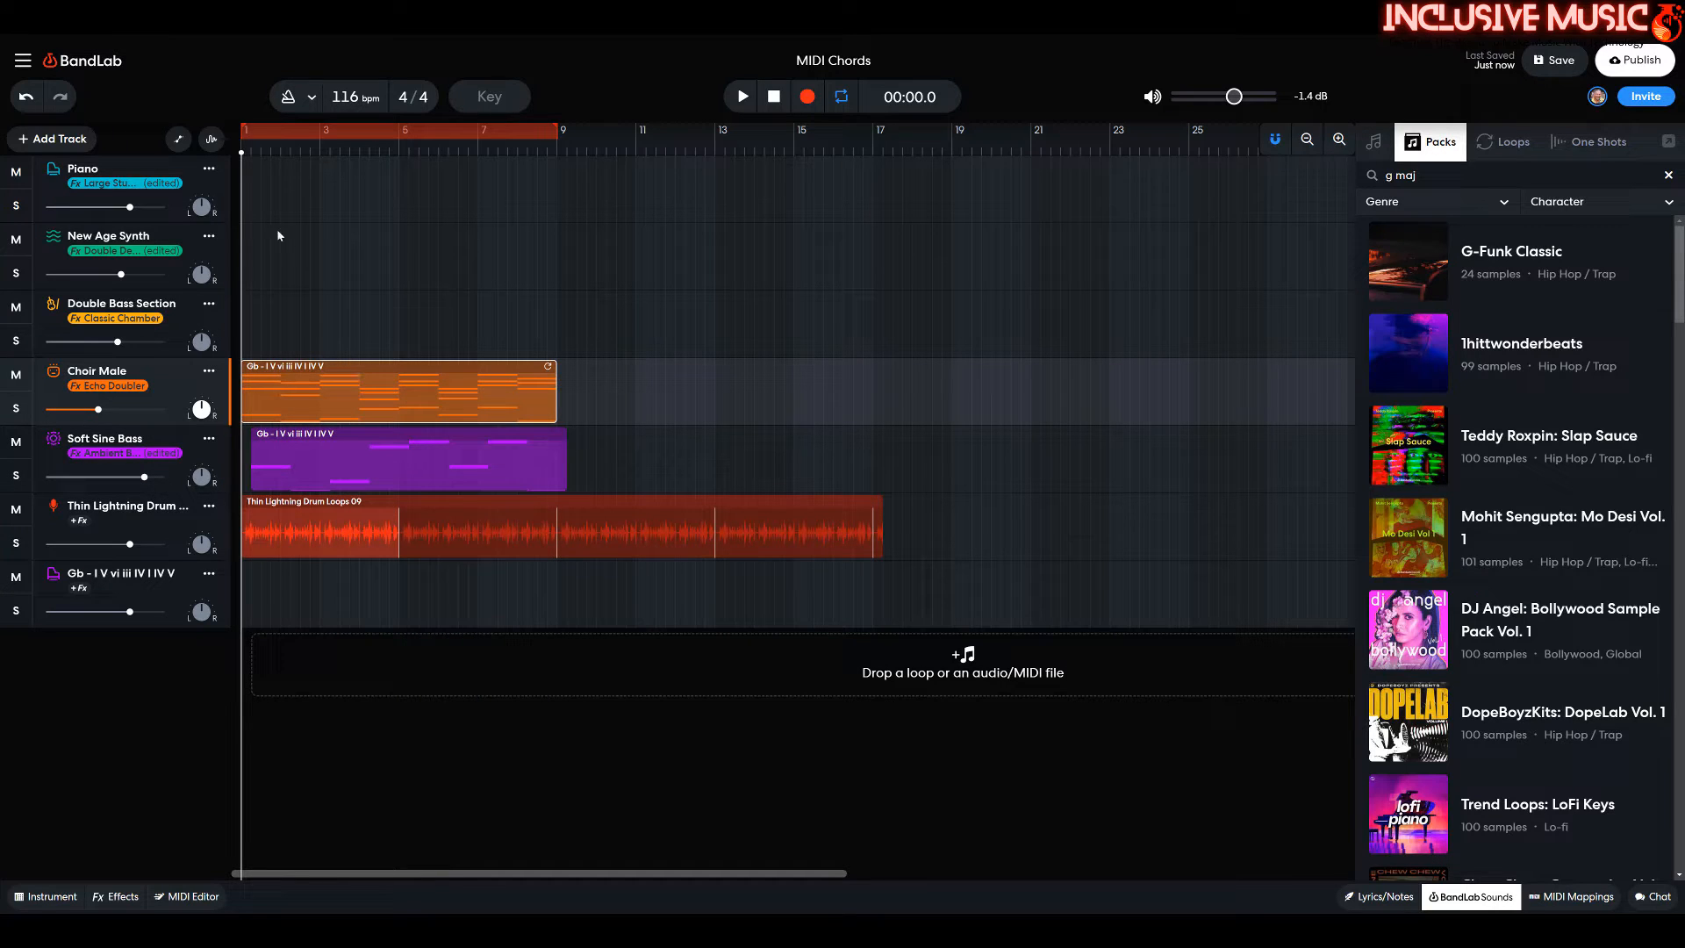
pyautogui.click(252, 184)
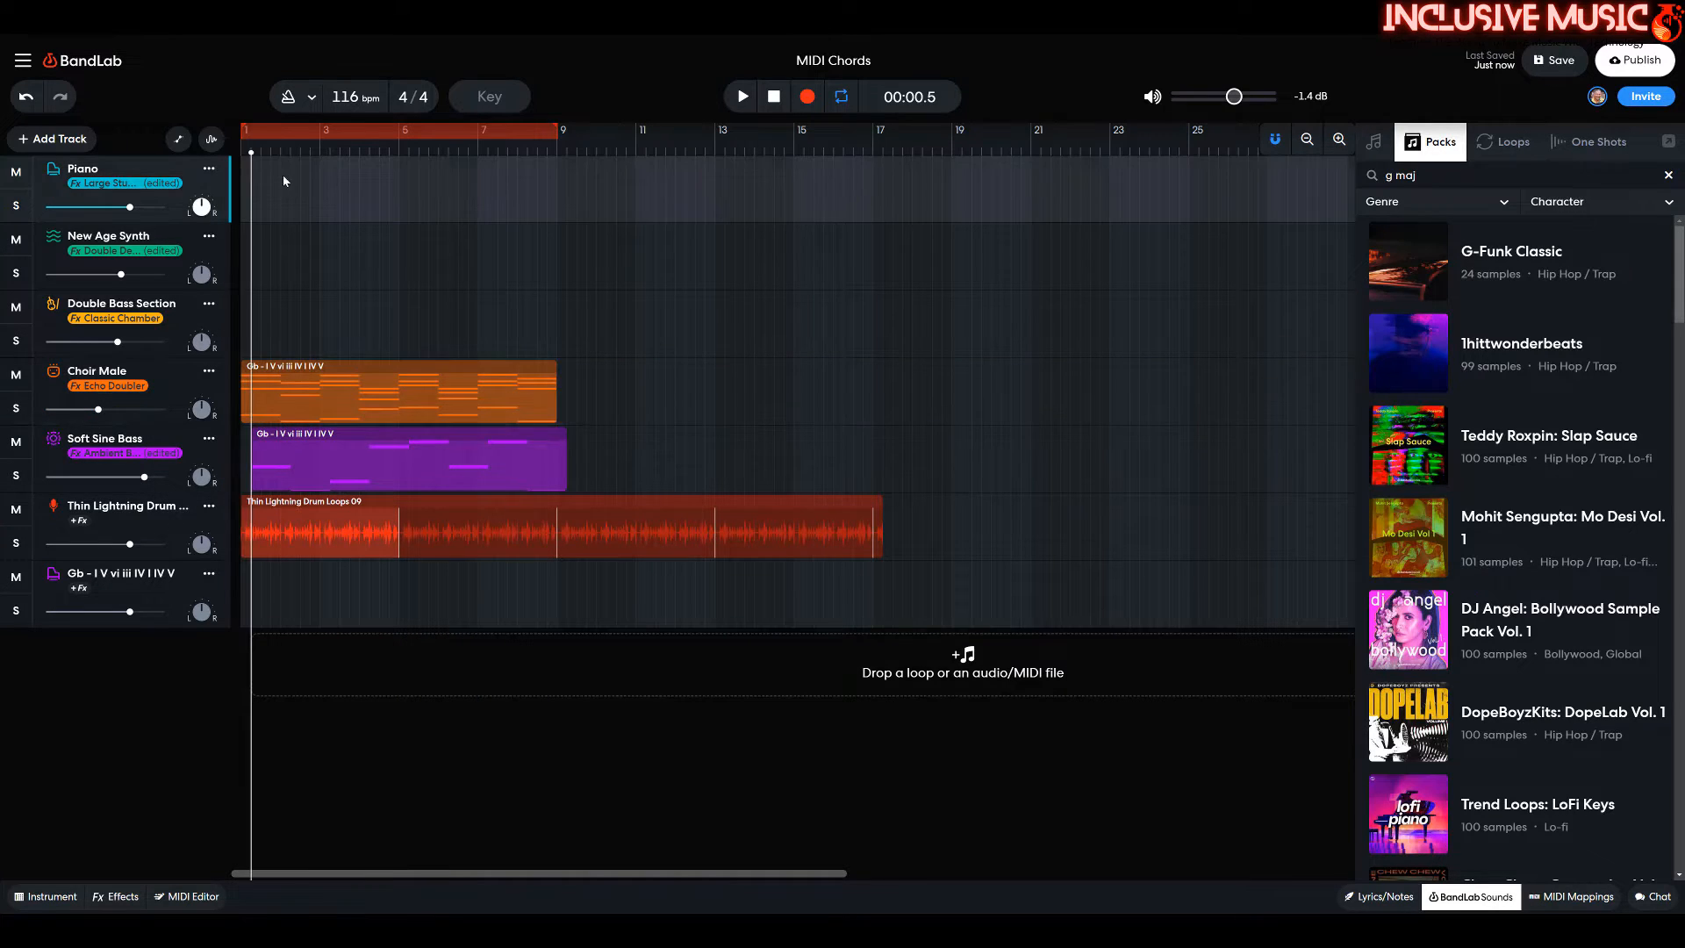
pyautogui.rightClick(427, 191)
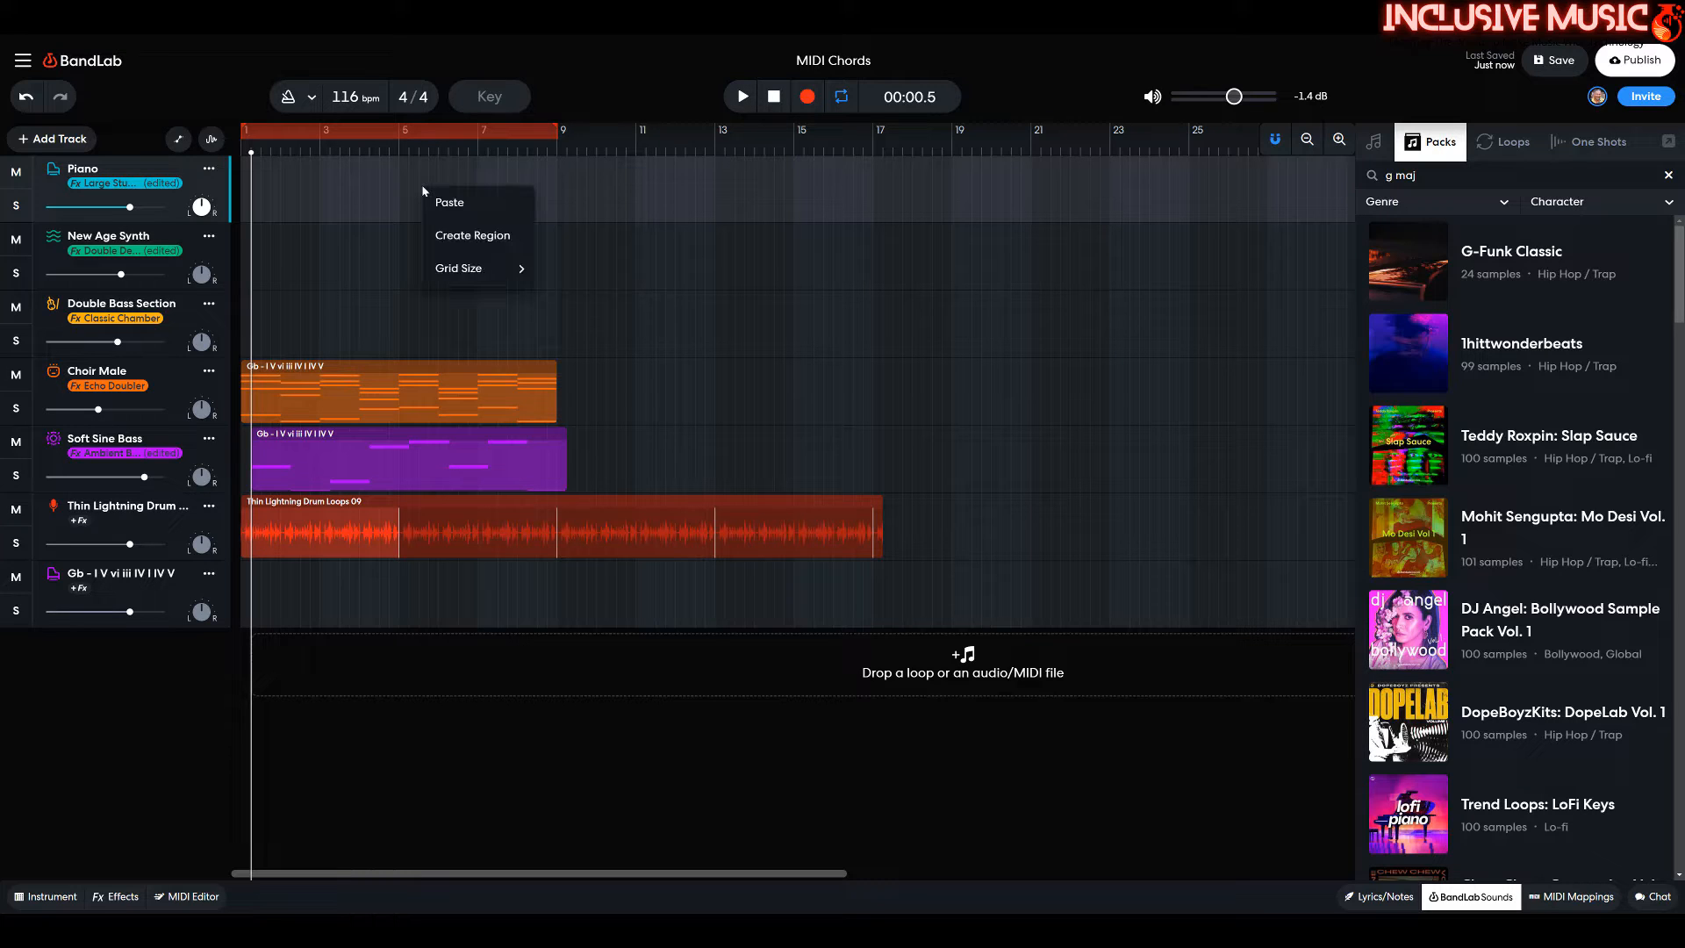
pyautogui.click(457, 200)
pyautogui.moveTo(389, 191); pyautogui.dragTo(378, 192)
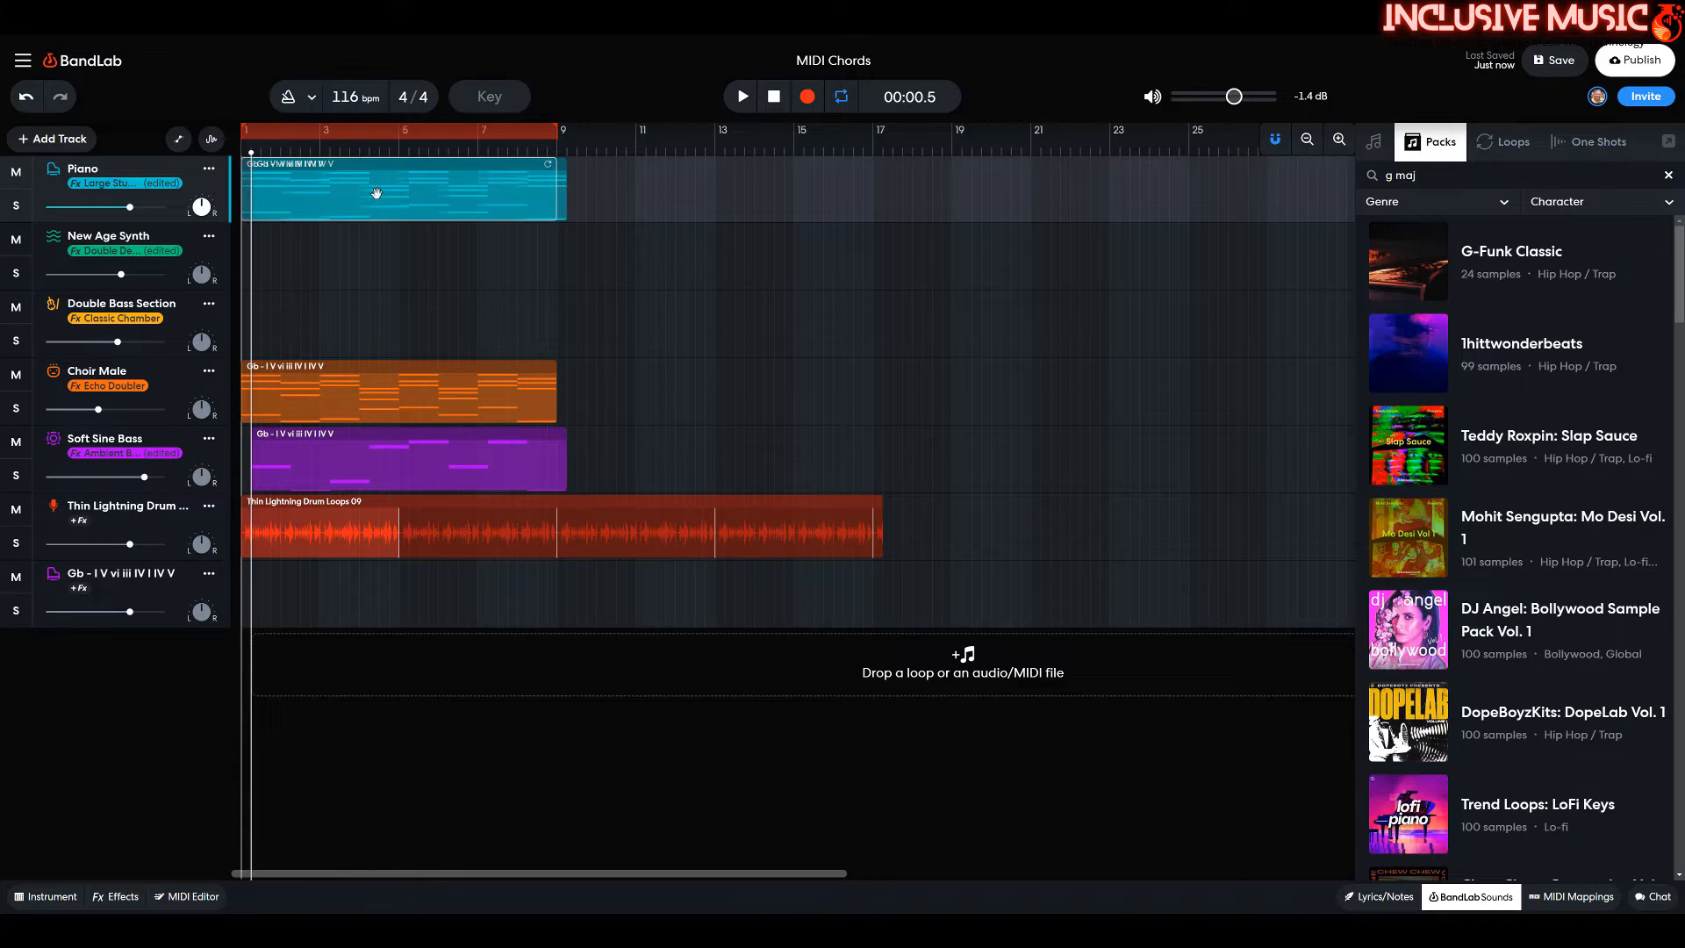
# Audition the mix with the Piano chords from the beginning and reduce the Choir Male track's volume a little more
pyautogui.click(775, 102)
pyautogui.click(742, 97)
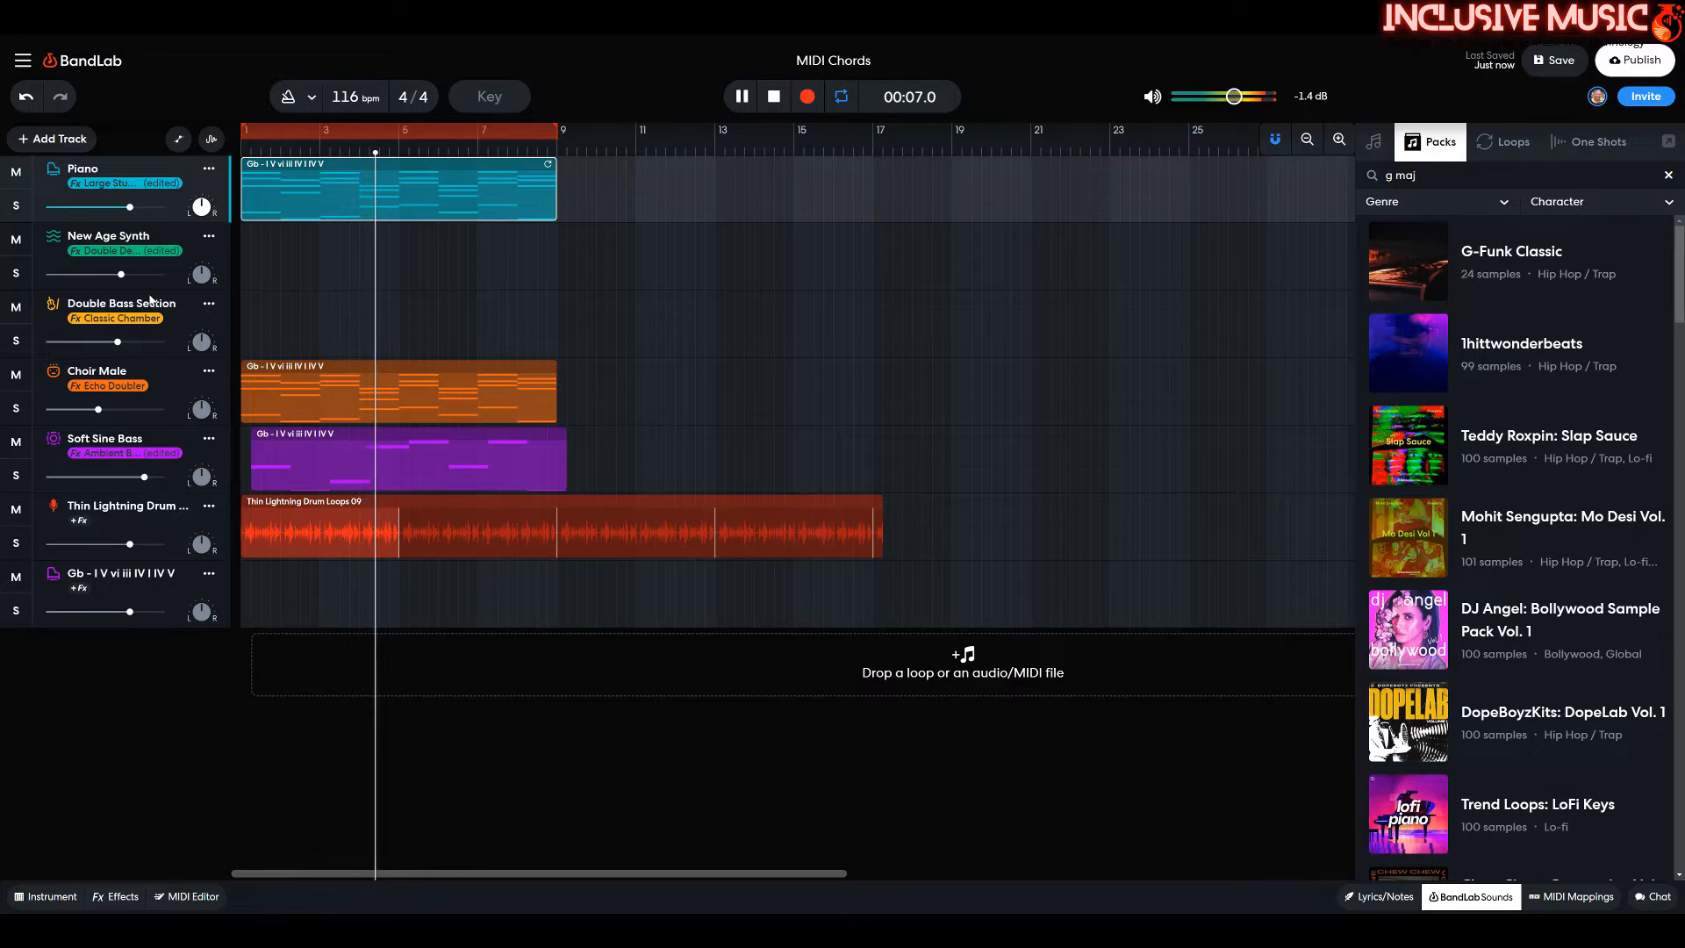
pyautogui.moveTo(99, 409); pyautogui.dragTo(89, 409)
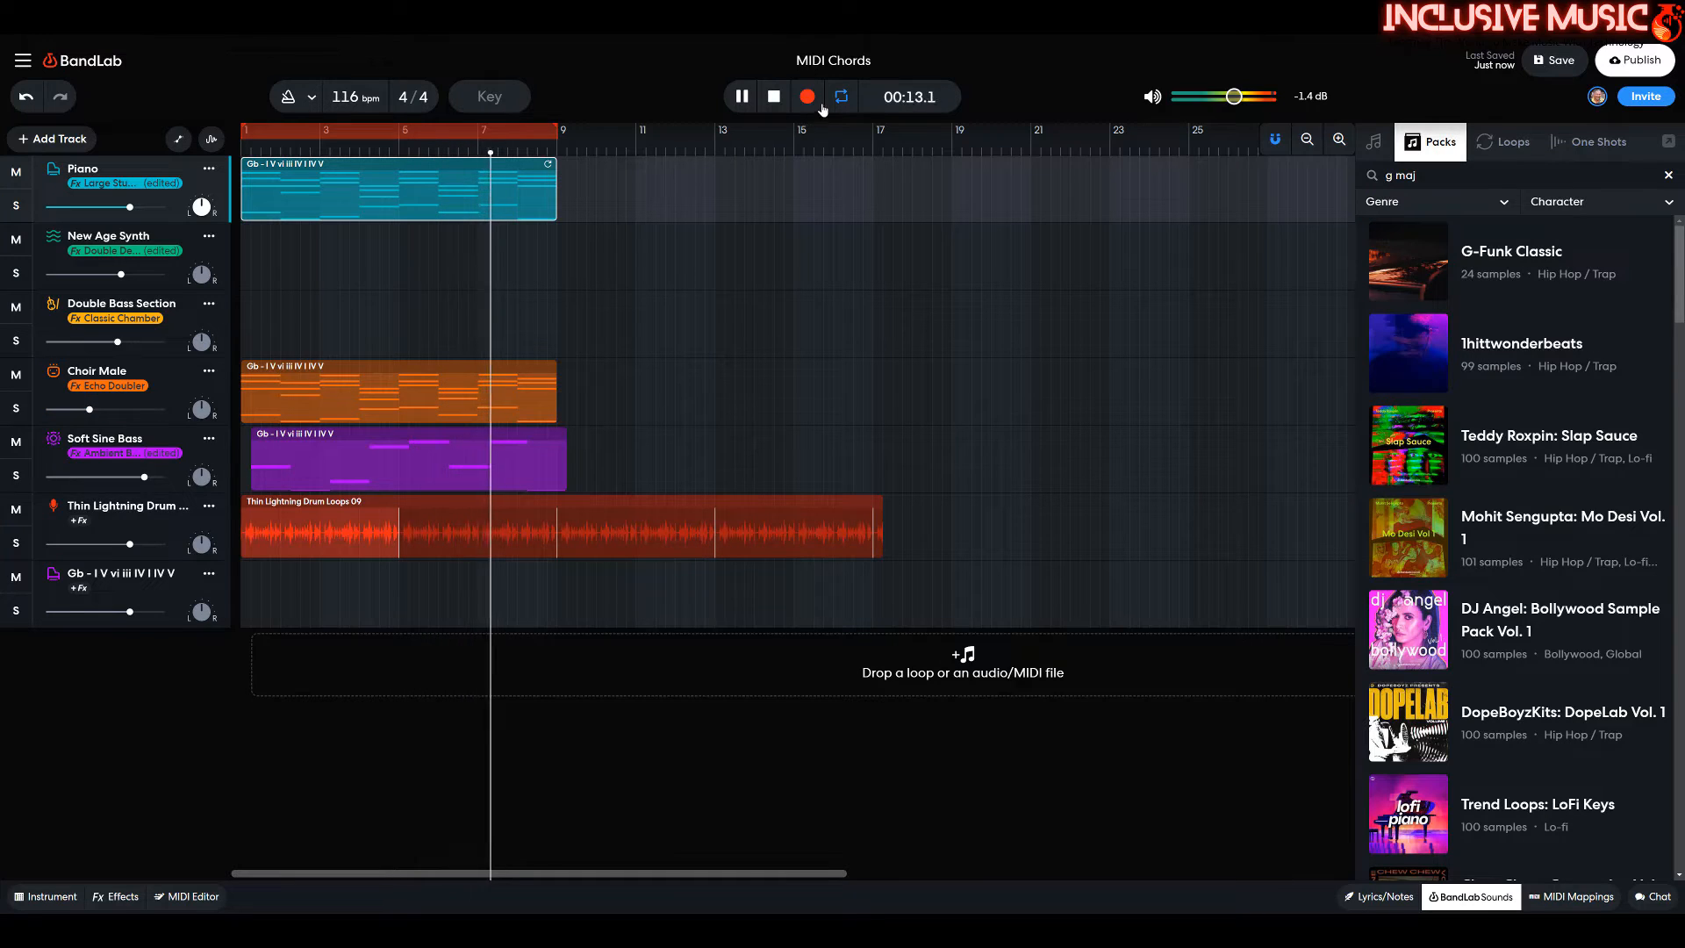
pyautogui.click(772, 105)
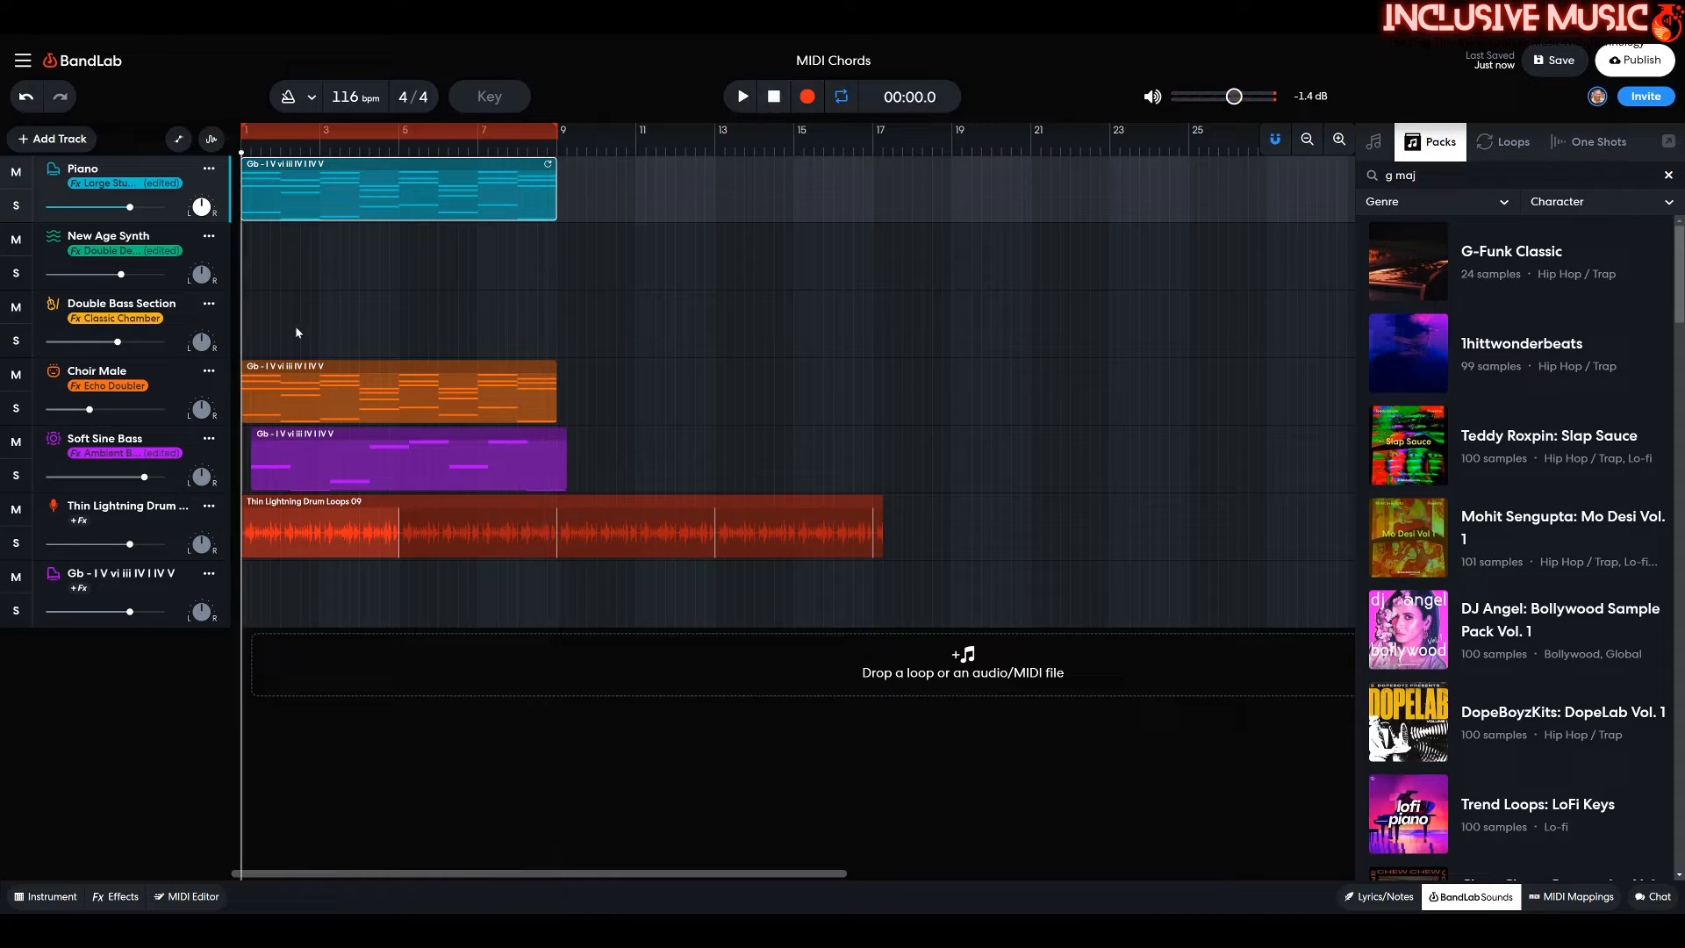
# Copy the Piano chord region to the New Age Synth track and align it with the start of bar 1
pyautogui.rightClick(322, 196)
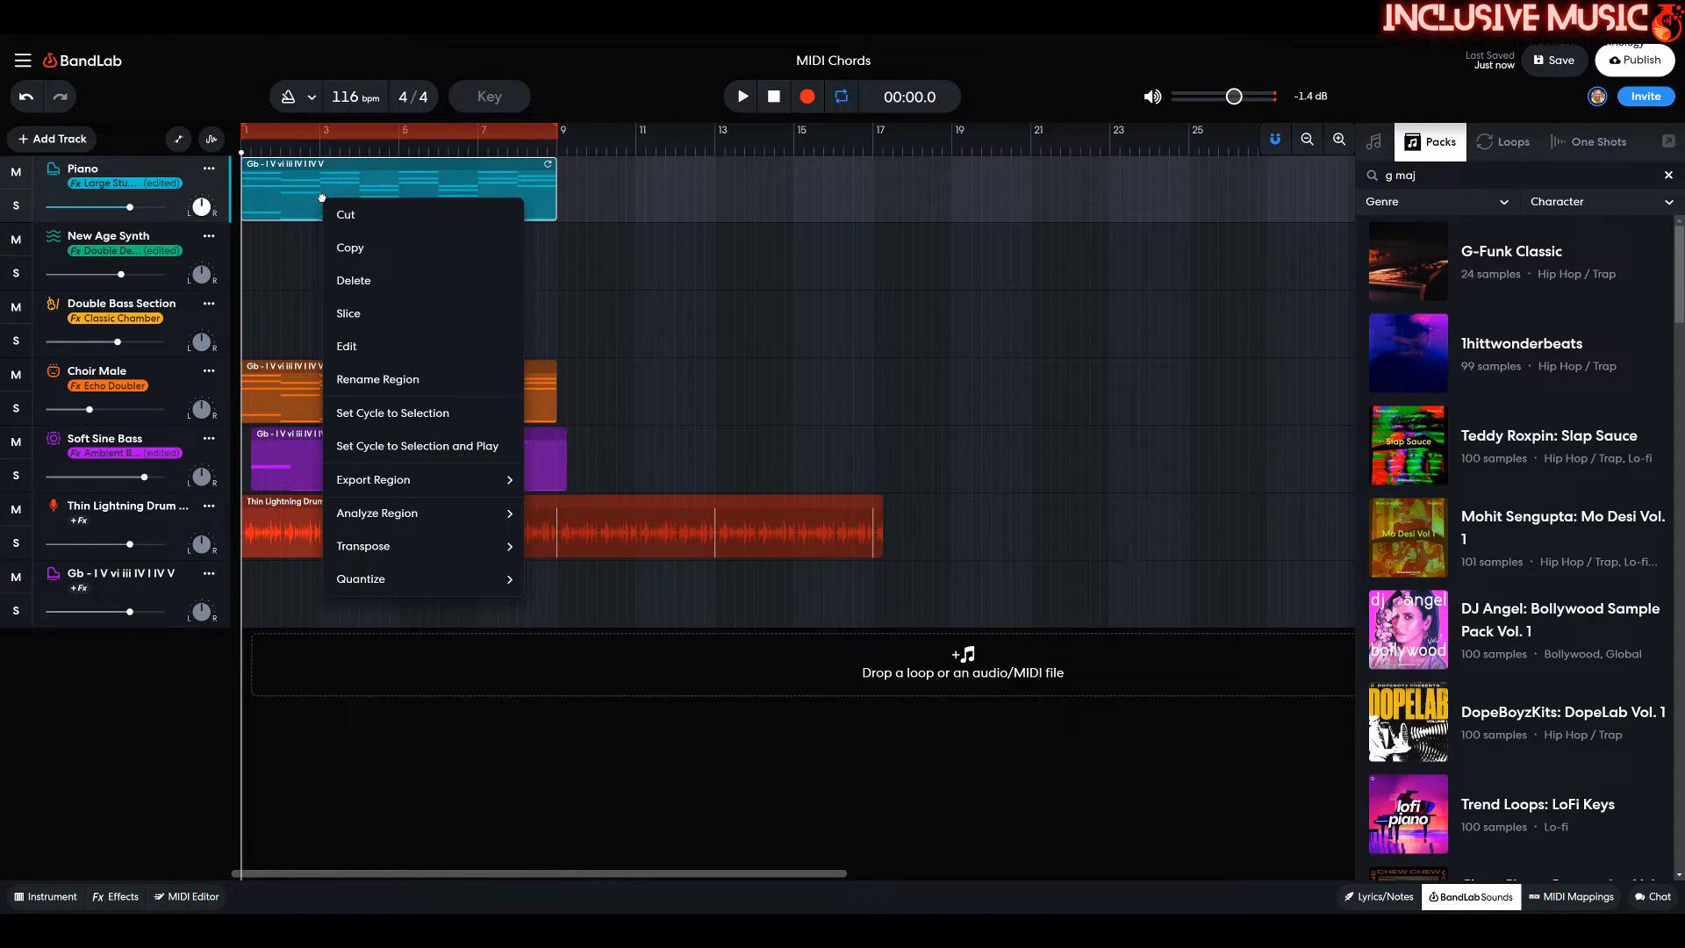
pyautogui.click(348, 249)
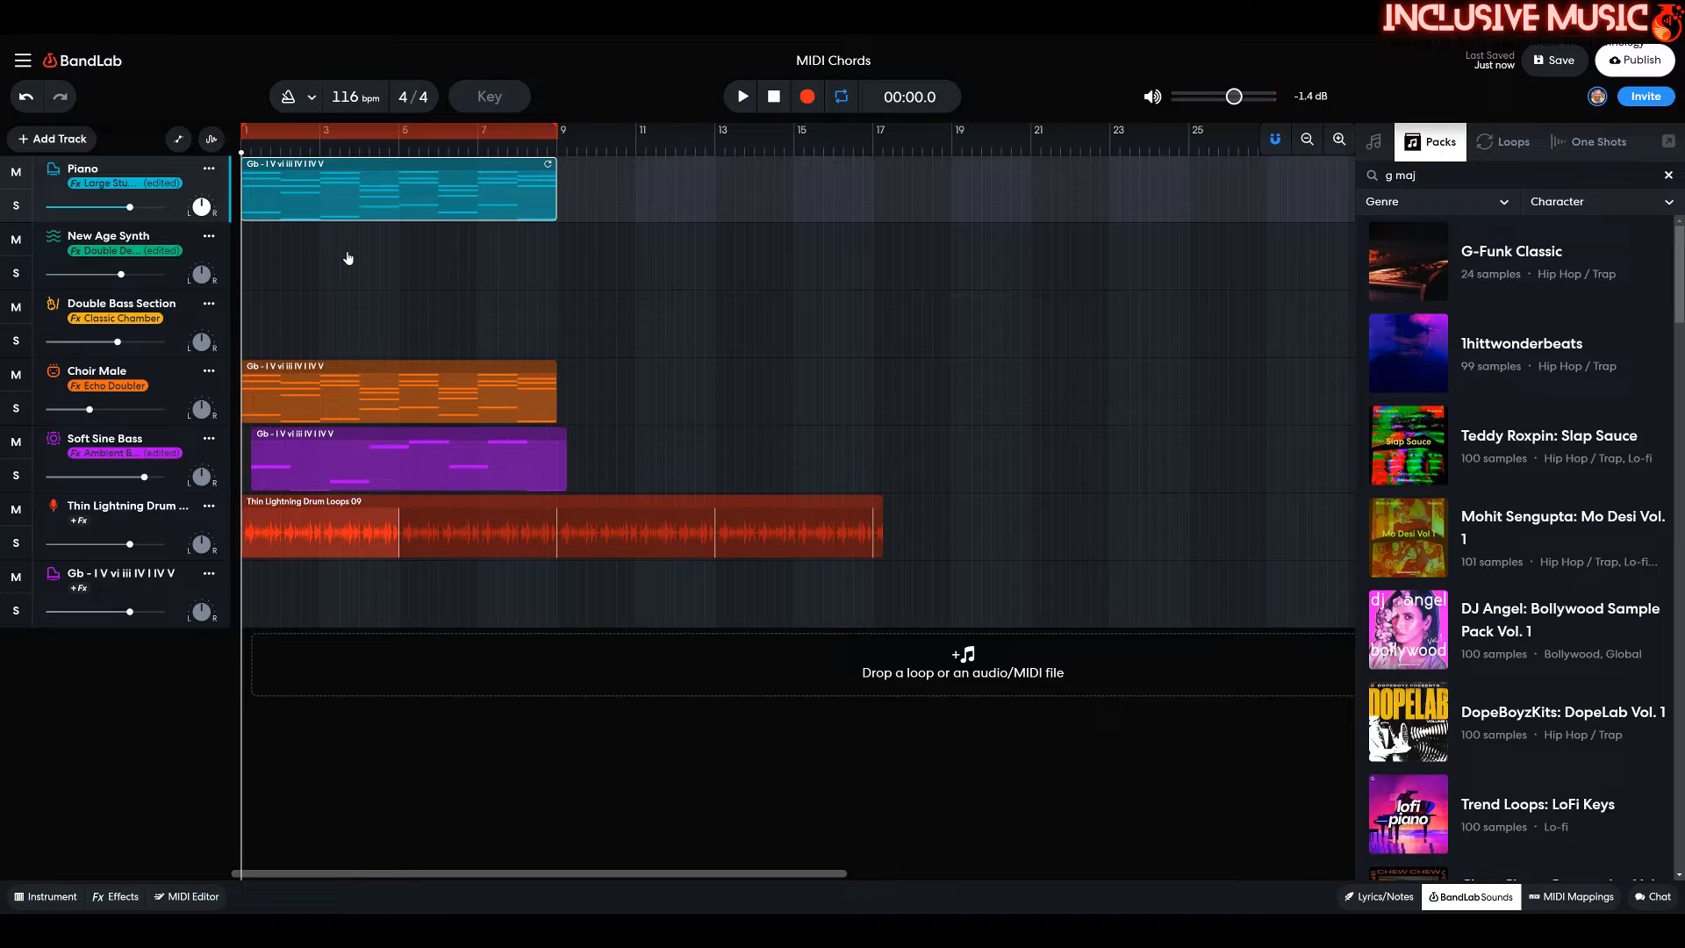
pyautogui.click(251, 254)
pyautogui.rightClick(269, 255)
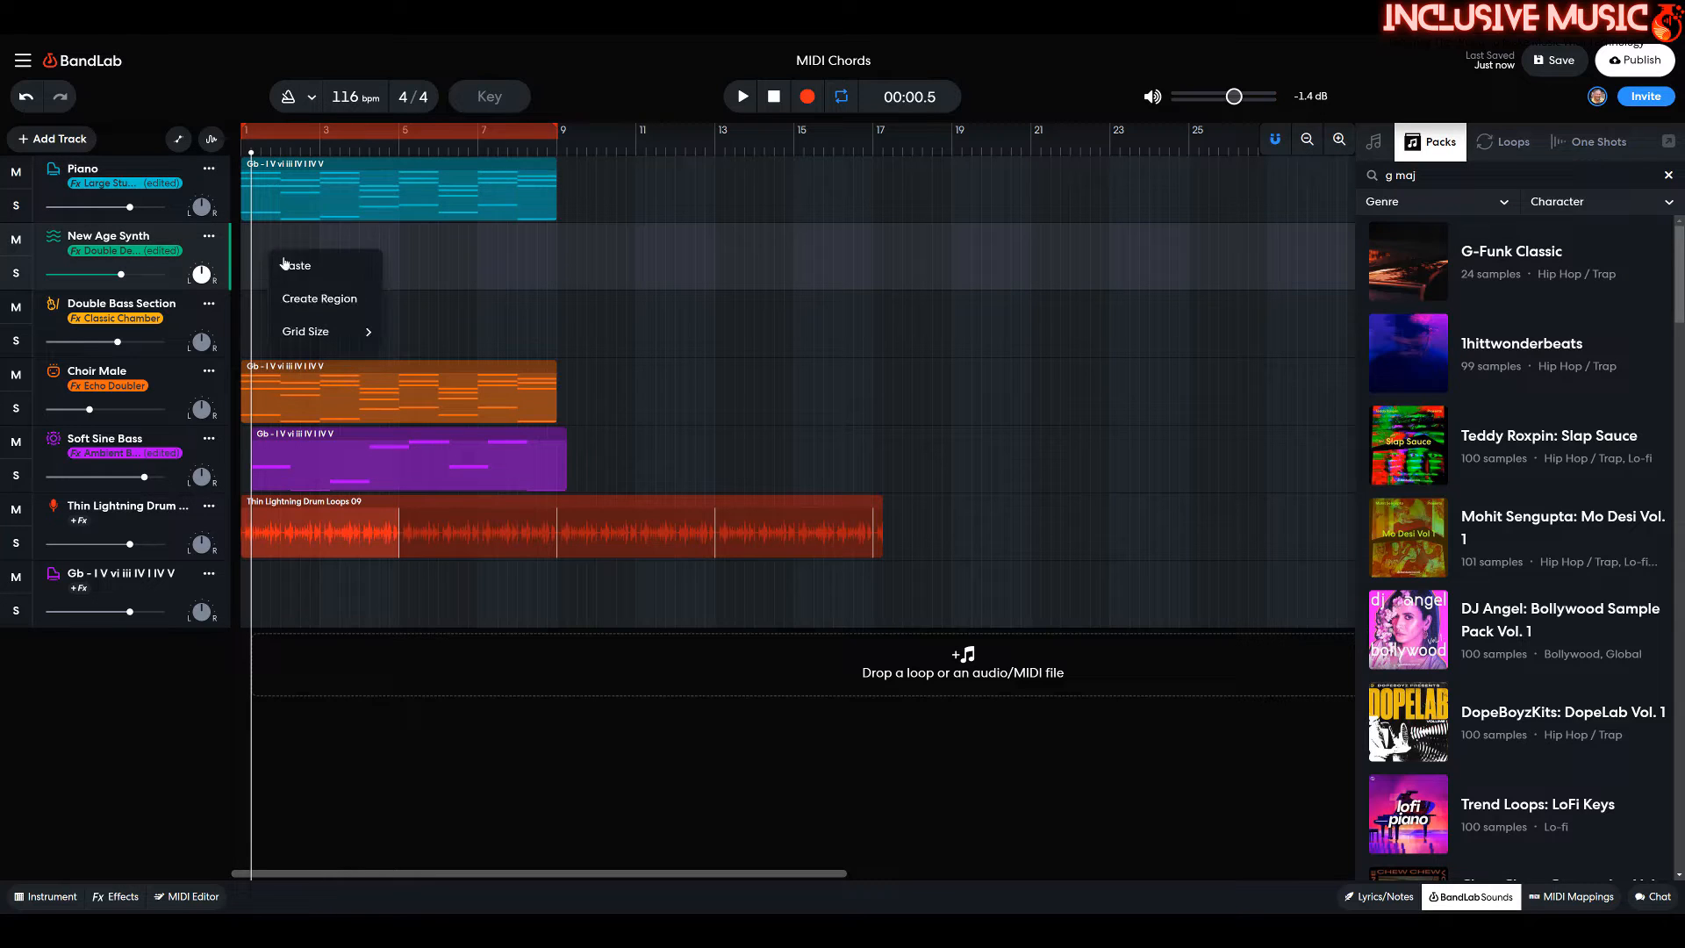
pyautogui.click(294, 266)
pyautogui.moveTo(323, 257); pyautogui.dragTo(307, 260)
# Open the New Age Synth region's notes, delete the bass notes below C3, and audition the track soloed
pyautogui.doubleClick(320, 271)
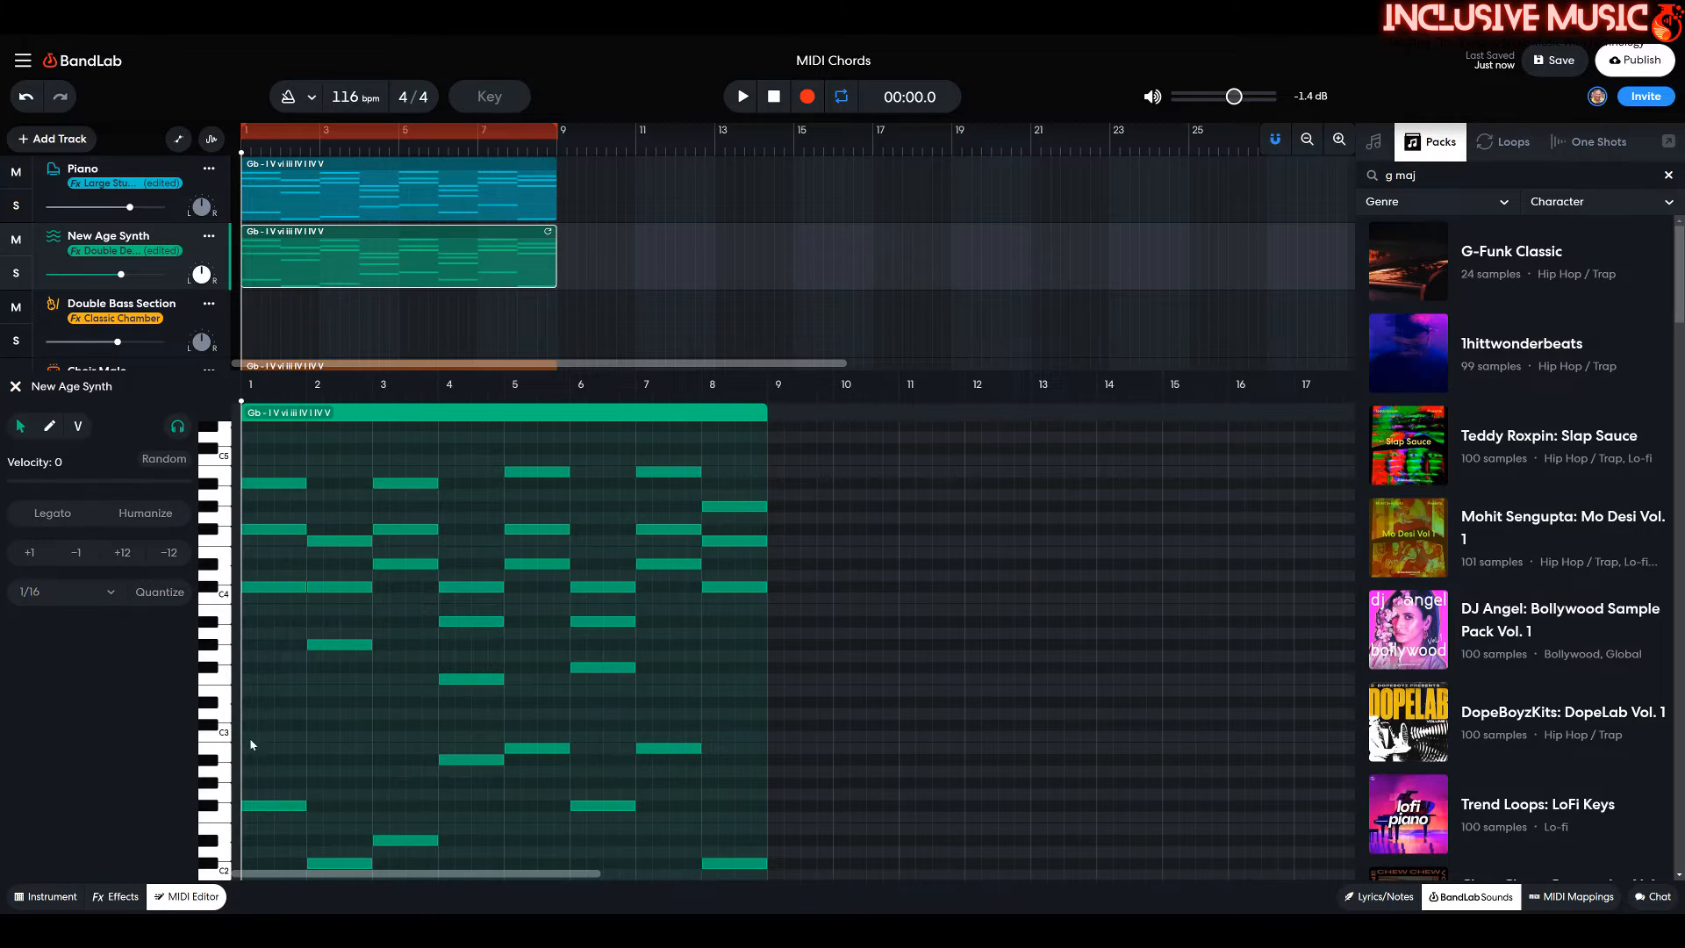
pyautogui.press('space')
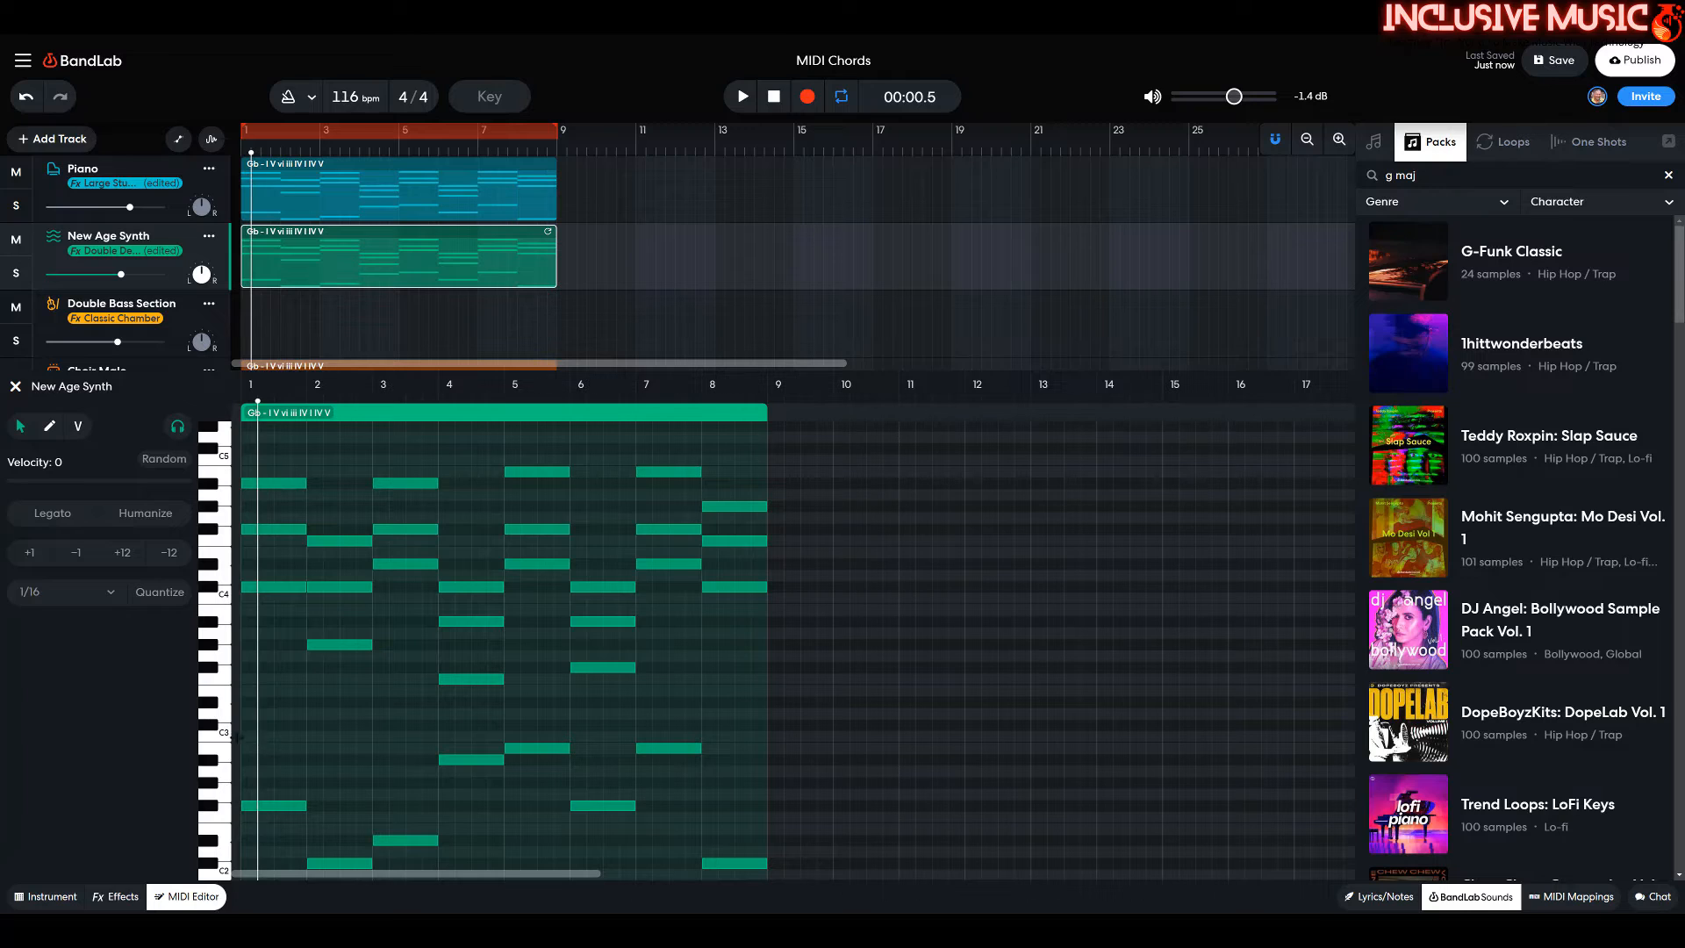
pyautogui.press('space')
pyautogui.moveTo(253, 739); pyautogui.dragTo(745, 875)
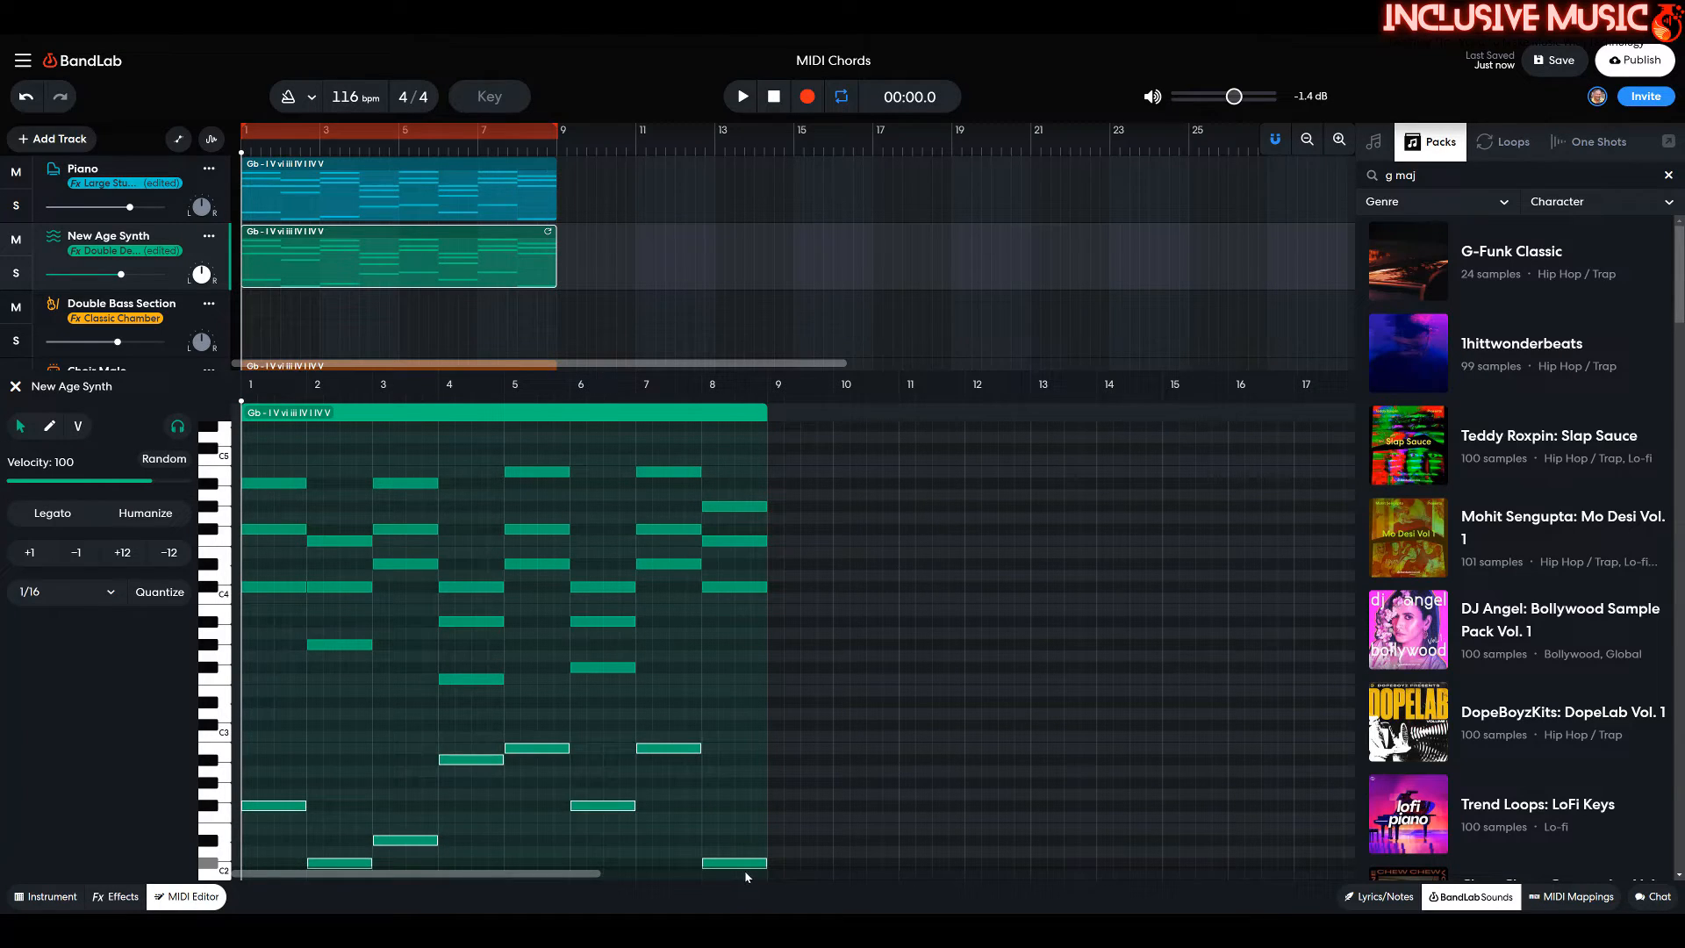
pyautogui.press('Delete')
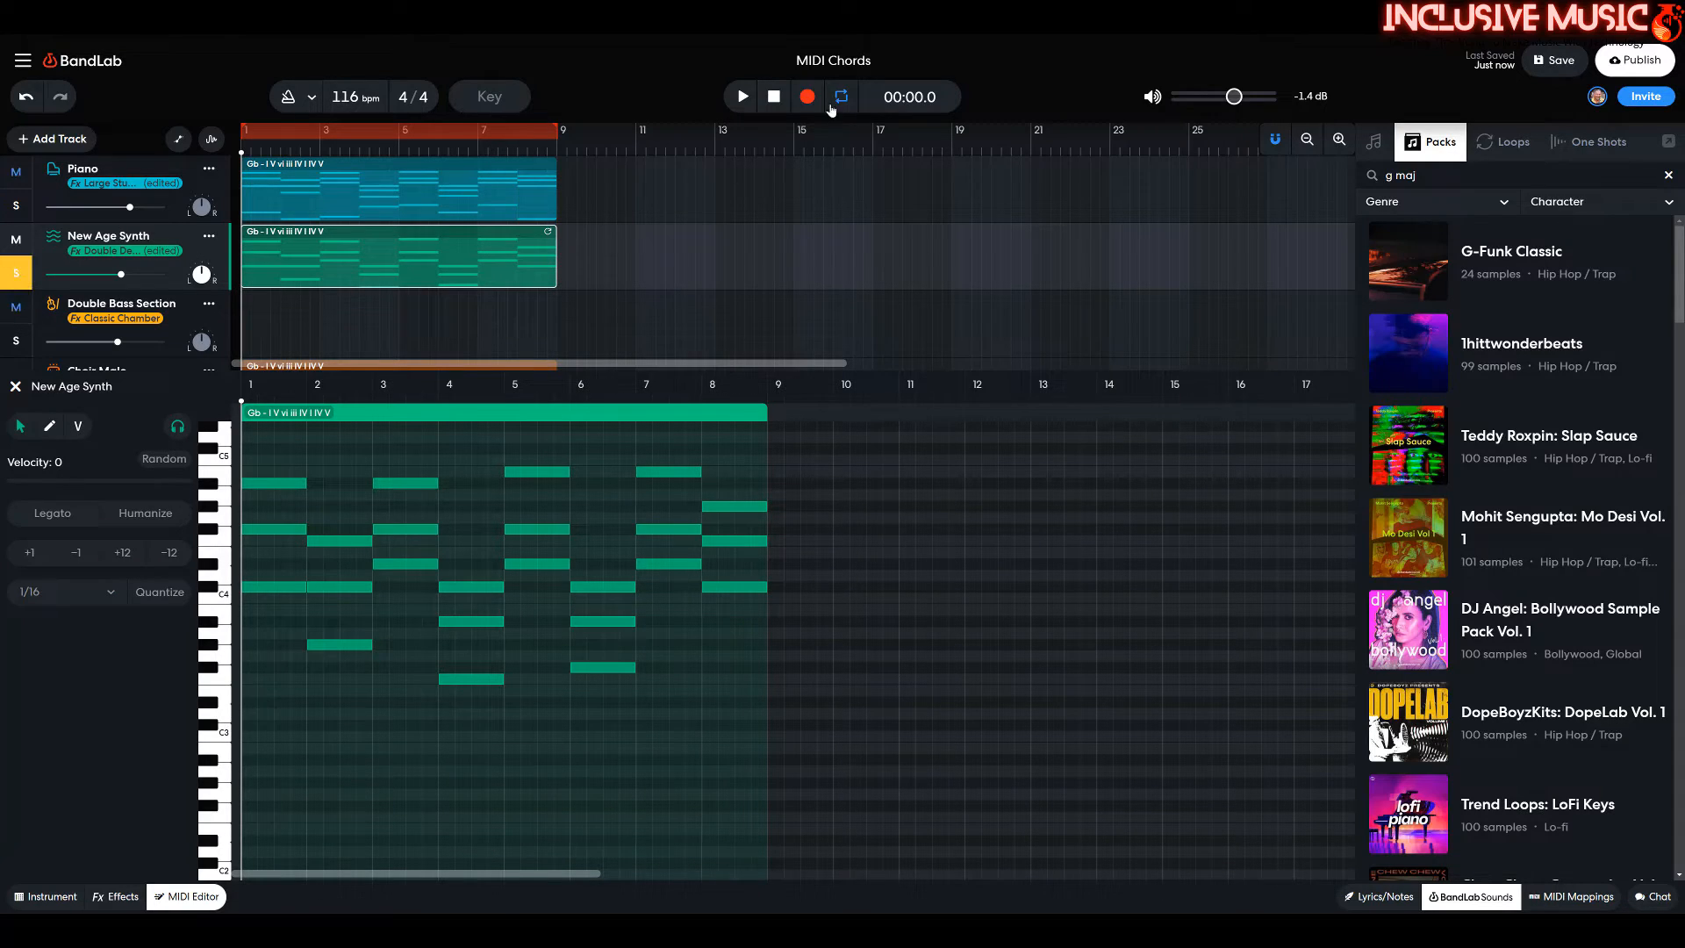
pyautogui.click(739, 98)
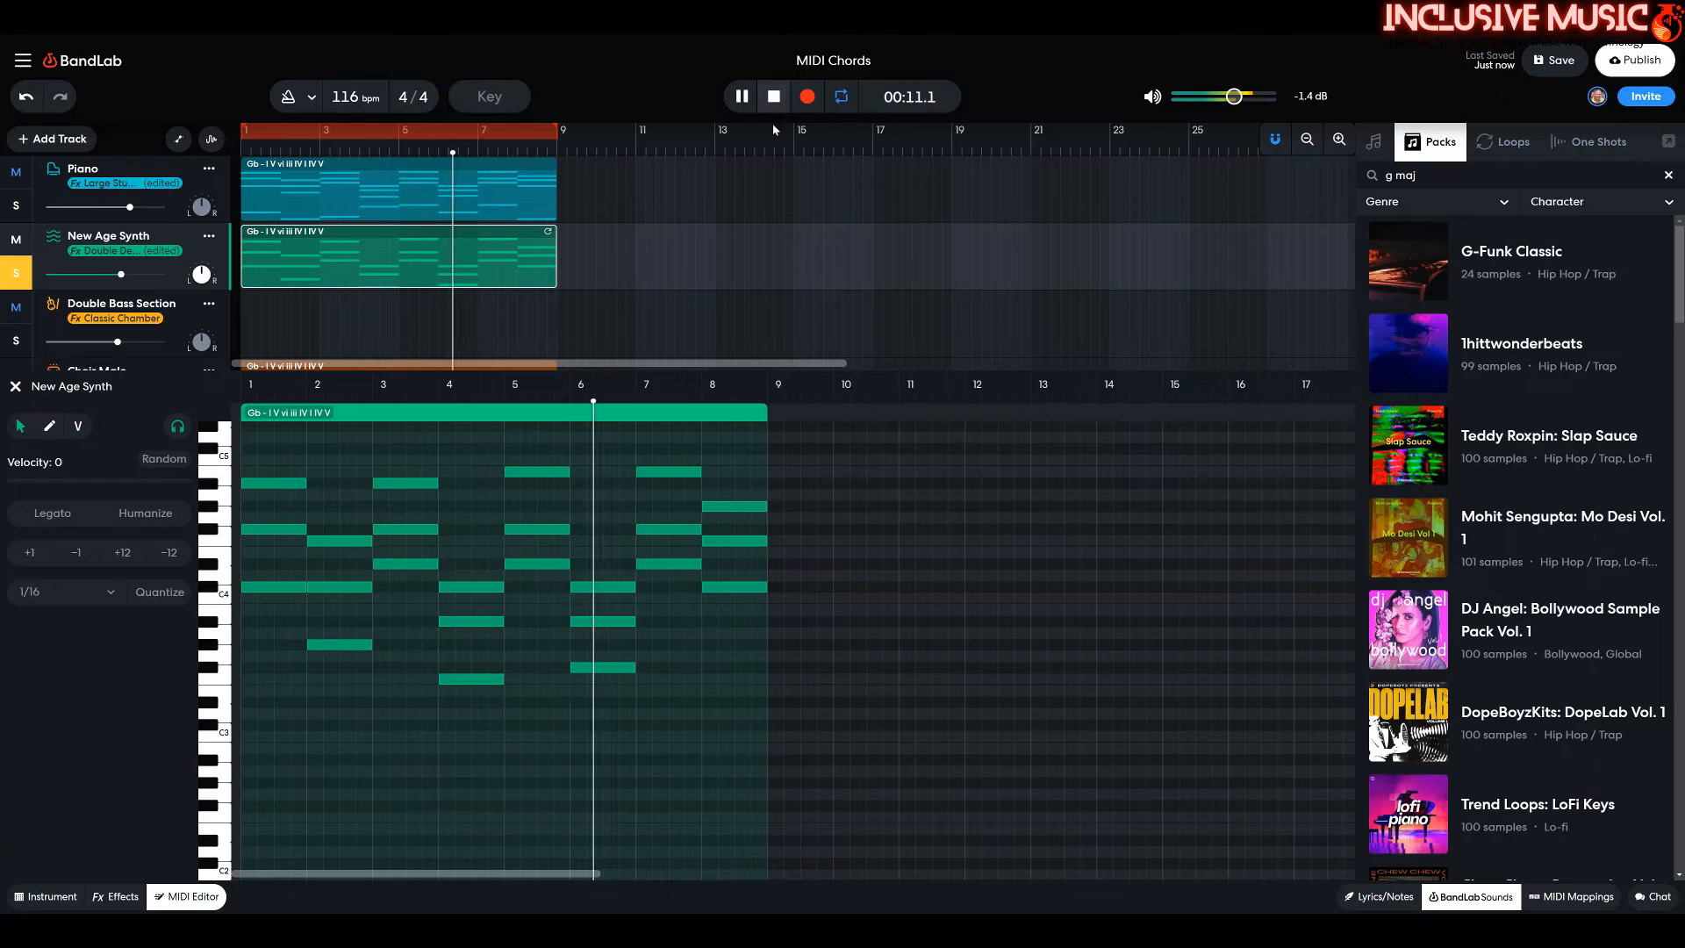
pyautogui.click(773, 96)
# Delete the remaining New Age Synth notes below C4, close the note editor, and audition the region with all tracks
pyautogui.moveTo(292, 608); pyautogui.dragTo(360, 640)
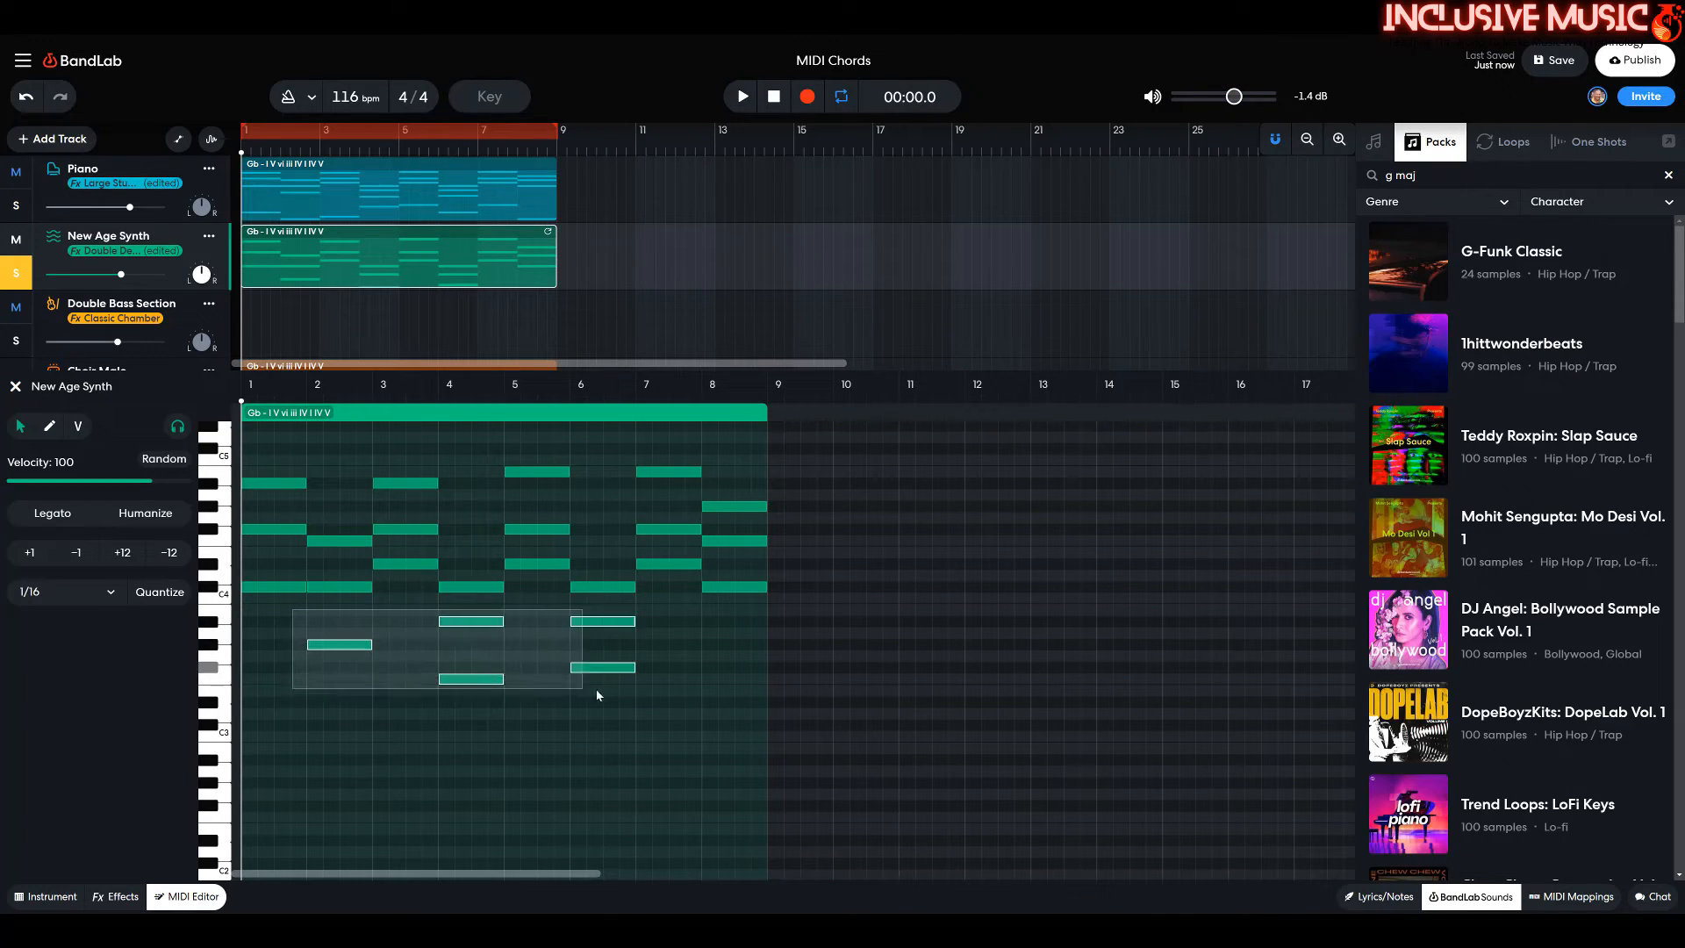
pyautogui.moveTo(638, 694); pyautogui.dragTo(639, 694)
pyautogui.press('Delete')
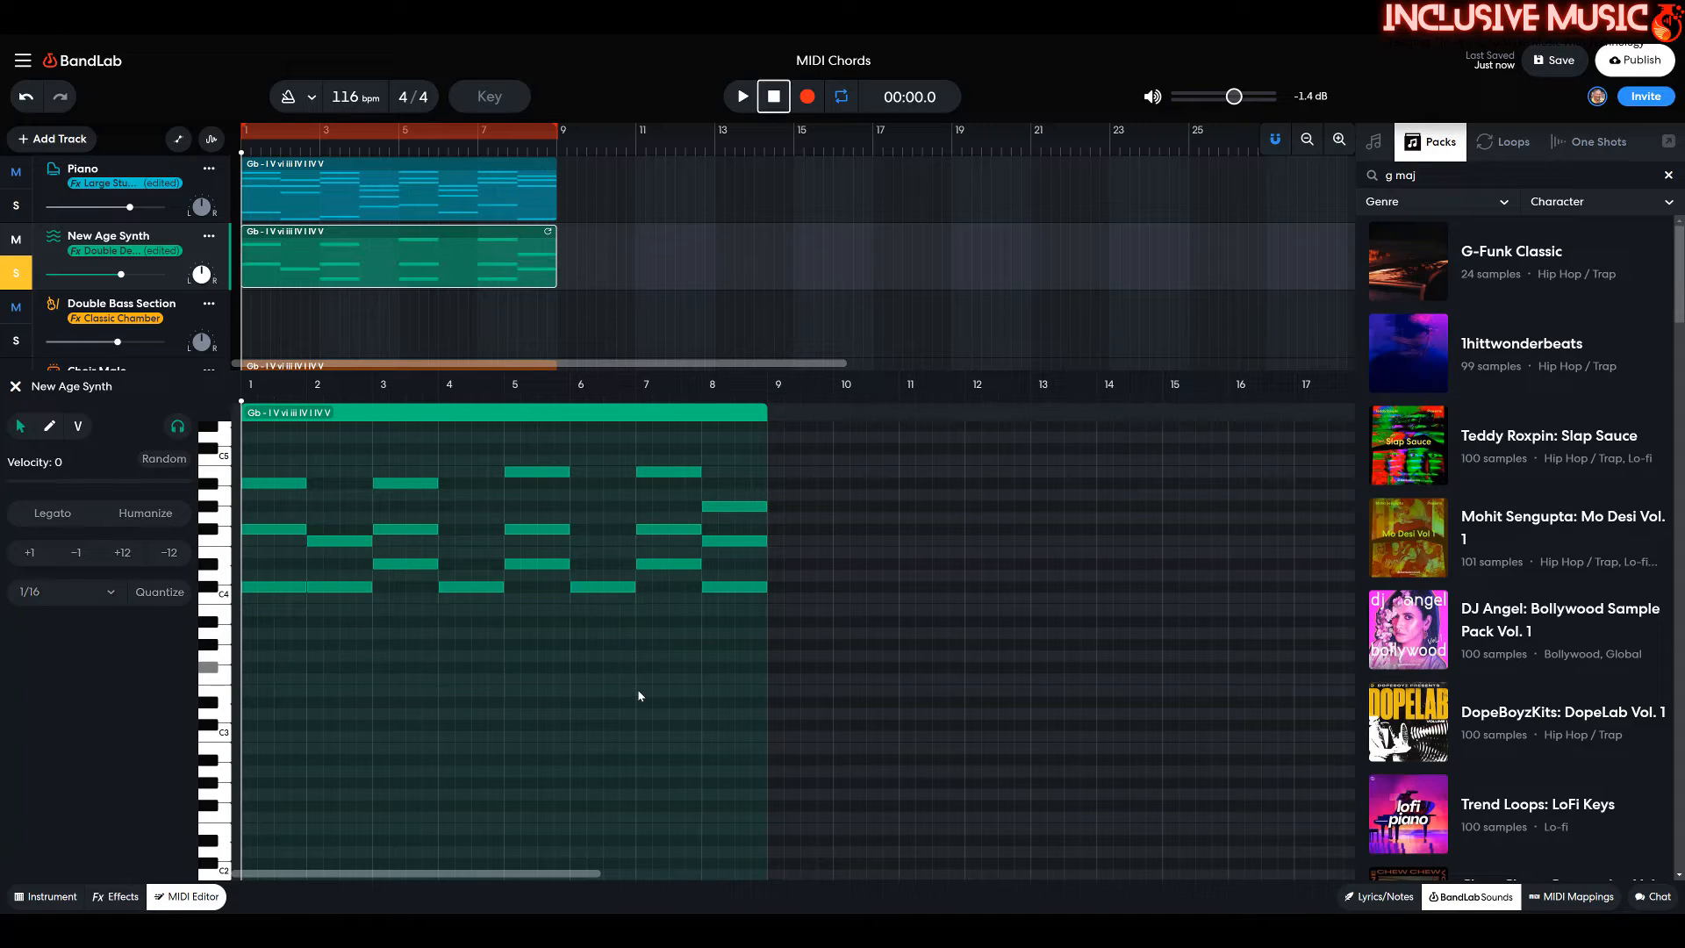
pyautogui.click(14, 384)
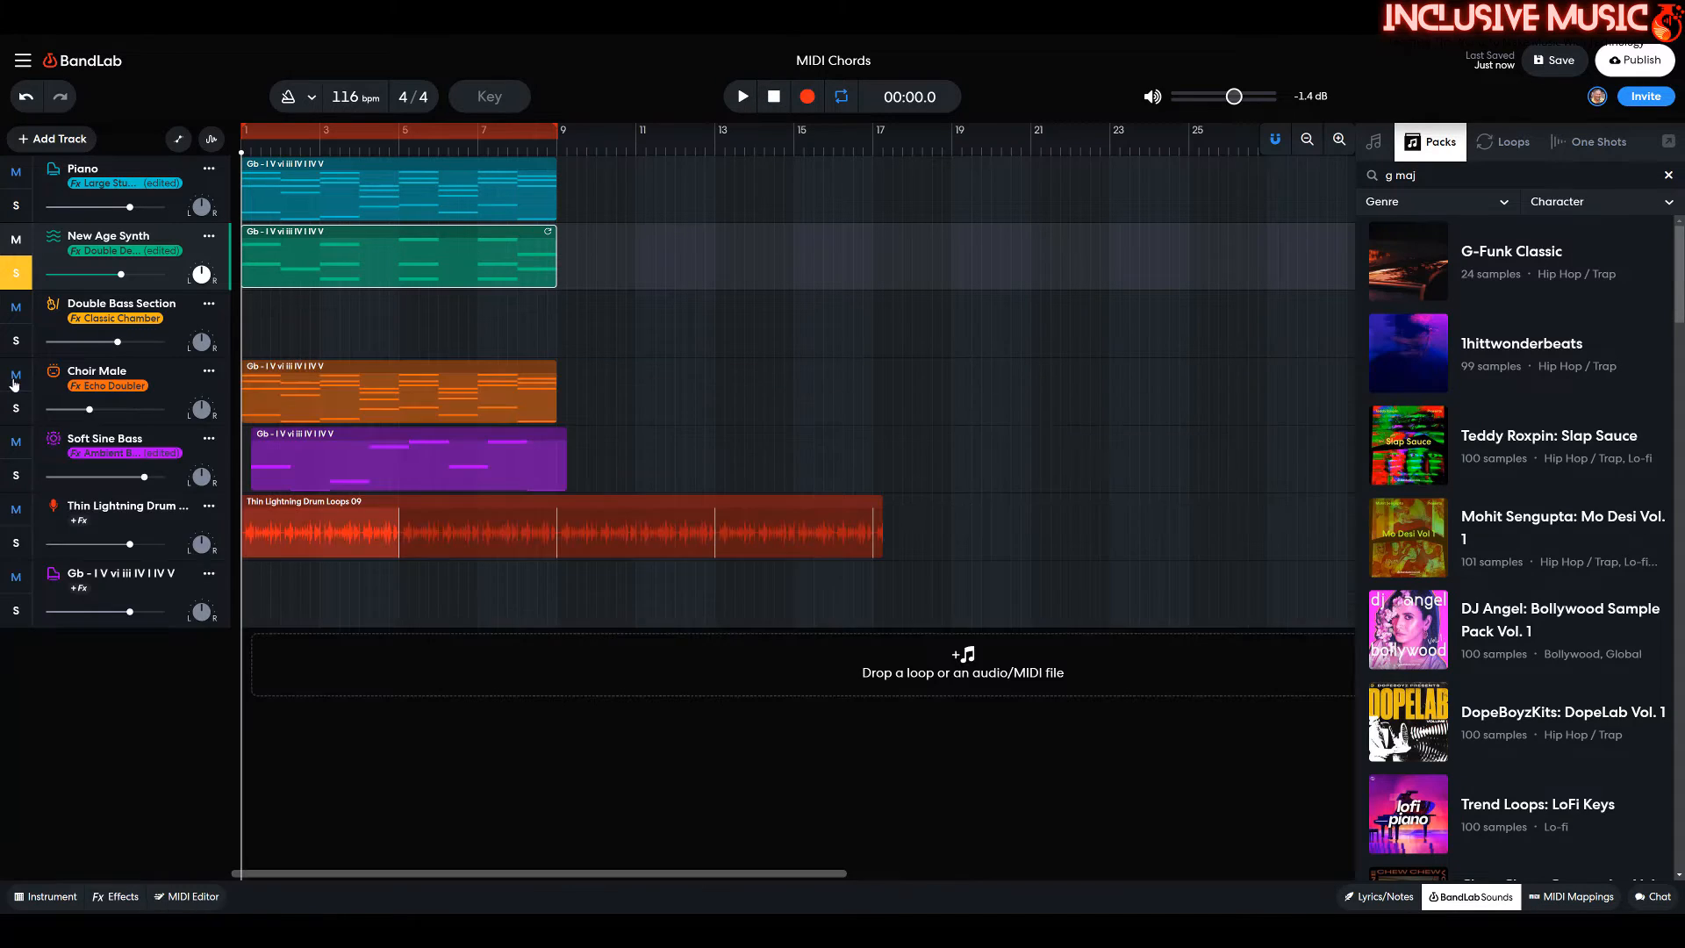
pyautogui.click(745, 102)
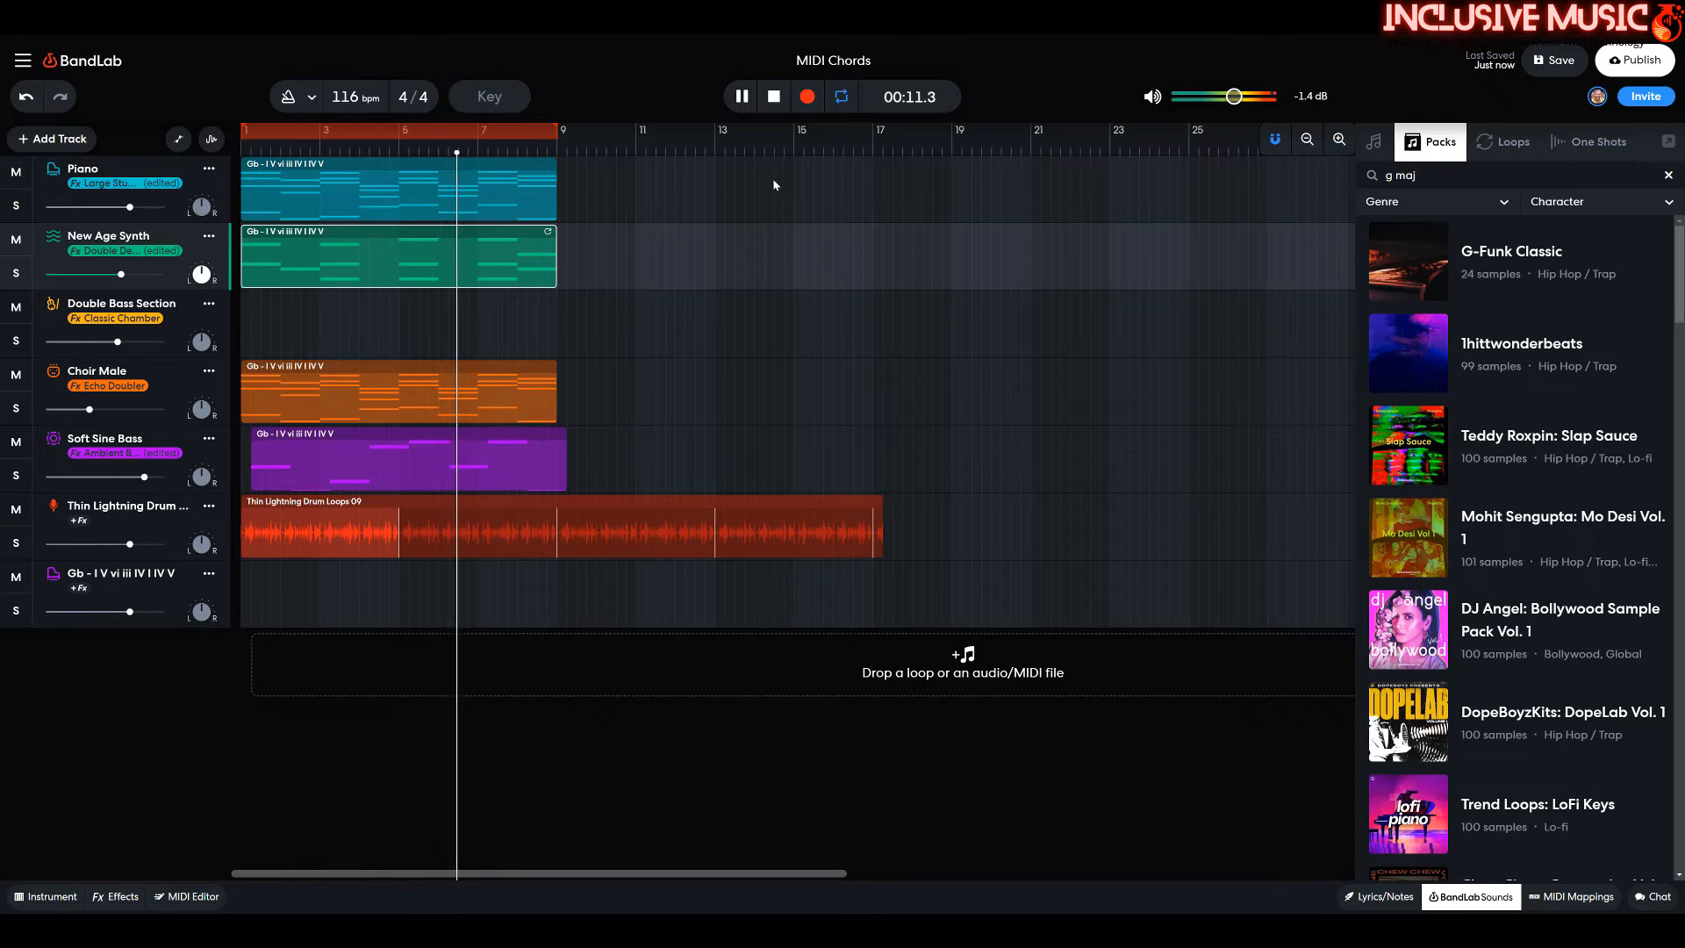
pyautogui.click(774, 98)
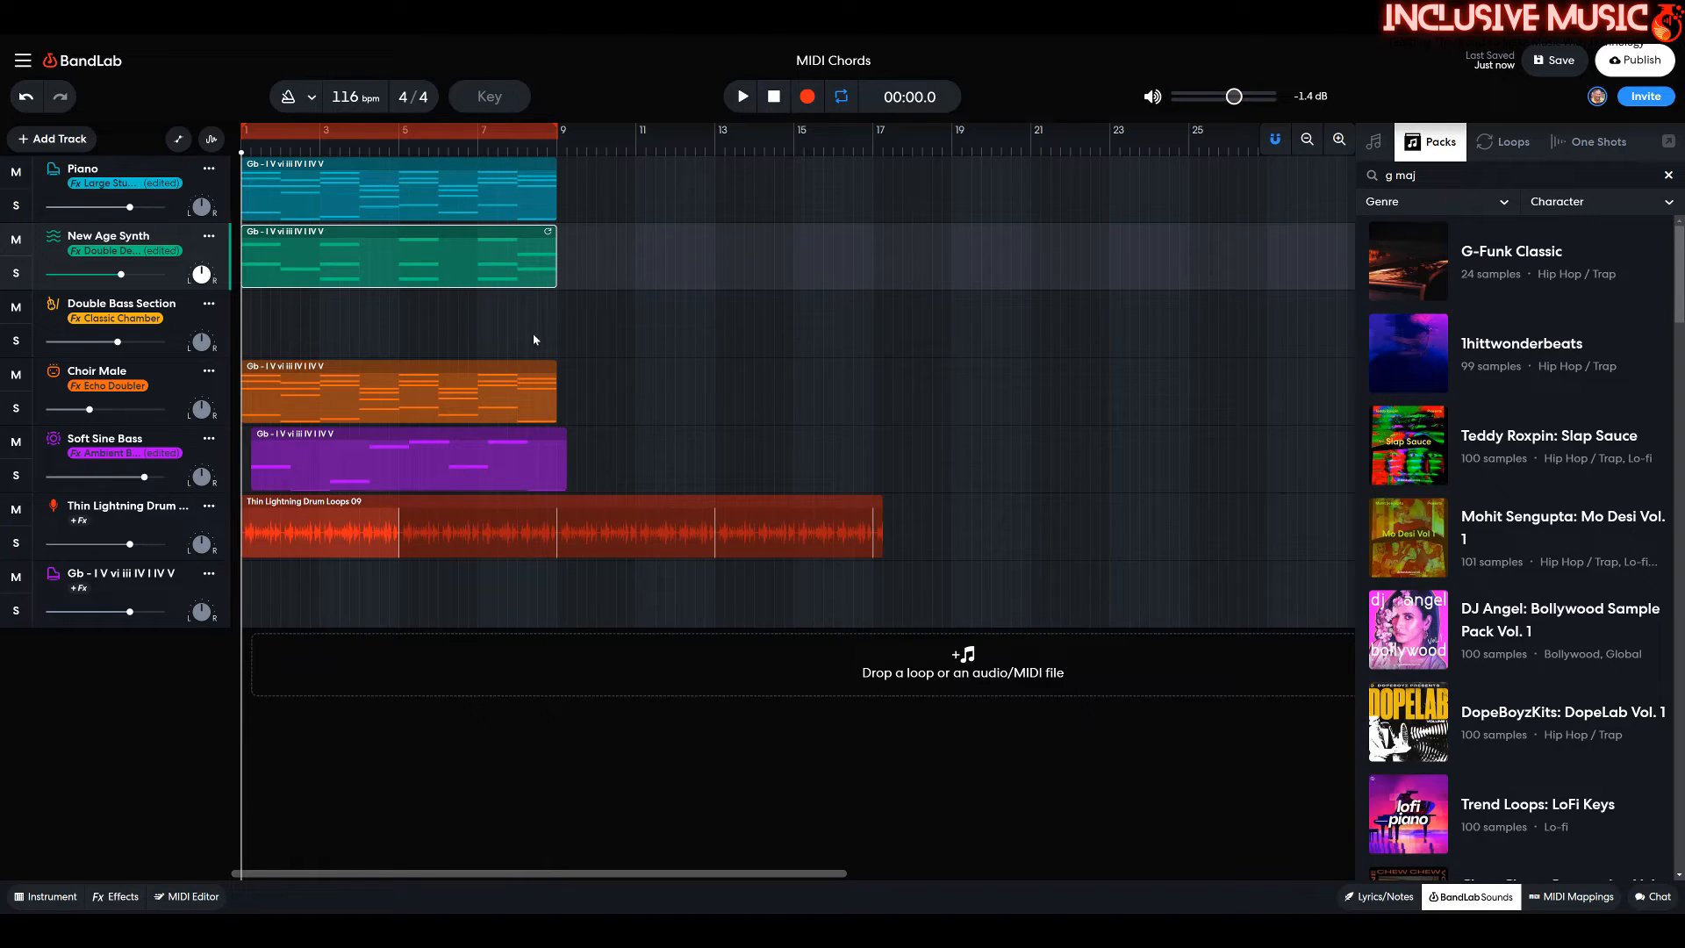
# Open the Piano region's notes for editing and delete all the bass notes below C3
pyautogui.doubleClick(338, 179)
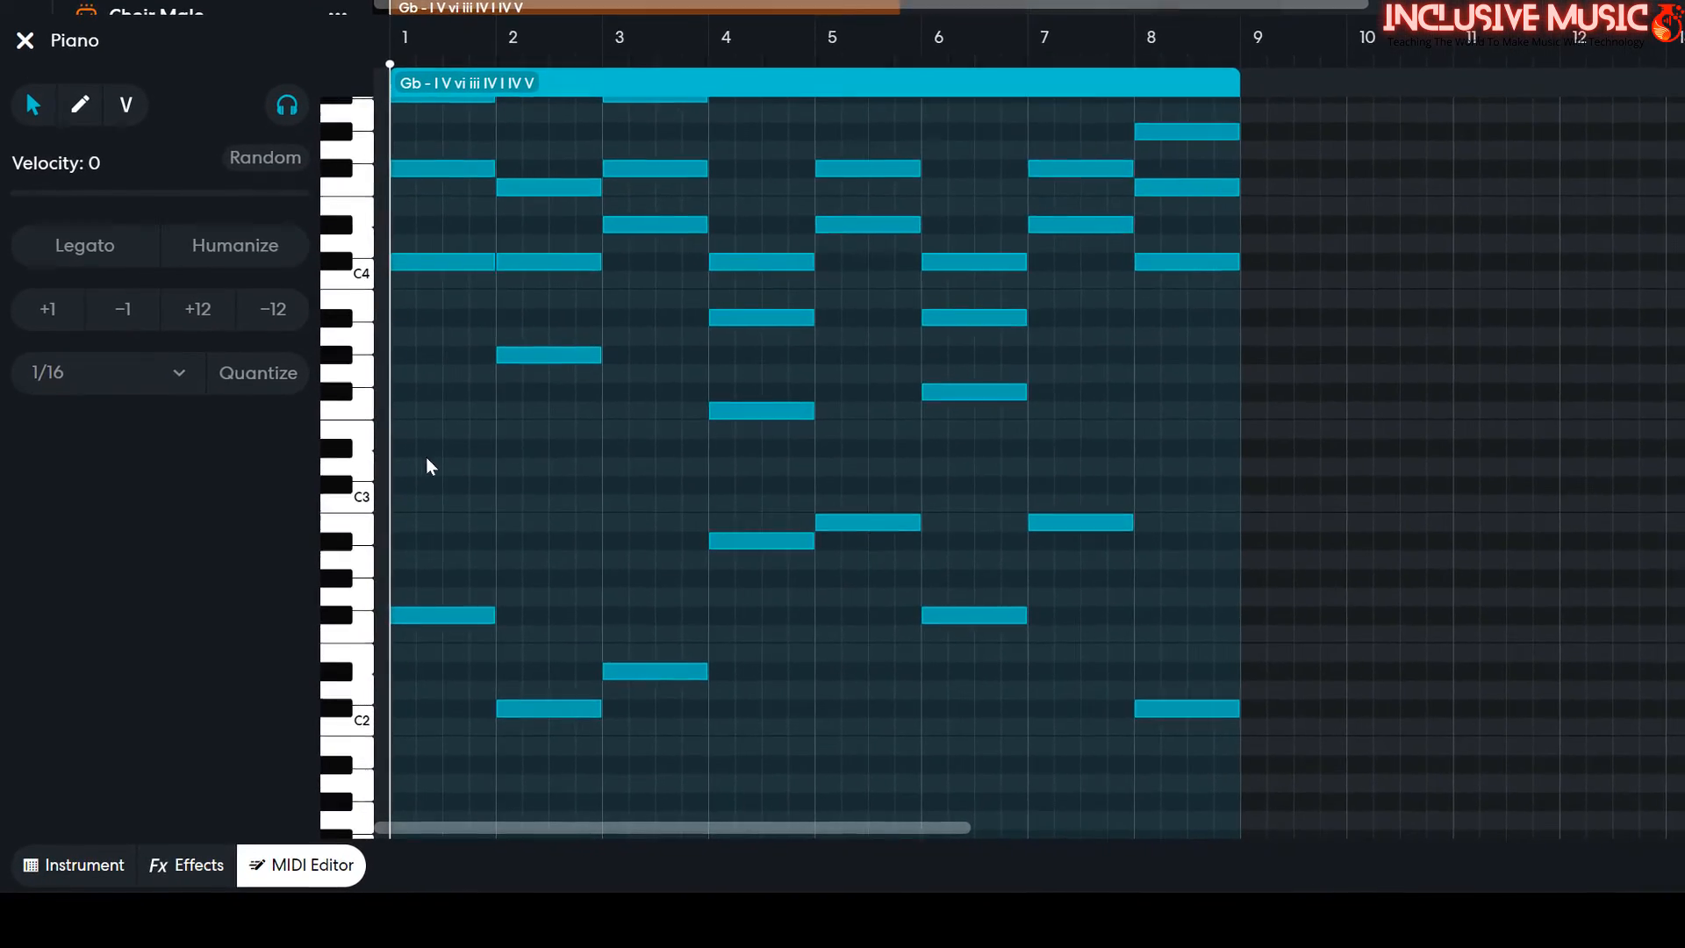
pyautogui.moveTo(404, 427); pyautogui.dragTo(1239, 772)
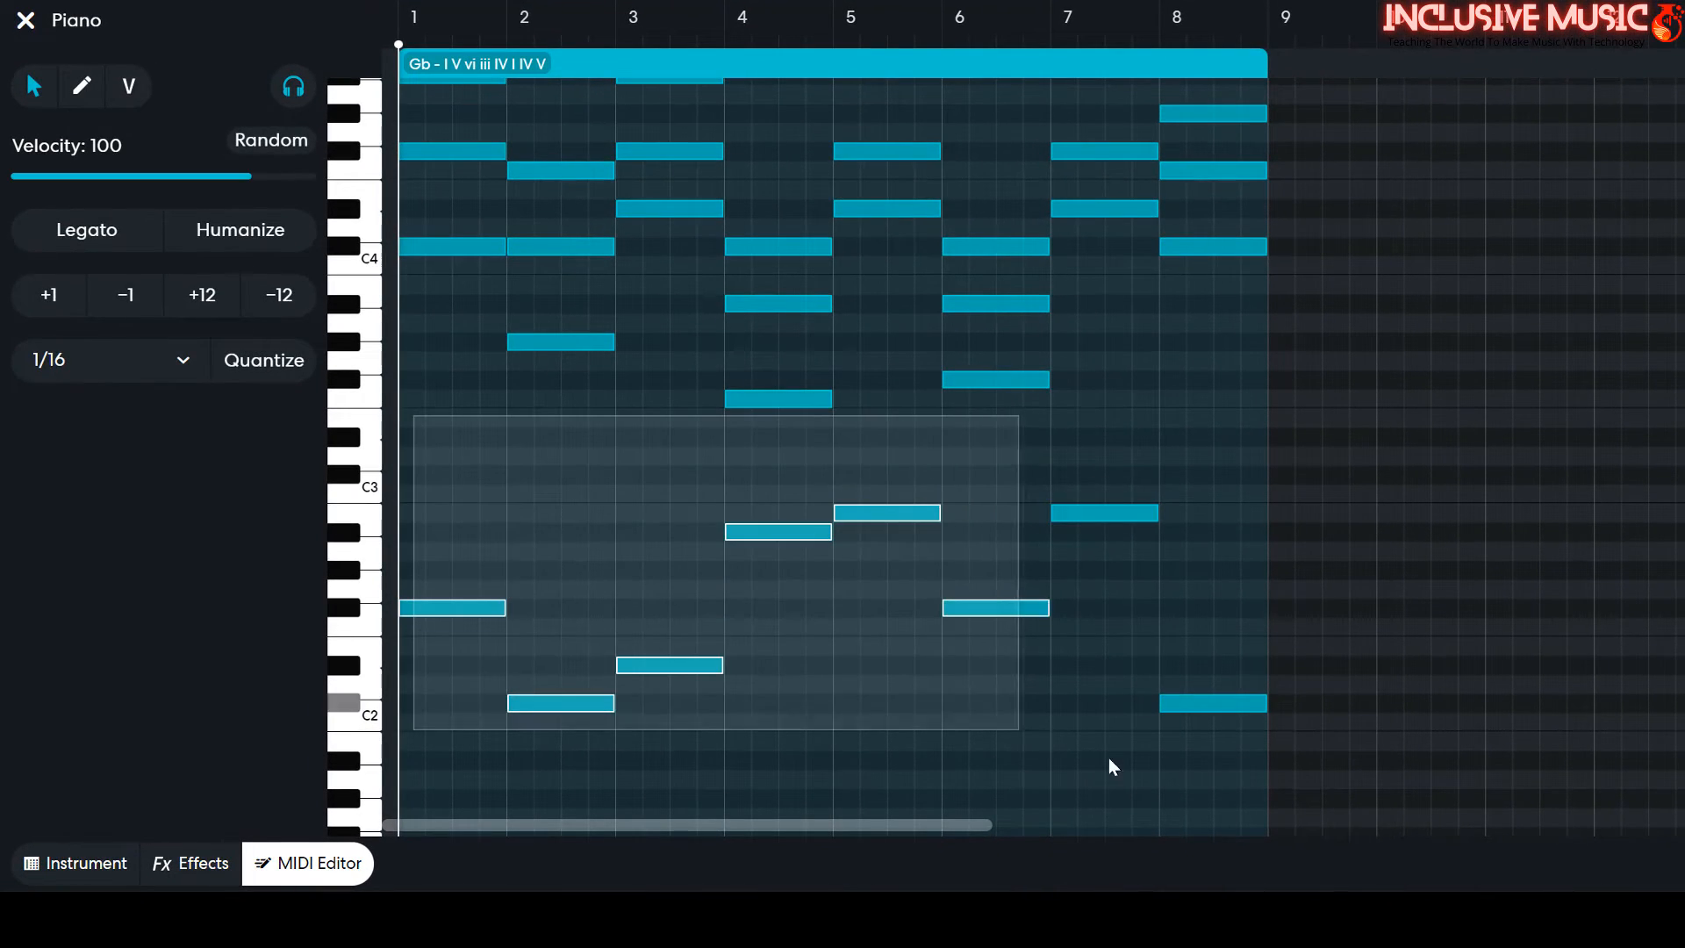
pyautogui.press('Delete')
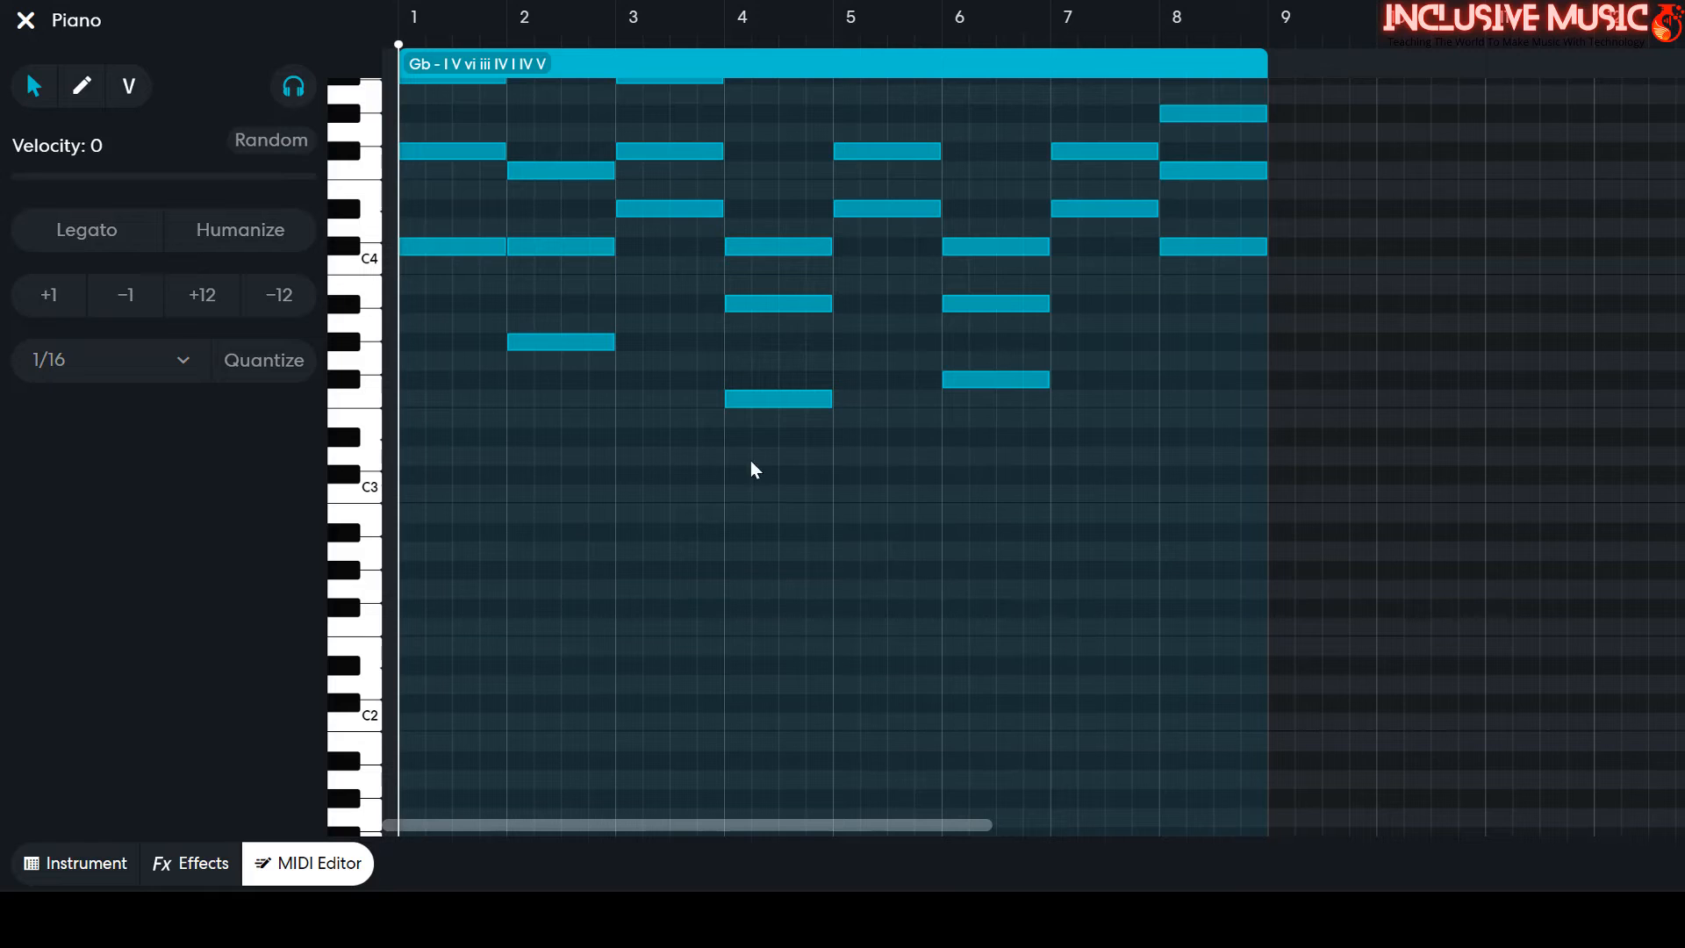
# Delete the two lower notes from each of the Piano chords in bars 1 and 2, leaving only the top note
pyautogui.scroll(5, 491, 351)
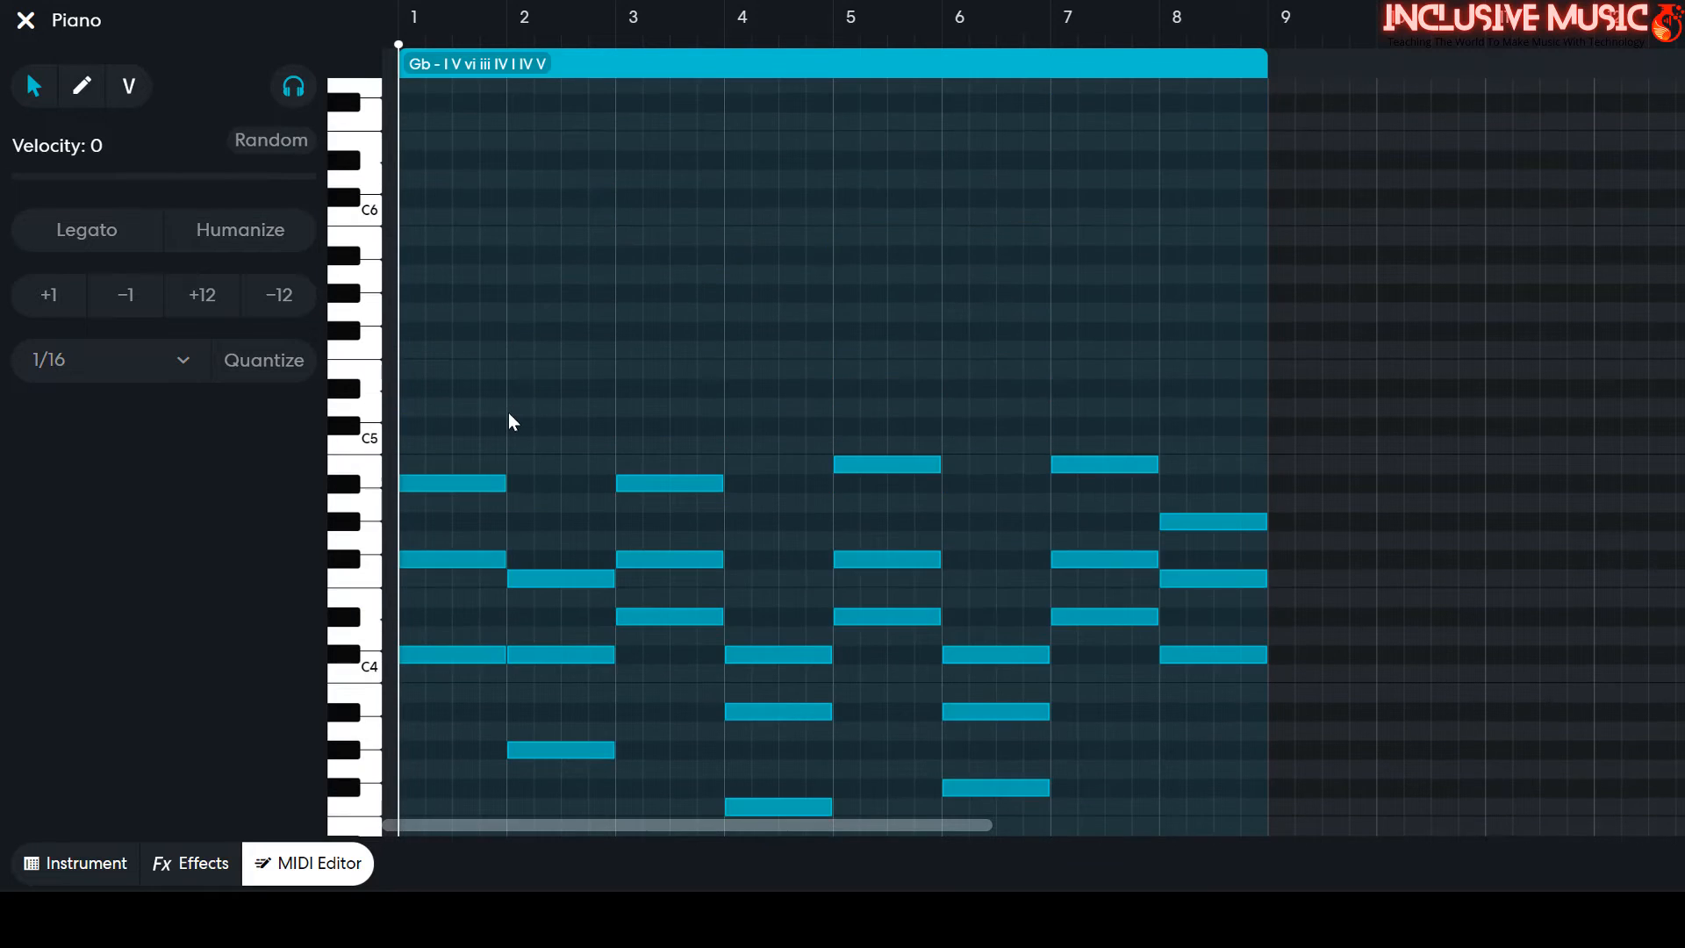
pyautogui.scroll(-3, 510, 418)
pyautogui.moveTo(461, 492); pyautogui.dragTo(468, 352)
pyautogui.press('Delete')
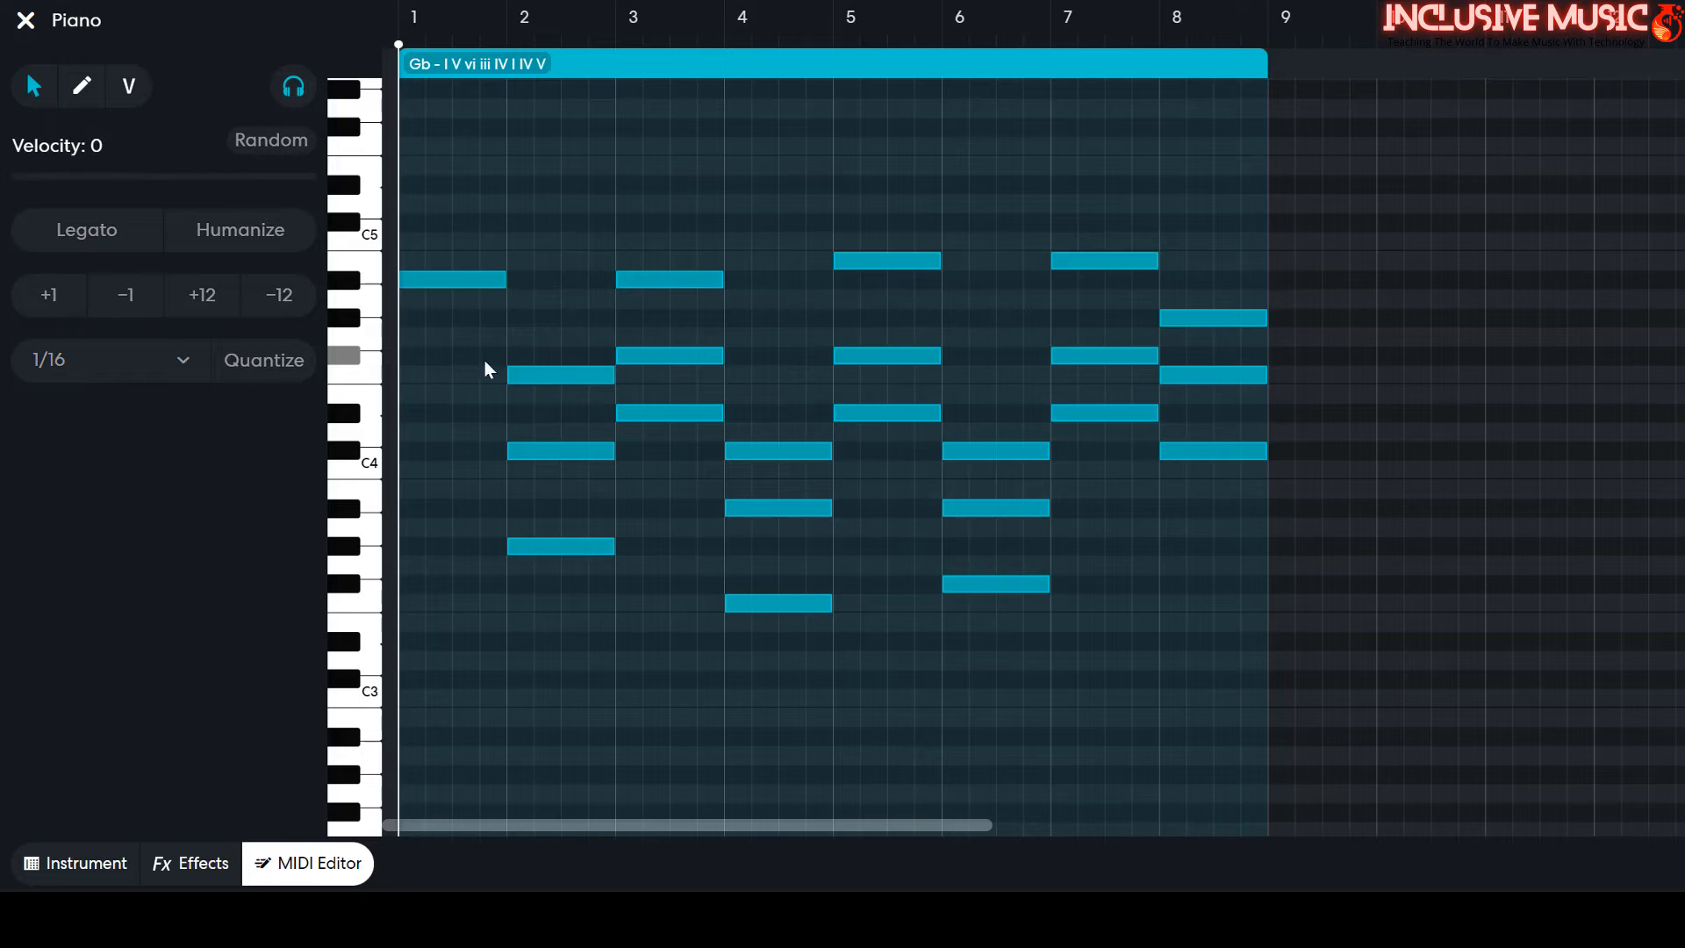
pyautogui.moveTo(565, 412); pyautogui.dragTo(582, 576)
pyautogui.press('Delete')
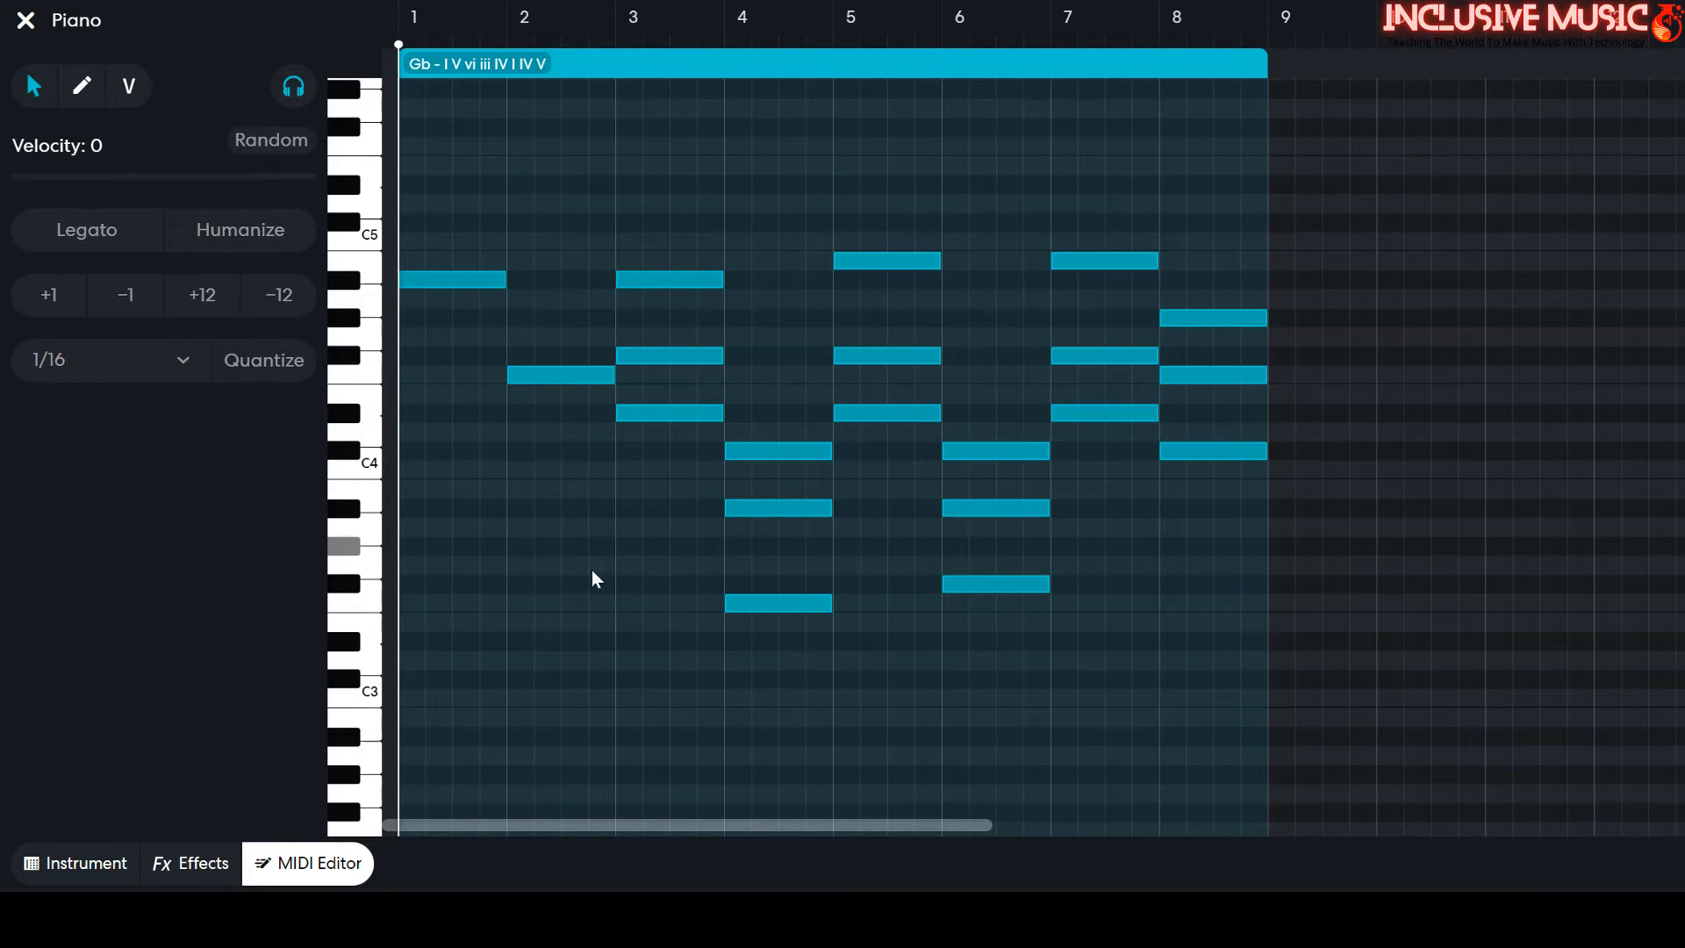
# Thin the Piano chords by deleting the lowest note in bars 3 and 5 and the middle note in bar 4
pyautogui.click(692, 414)
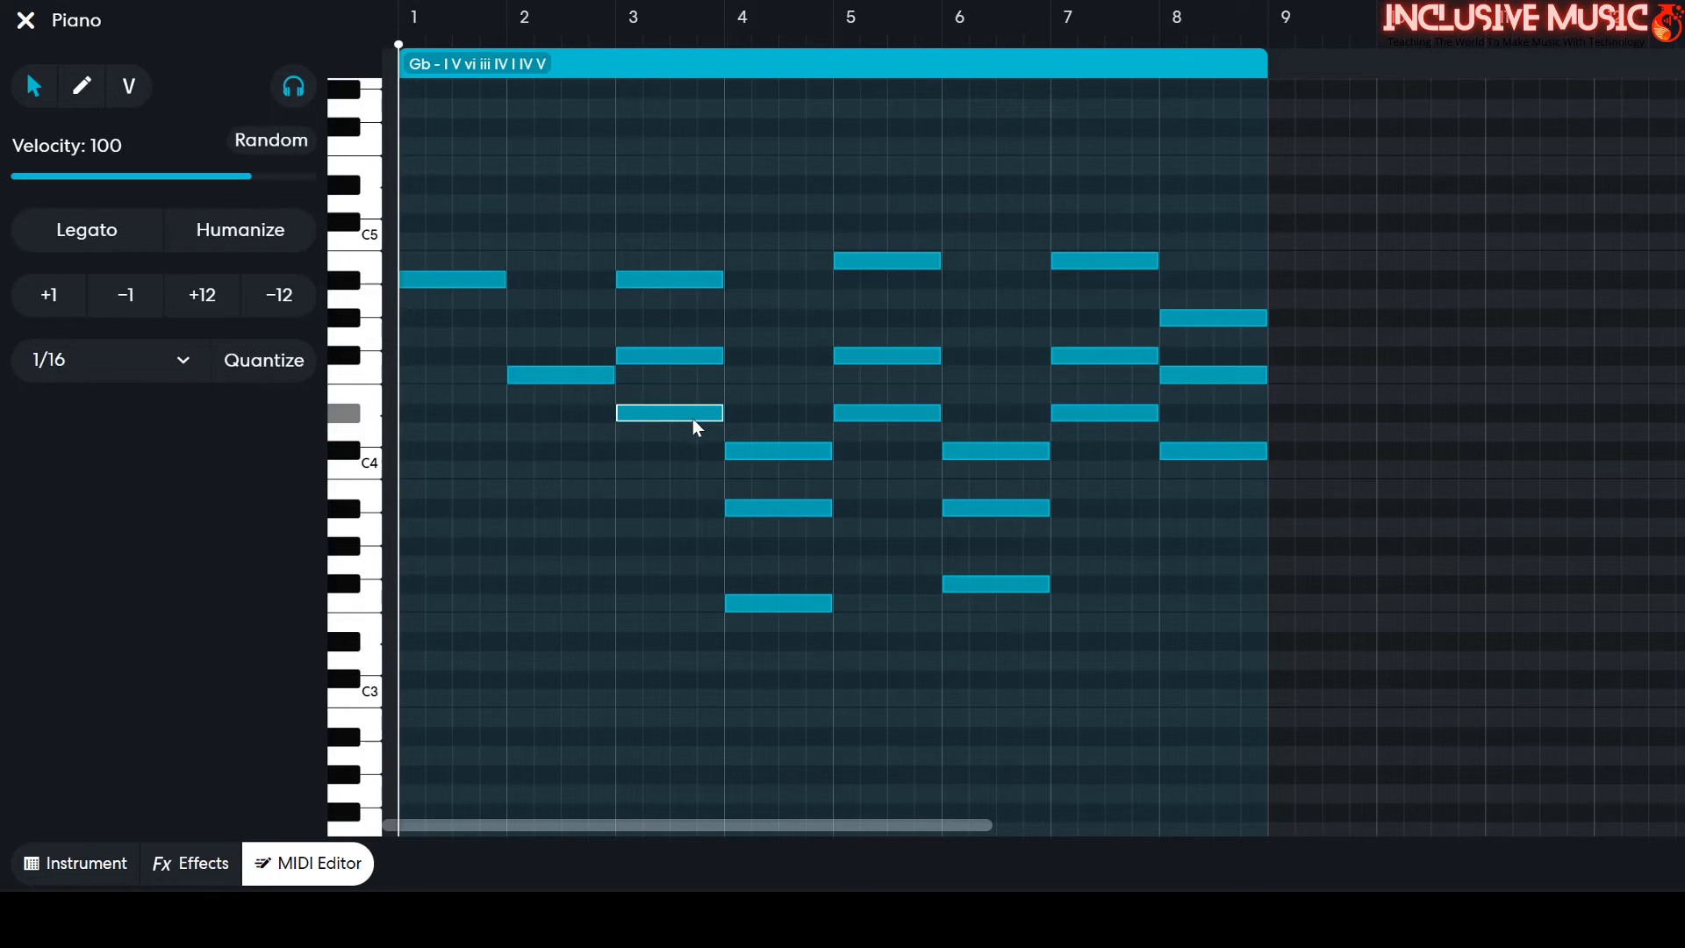
pyautogui.press('Delete')
pyautogui.click(779, 507)
pyautogui.press('Delete')
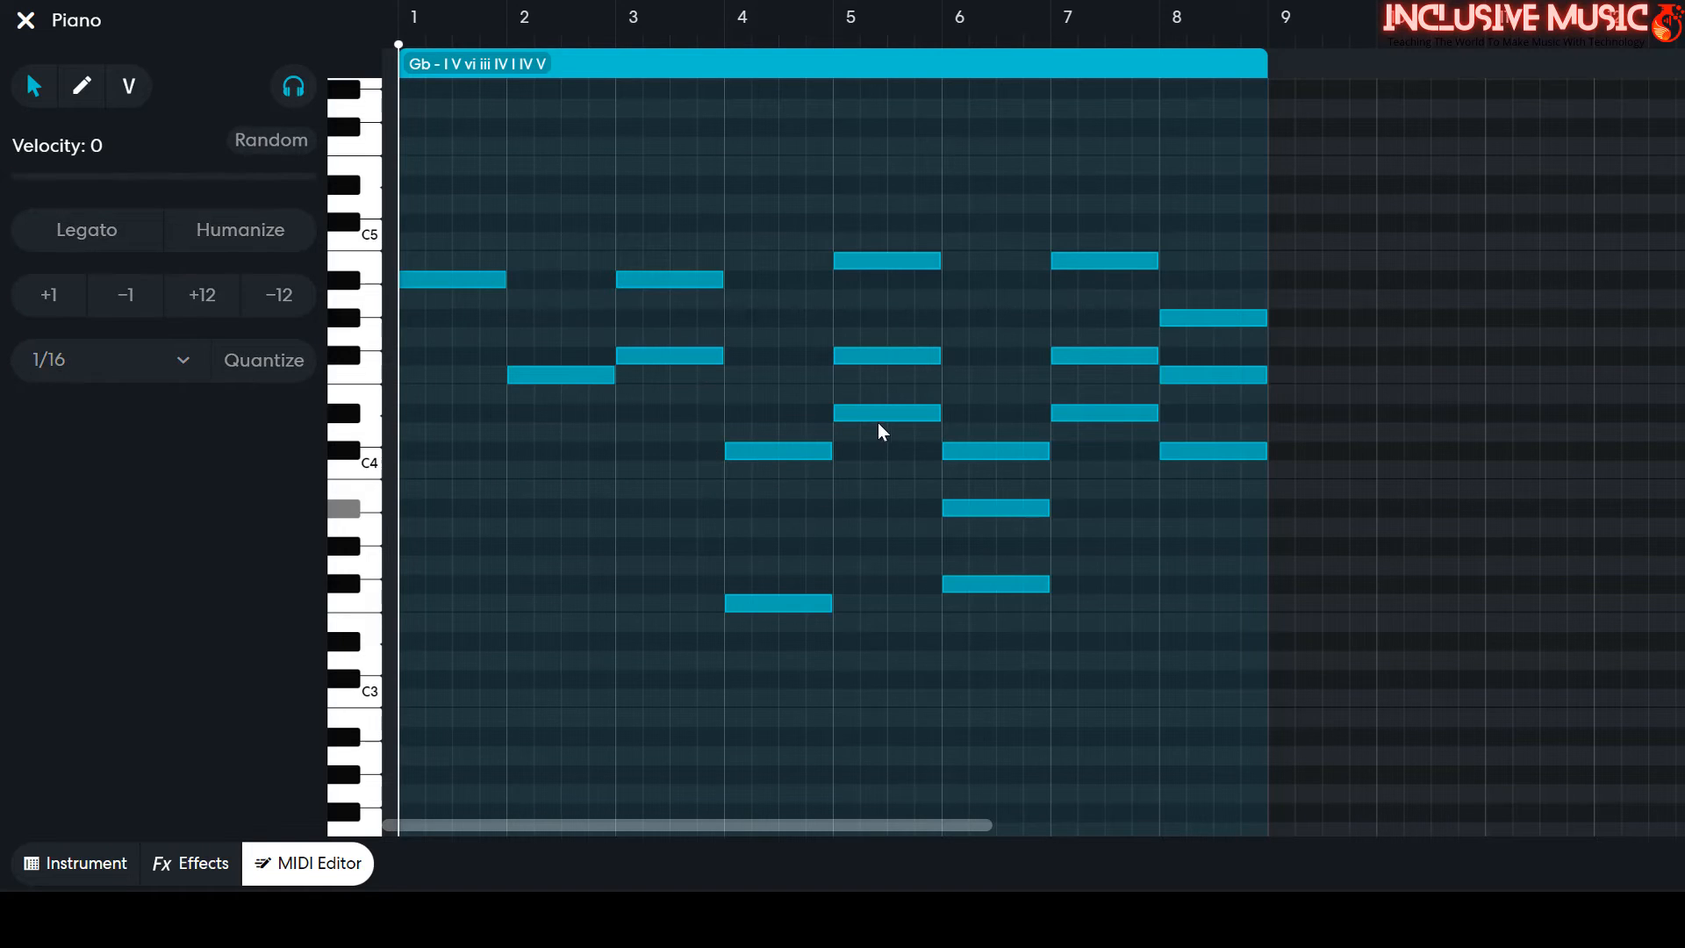
pyautogui.click(881, 410)
pyautogui.press('Delete')
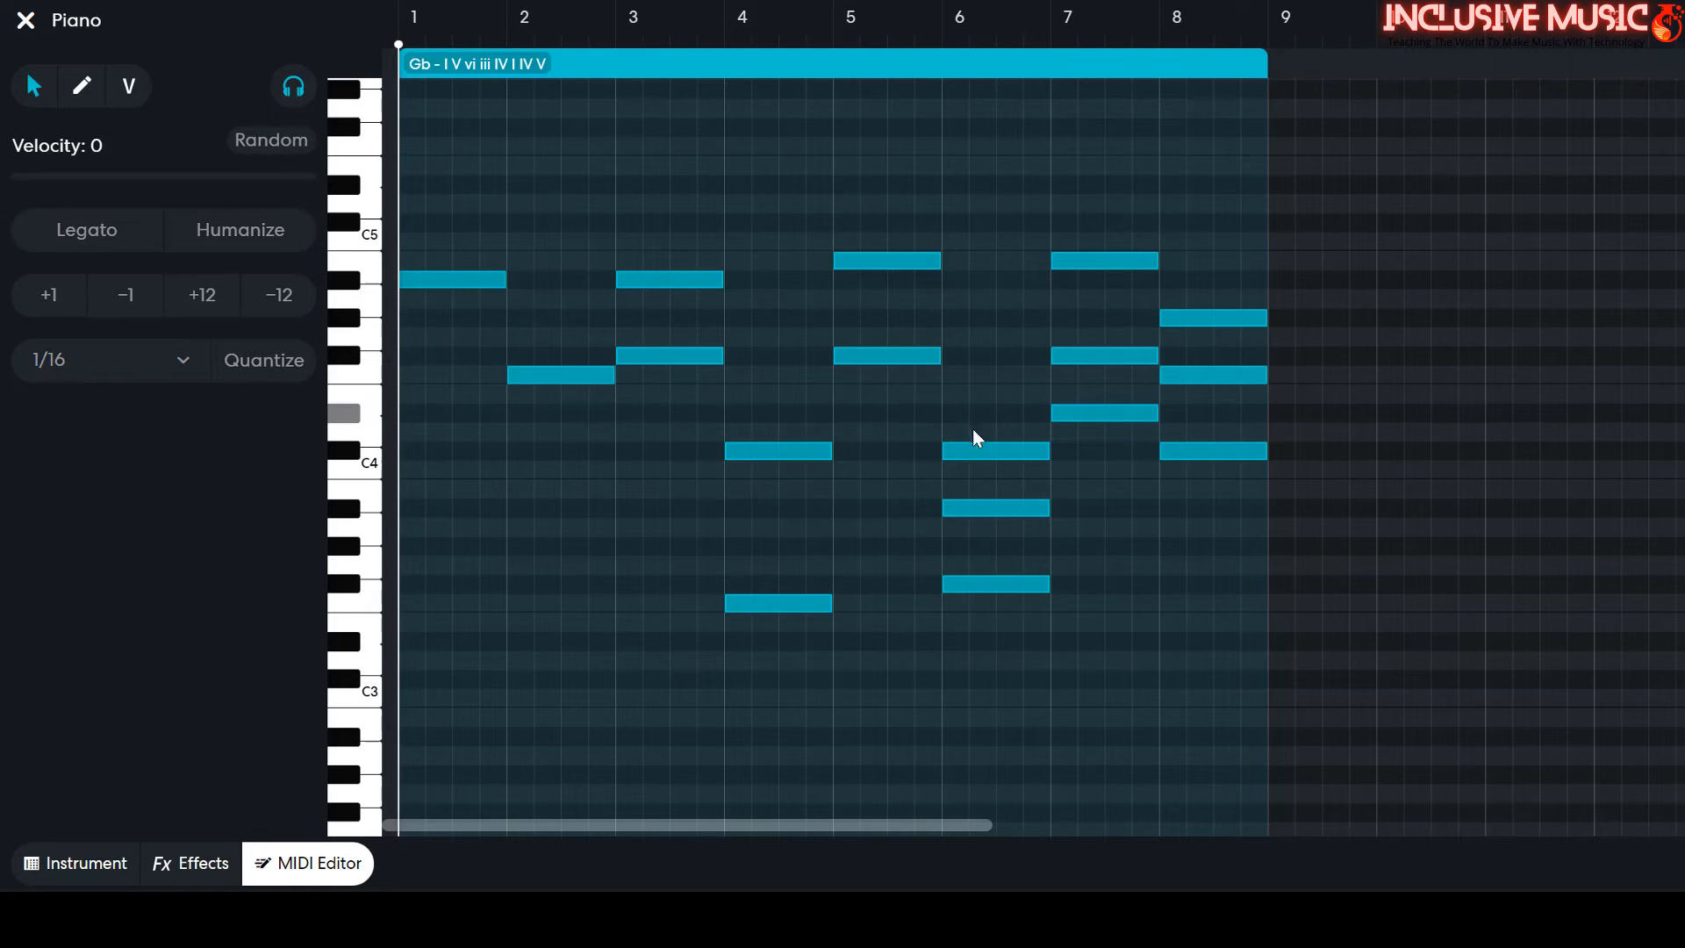
# Delete the middle note from the Piano chords in bars 6 and 7 and the lowest note in bar 8
pyautogui.click(987, 507)
pyautogui.press('Delete')
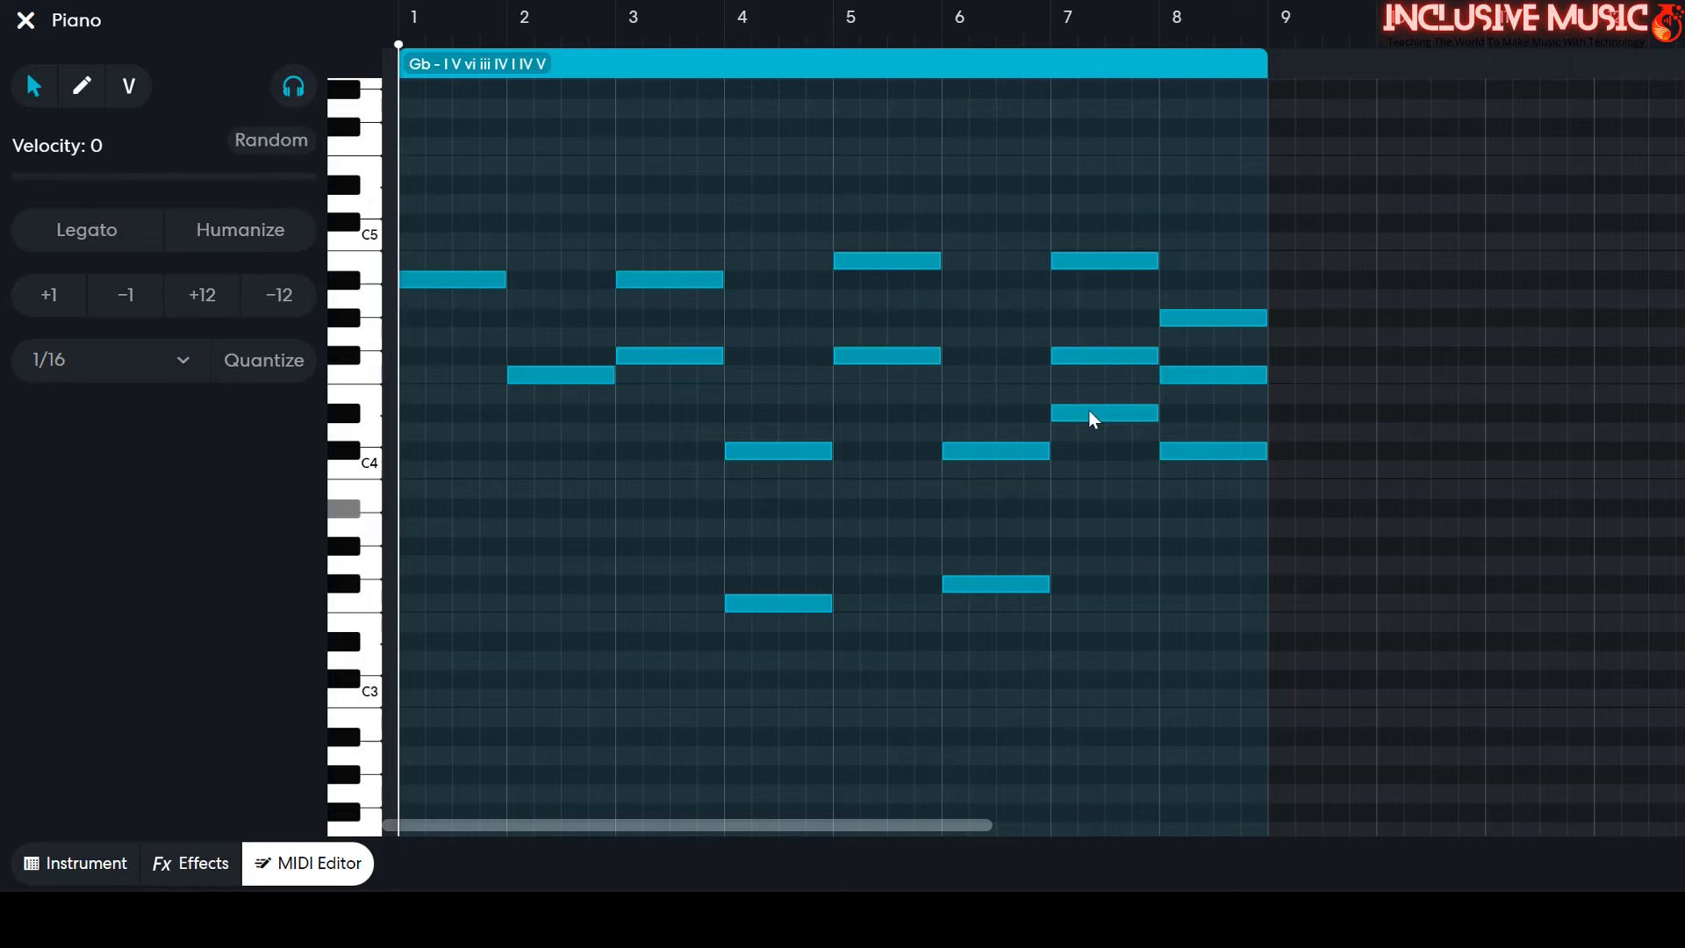
pyautogui.click(1108, 355)
pyautogui.press('Delete')
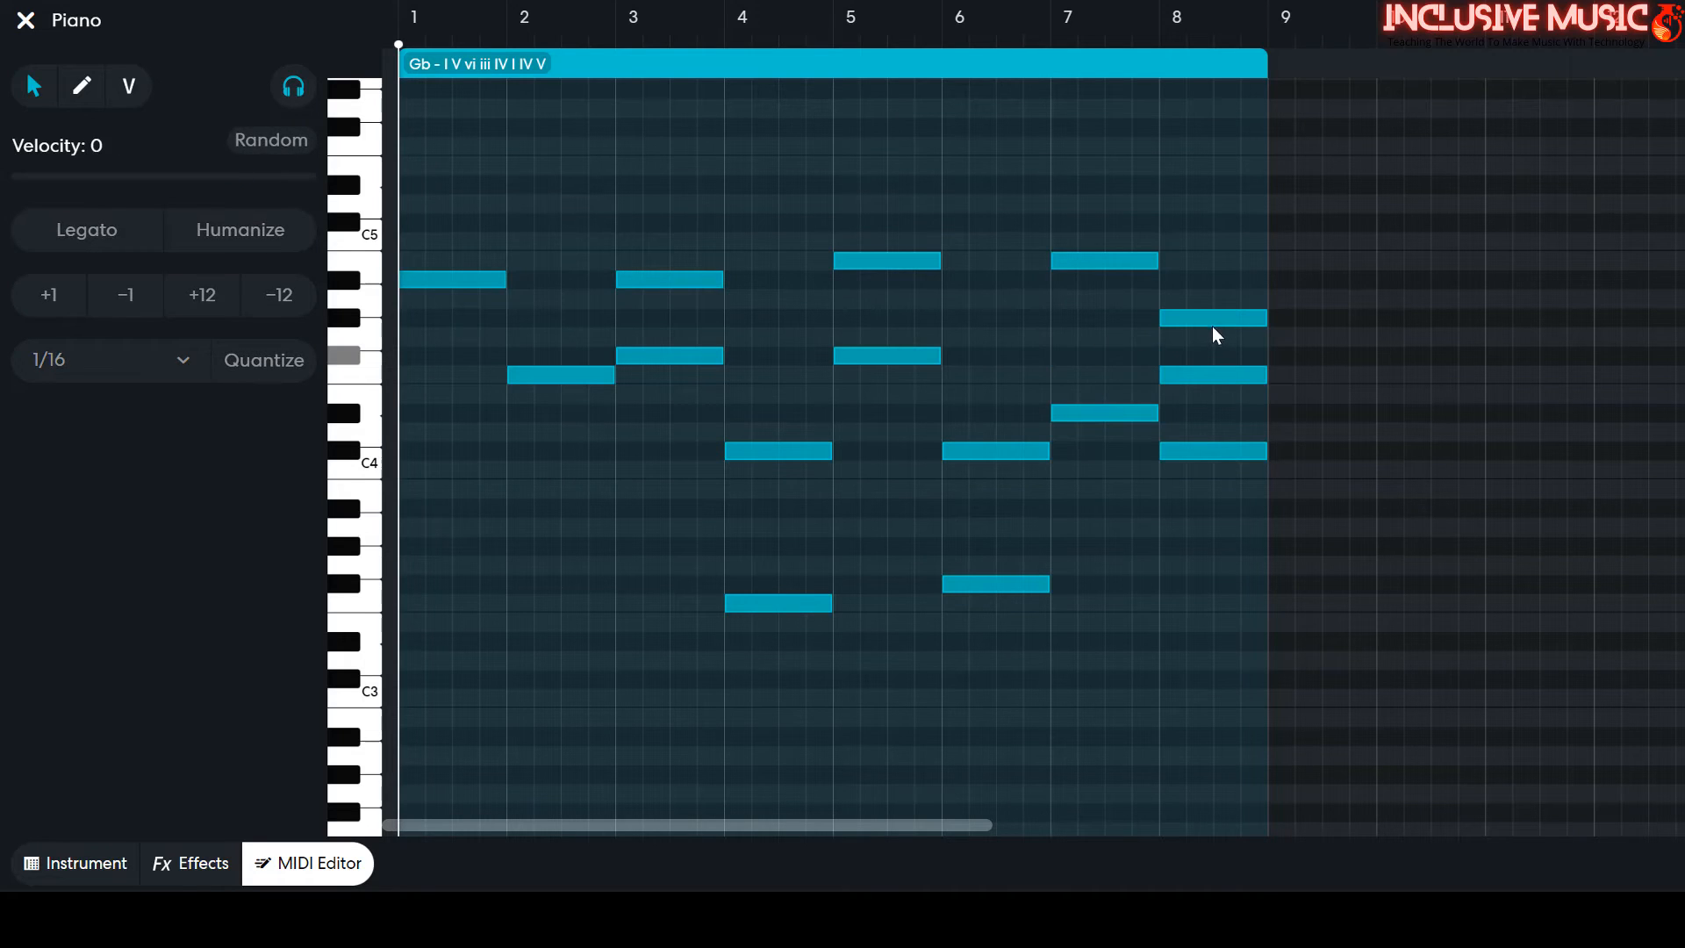
pyautogui.click(1217, 450)
pyautogui.press('Delete')
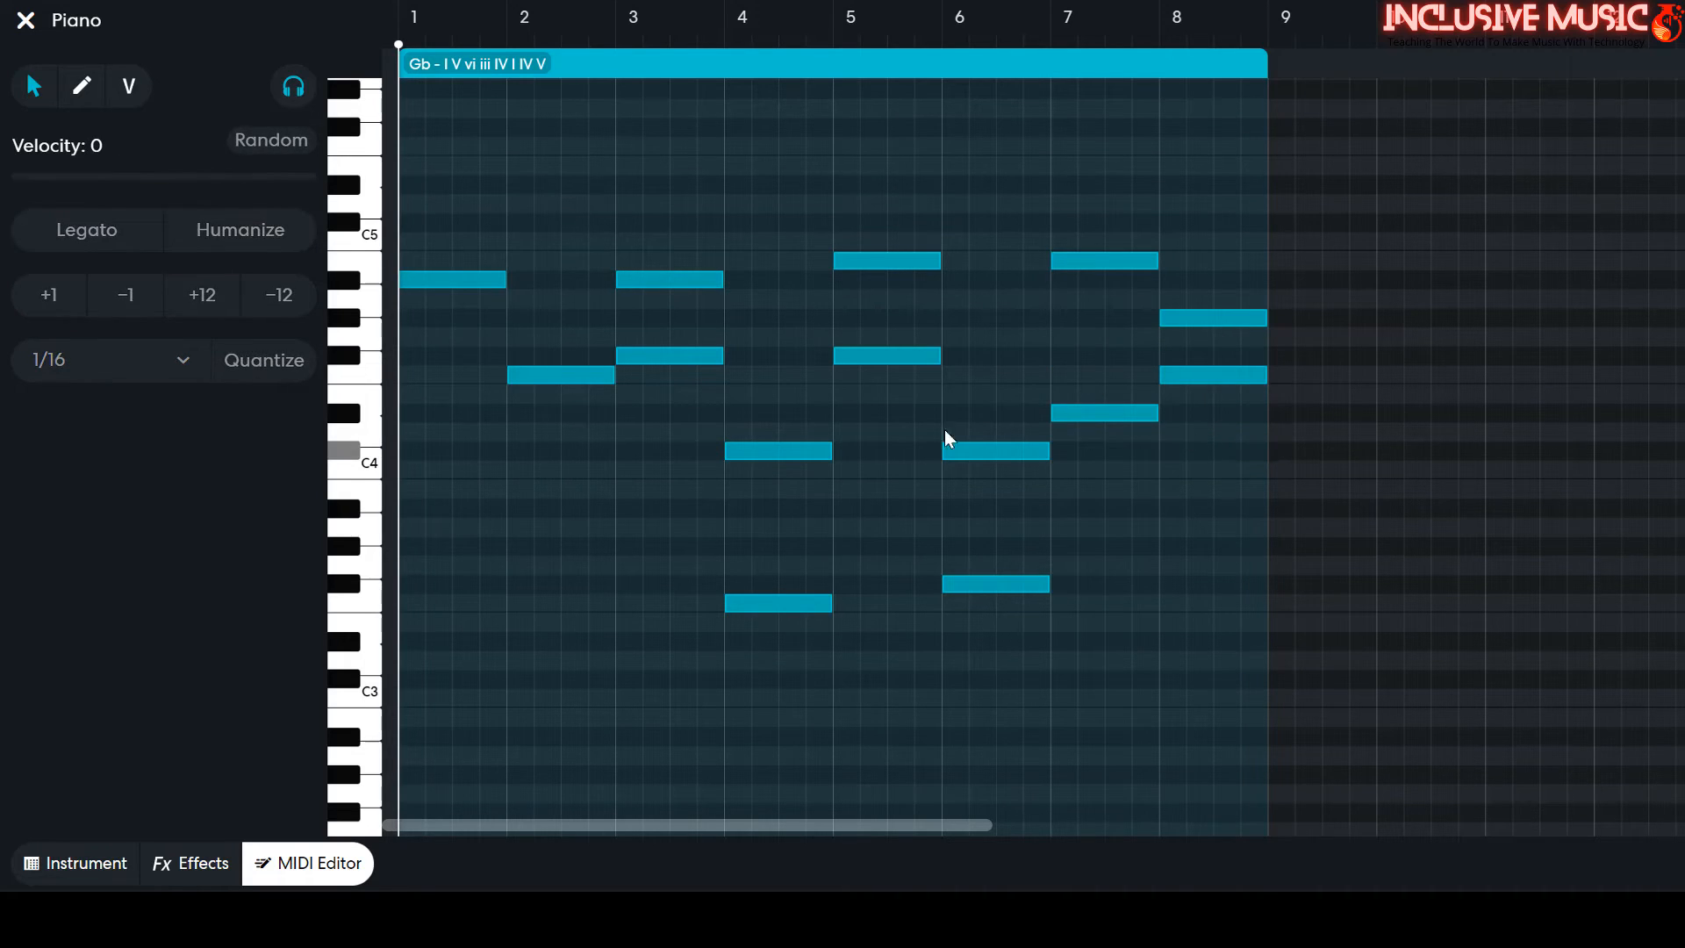
# Shorten to half a bar the Piano's bar 2 note, lower bar 3 note, upper notes in bars 4, 5 and 8, and both bar 7 notes
pyautogui.click(608, 375)
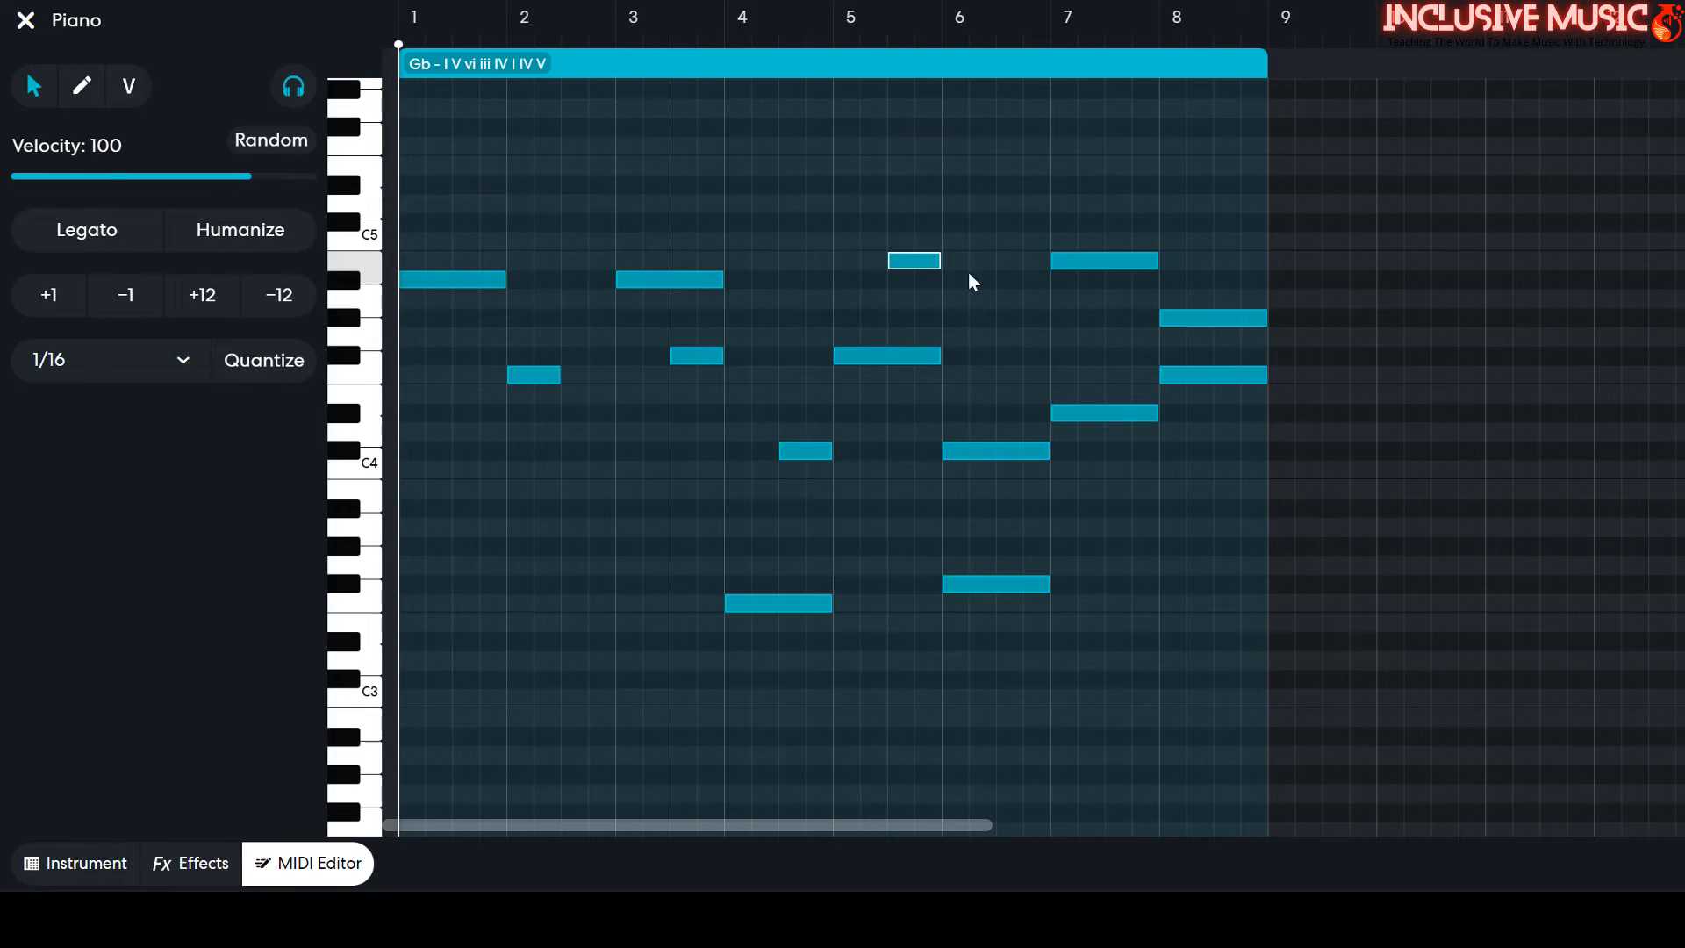
pyautogui.moveTo(925, 230); pyautogui.dragTo(930, 272)
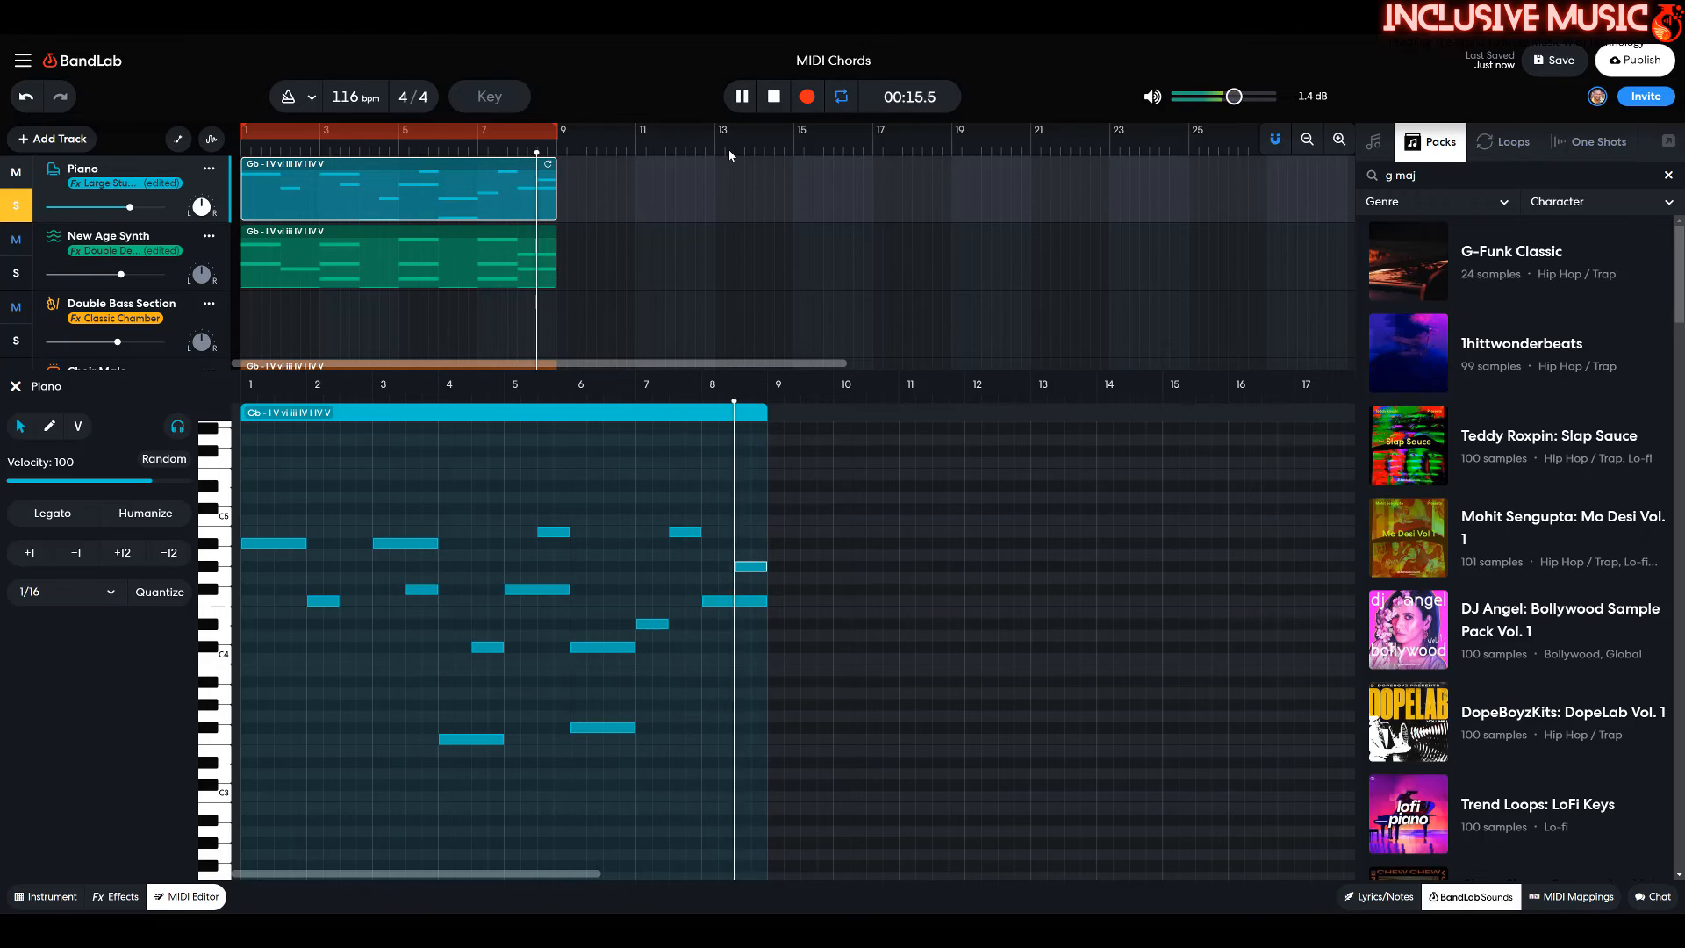
pyautogui.click(775, 99)
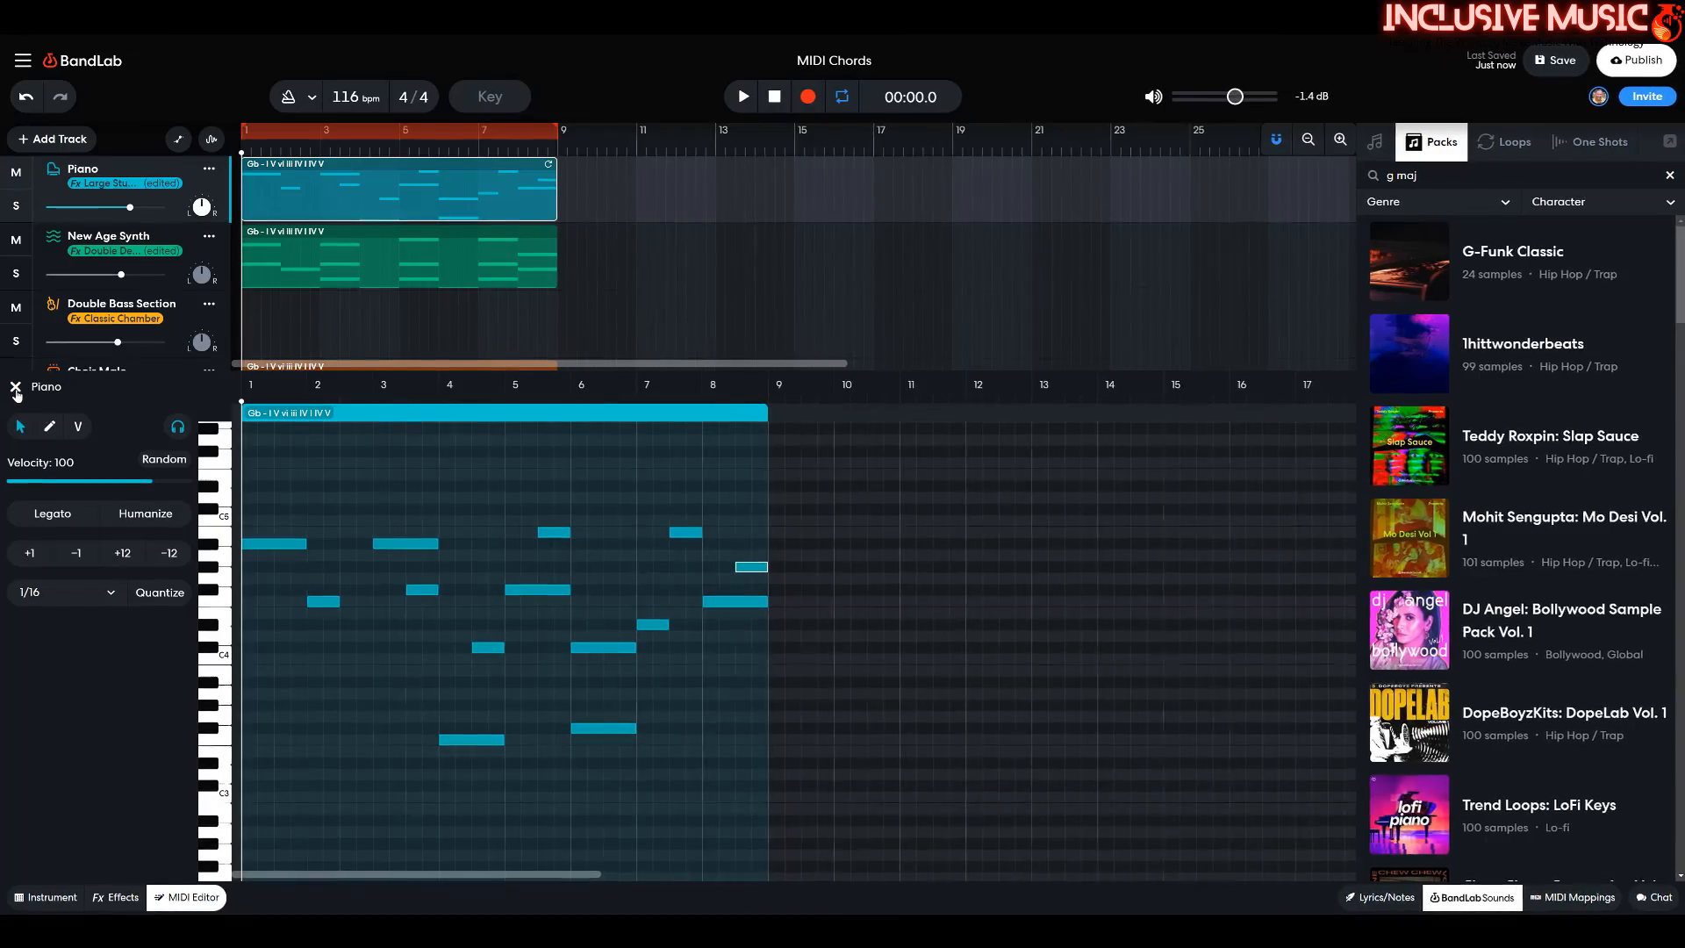
pyautogui.click(15, 387)
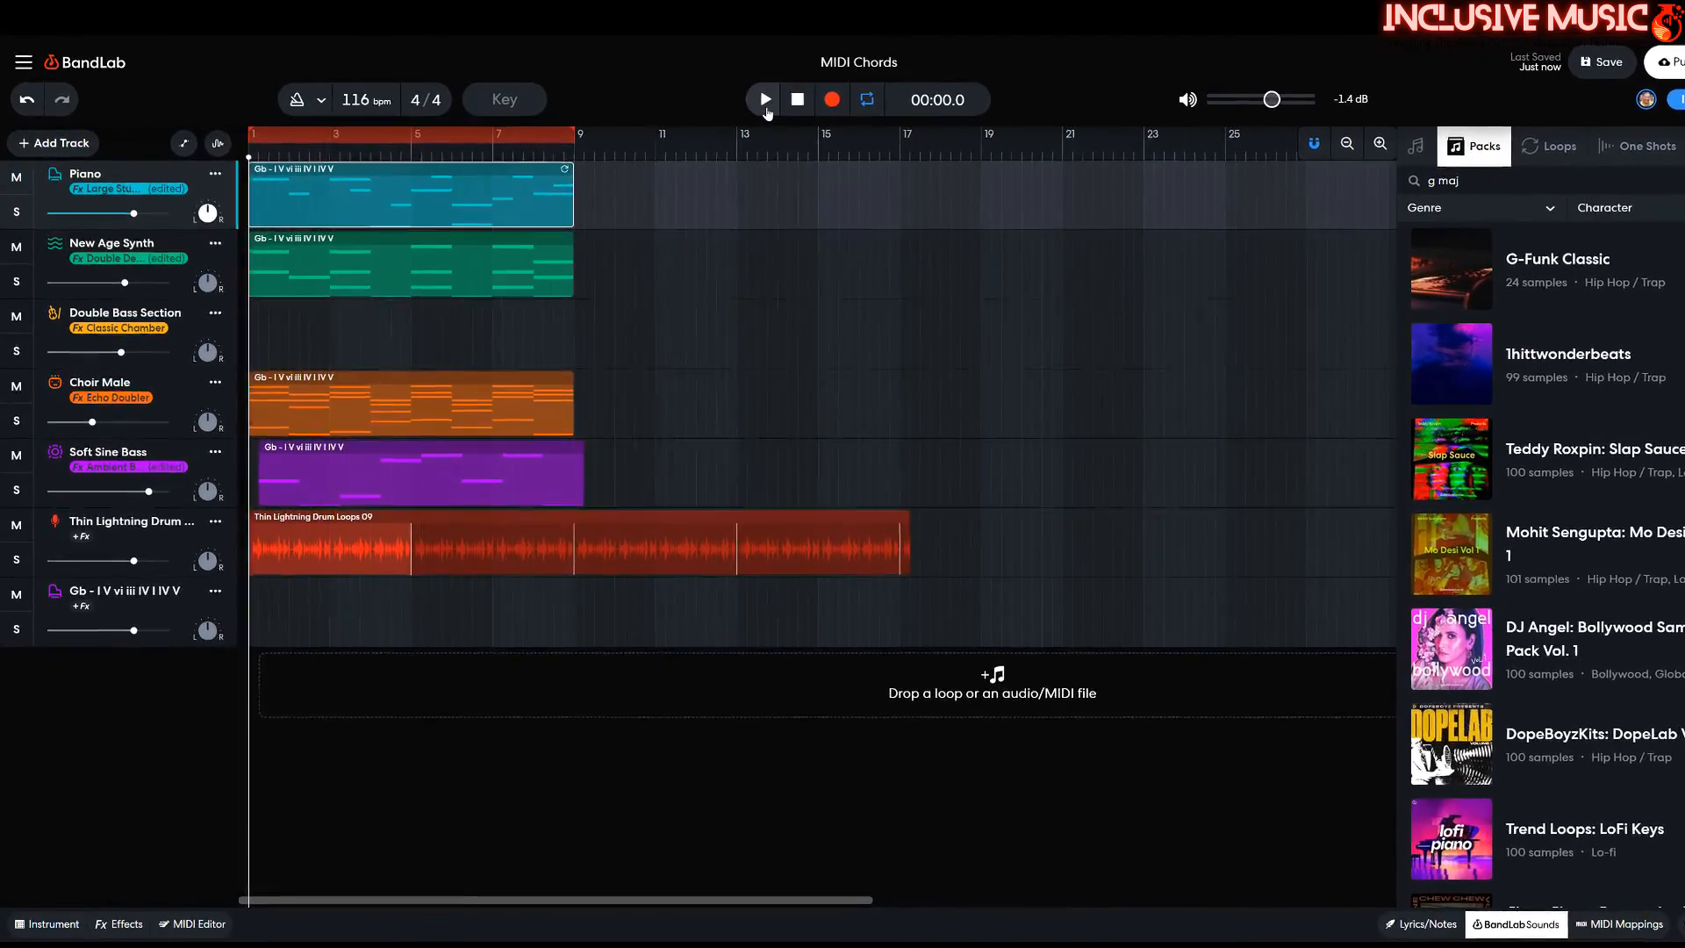
# Play back the full arrangement from the start and raise the Piano track's volume slightly while it plays
pyautogui.click(756, 98)
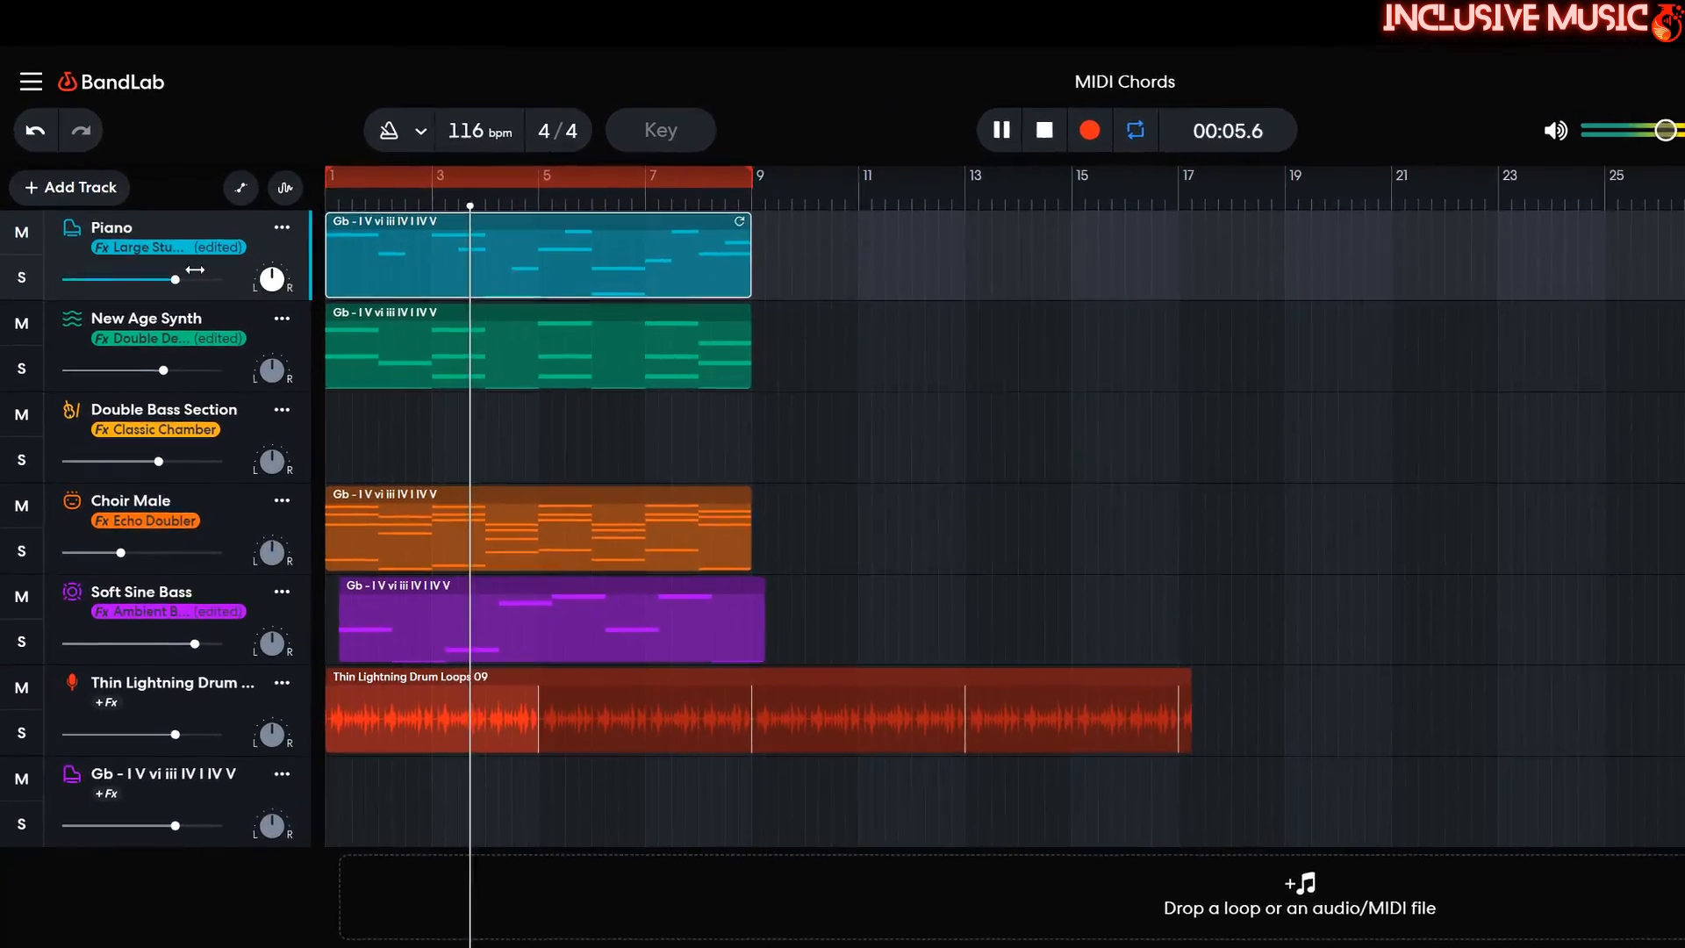
pyautogui.moveTo(171, 273); pyautogui.dragTo(184, 273)
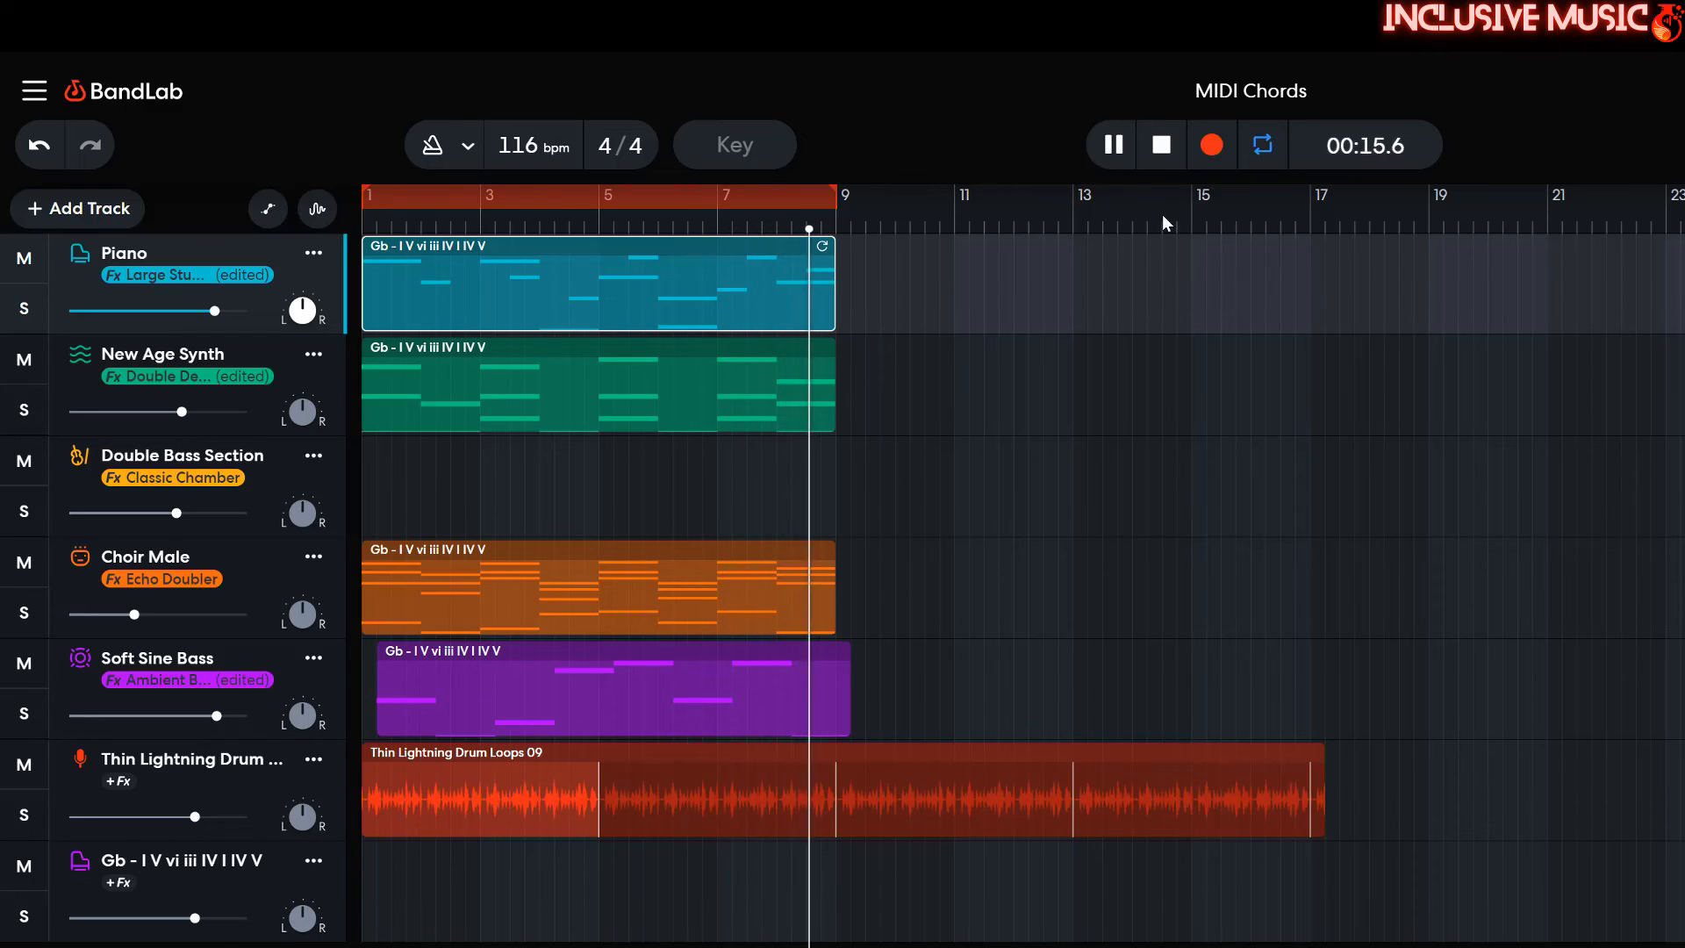
pyautogui.click(1161, 145)
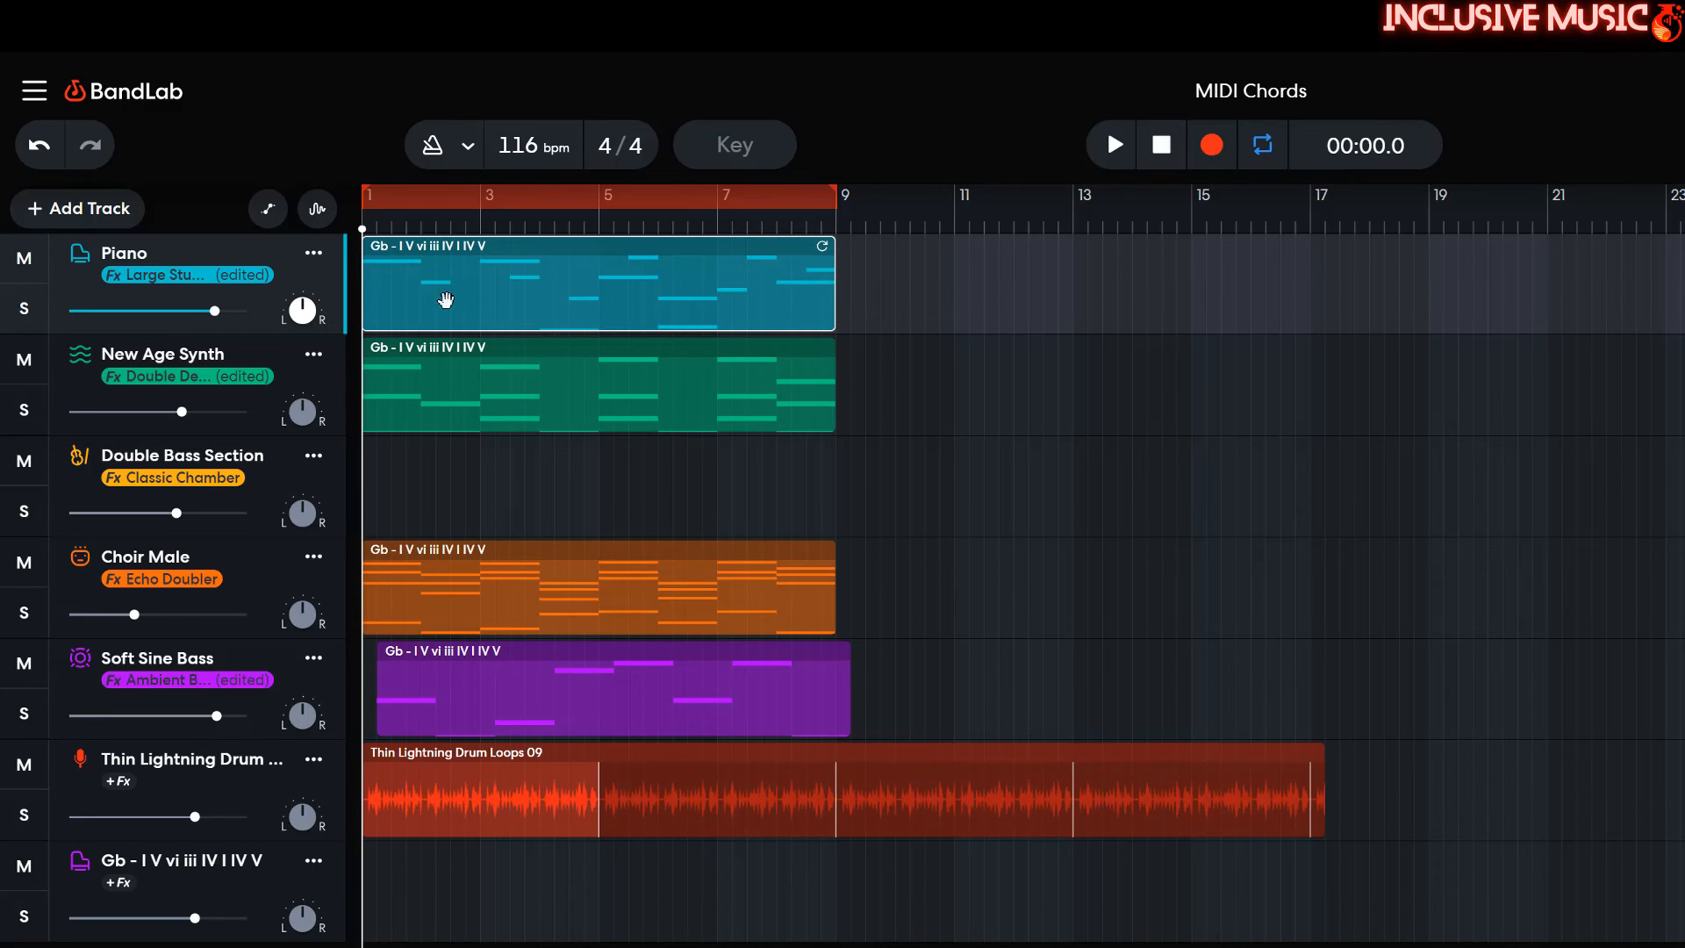